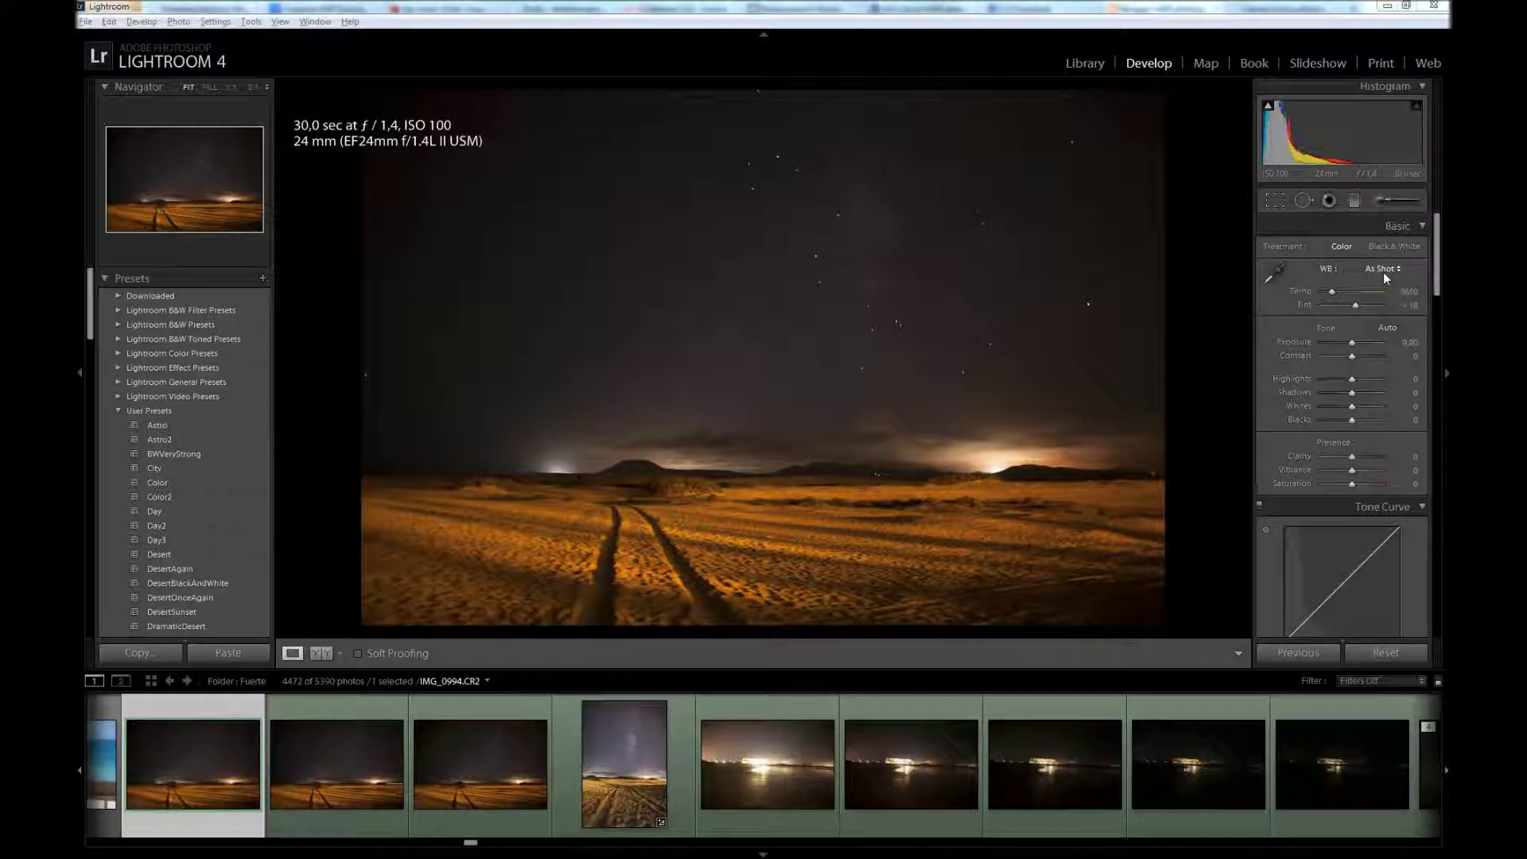
Try the Auto, Daylight, Tungsten and Fluorescent white balance presets on the photo, returning to As Shot
{"action": "left_click", "coordinate": [1383, 272]}
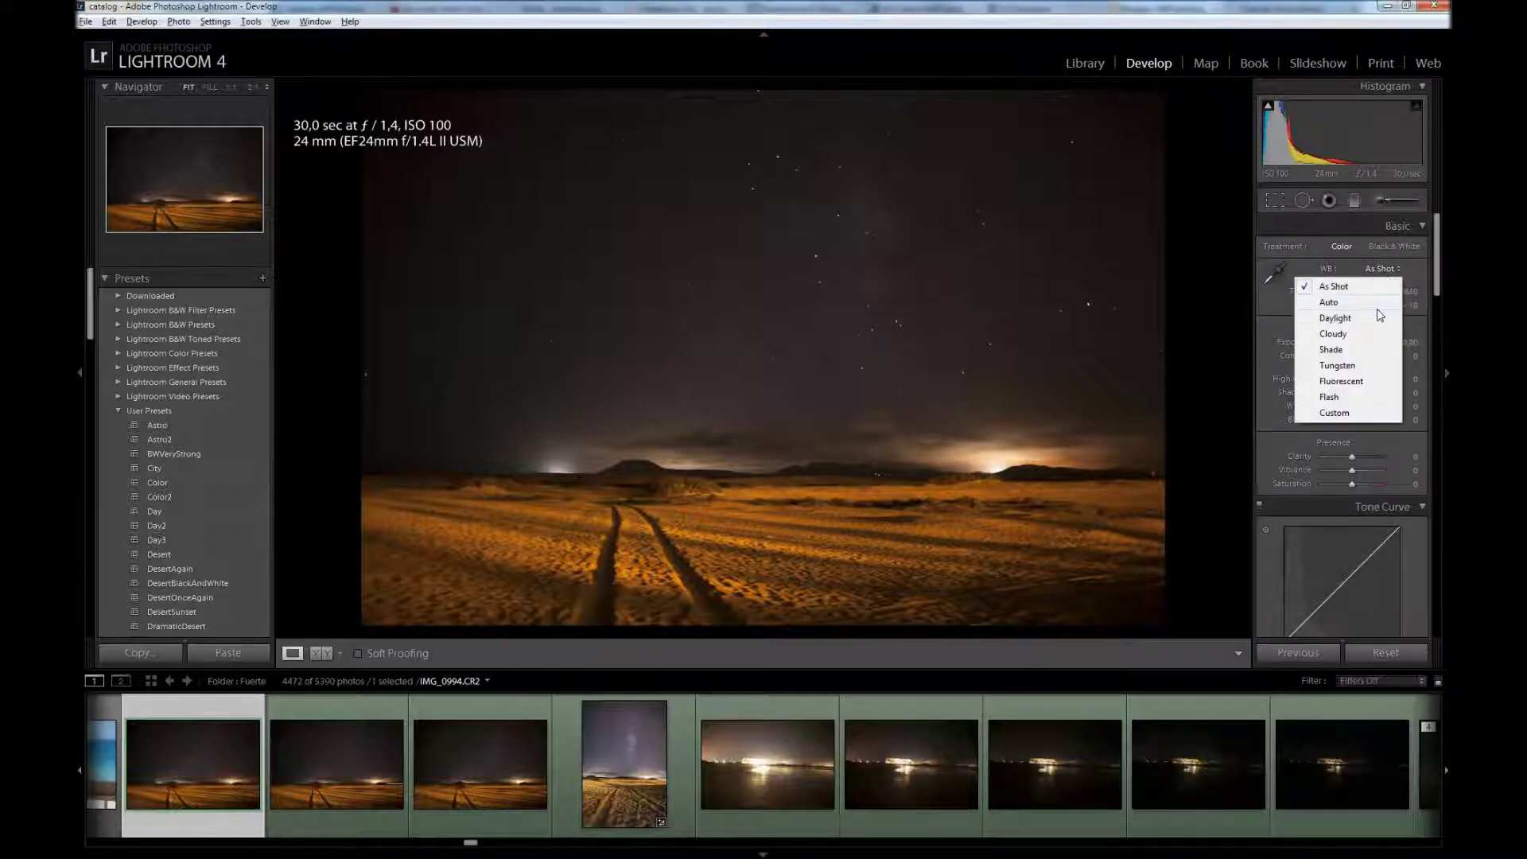
{"action": "left_click", "coordinate": [1376, 304]}
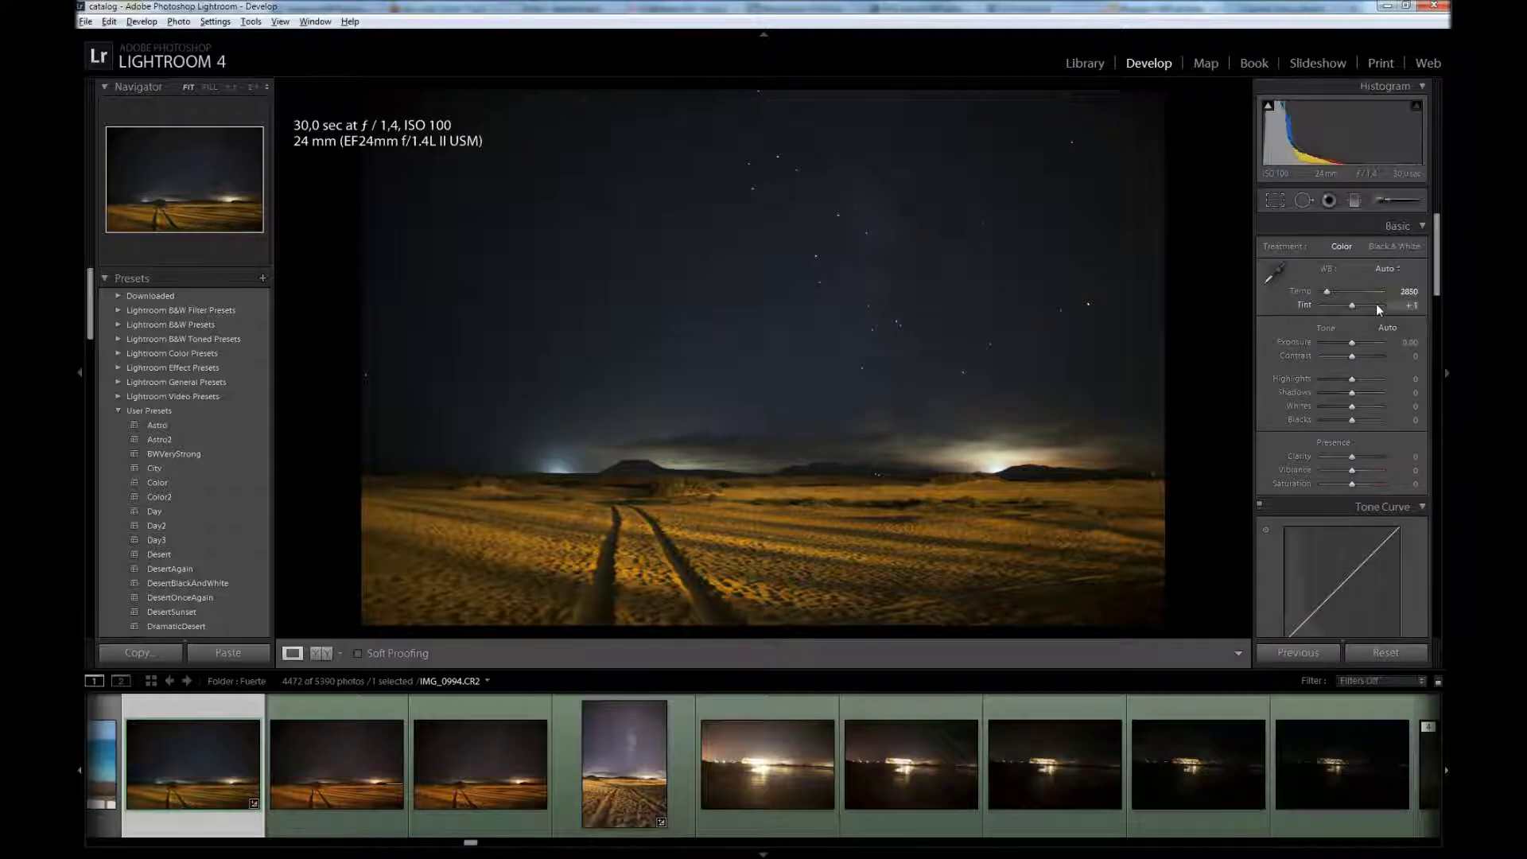
{"action": "left_click", "coordinate": [1392, 272]}
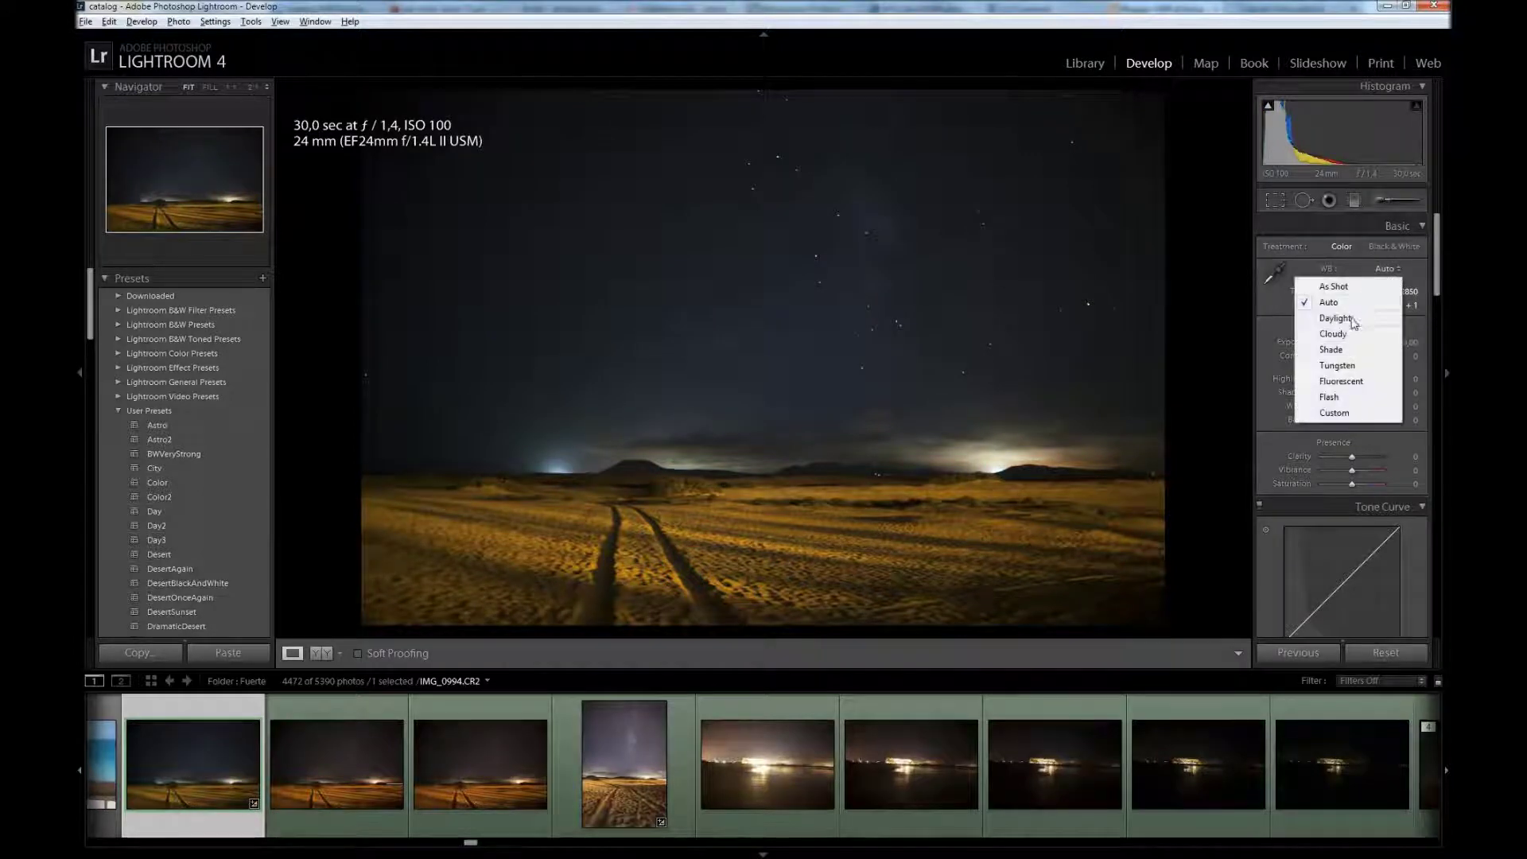
{"action": "left_click", "coordinate": [1352, 317]}
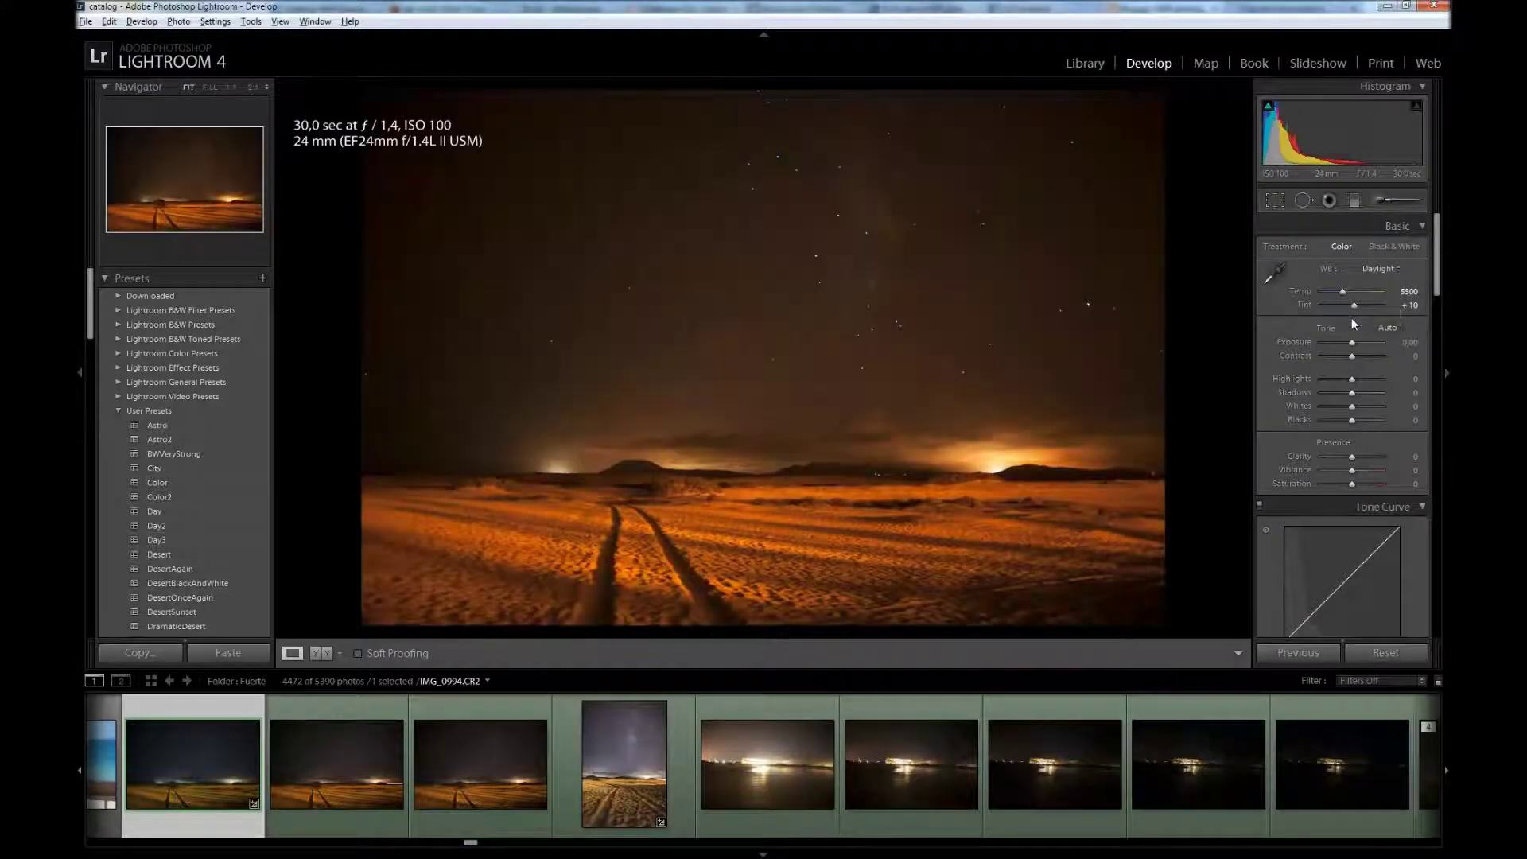
{"action": "left_click", "coordinate": [1390, 270]}
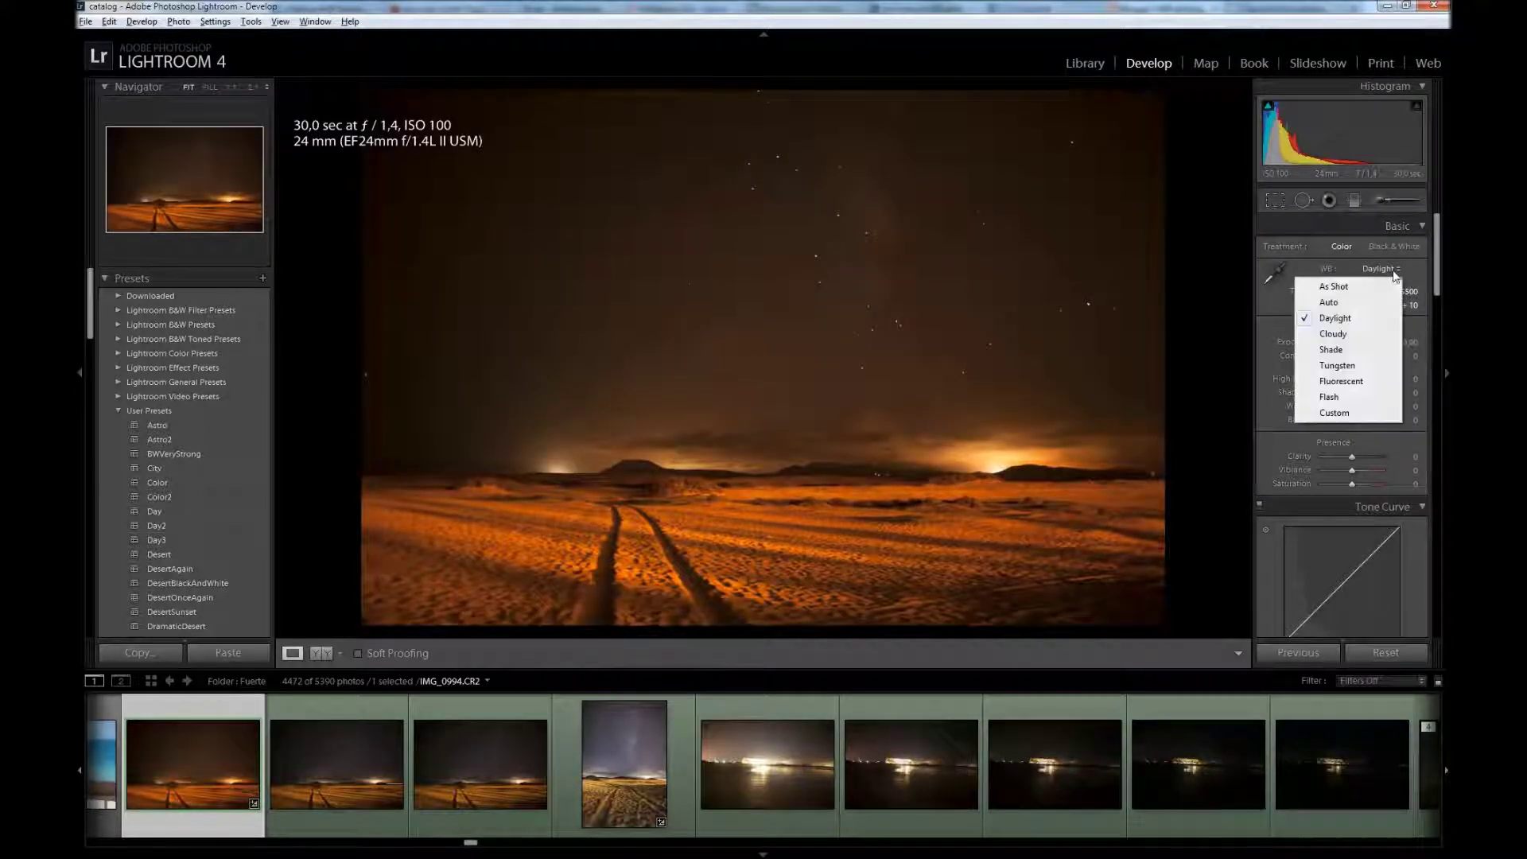
{"action": "left_click", "coordinate": [1344, 365]}
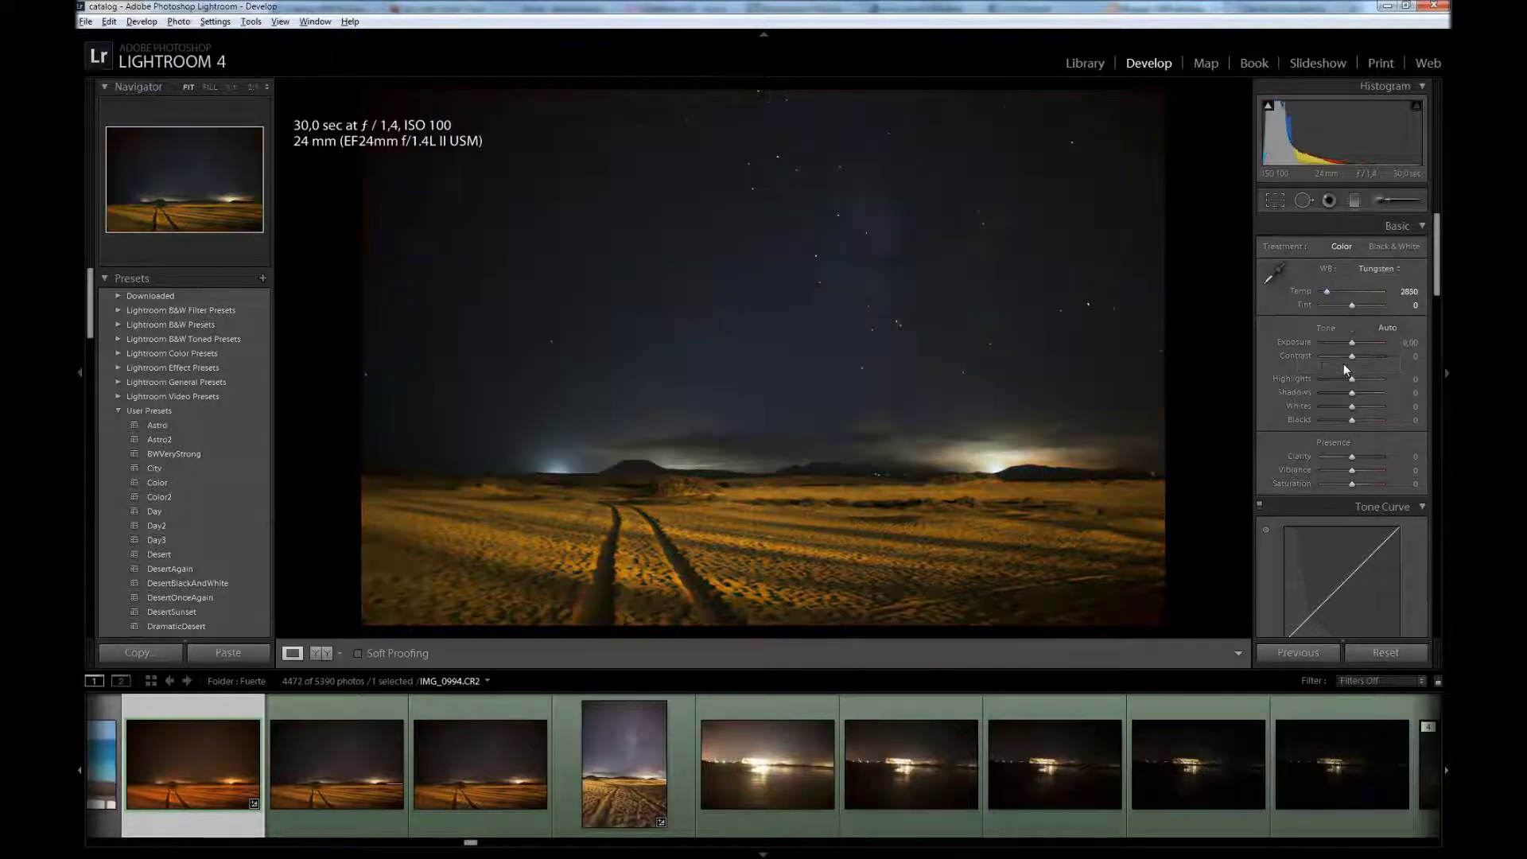
{"action": "left_click", "coordinate": [1377, 270]}
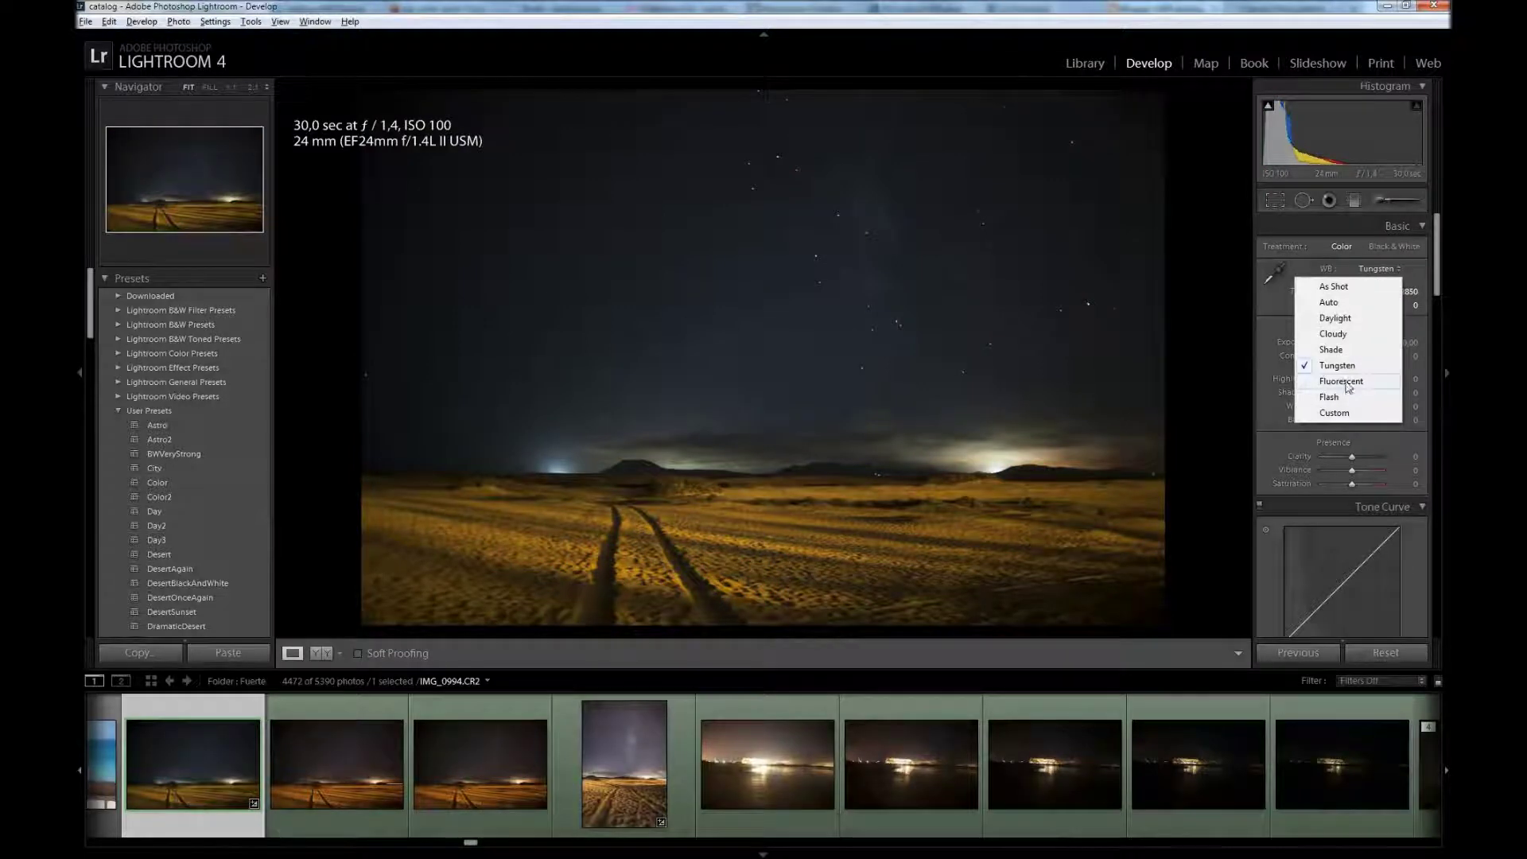
{"action": "left_click", "coordinate": [1343, 381]}
{"action": "left_click", "coordinate": [1376, 271]}
{"action": "left_click", "coordinate": [1369, 268]}
Apply the Fluorescent white balance preset to the photo and raise its tint to +39
{"action": "left_click", "coordinate": [1374, 266]}
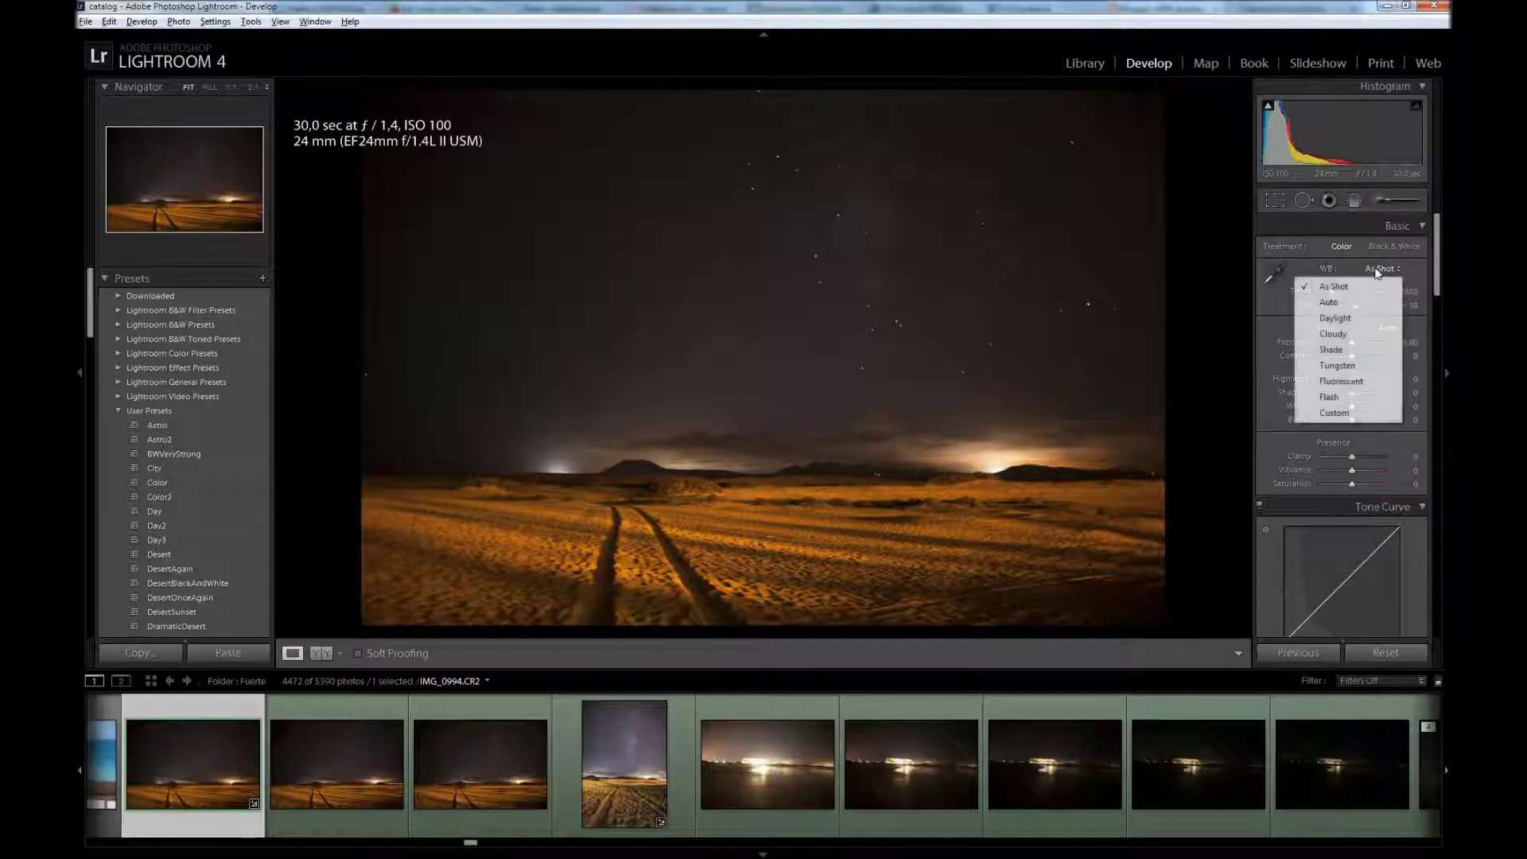
{"action": "left_click", "coordinate": [1352, 381]}
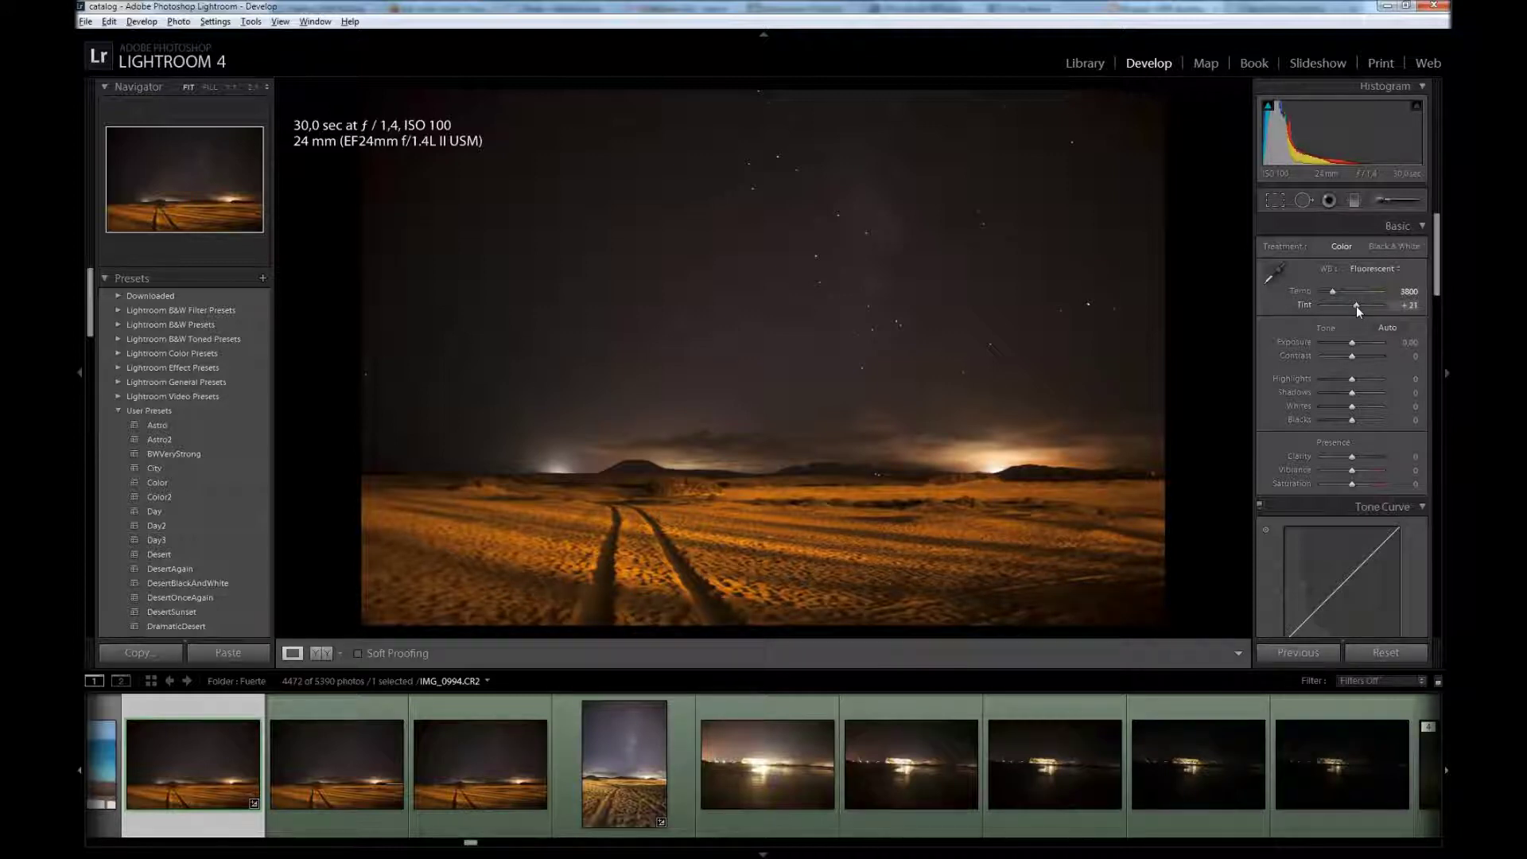
{"action": "left_click_drag", "start_coordinate": [1357, 307], "coordinate": [1360, 308]}
Enable the lens profile corrections and reduce the profile's vignetting amount to 31
{"action": "scroll", "coordinate": [1368, 422], "scroll_direction": "down", "scroll_amount": 15}
{"action": "scroll", "coordinate": [1369, 428], "scroll_direction": "up", "scroll_amount": 6}
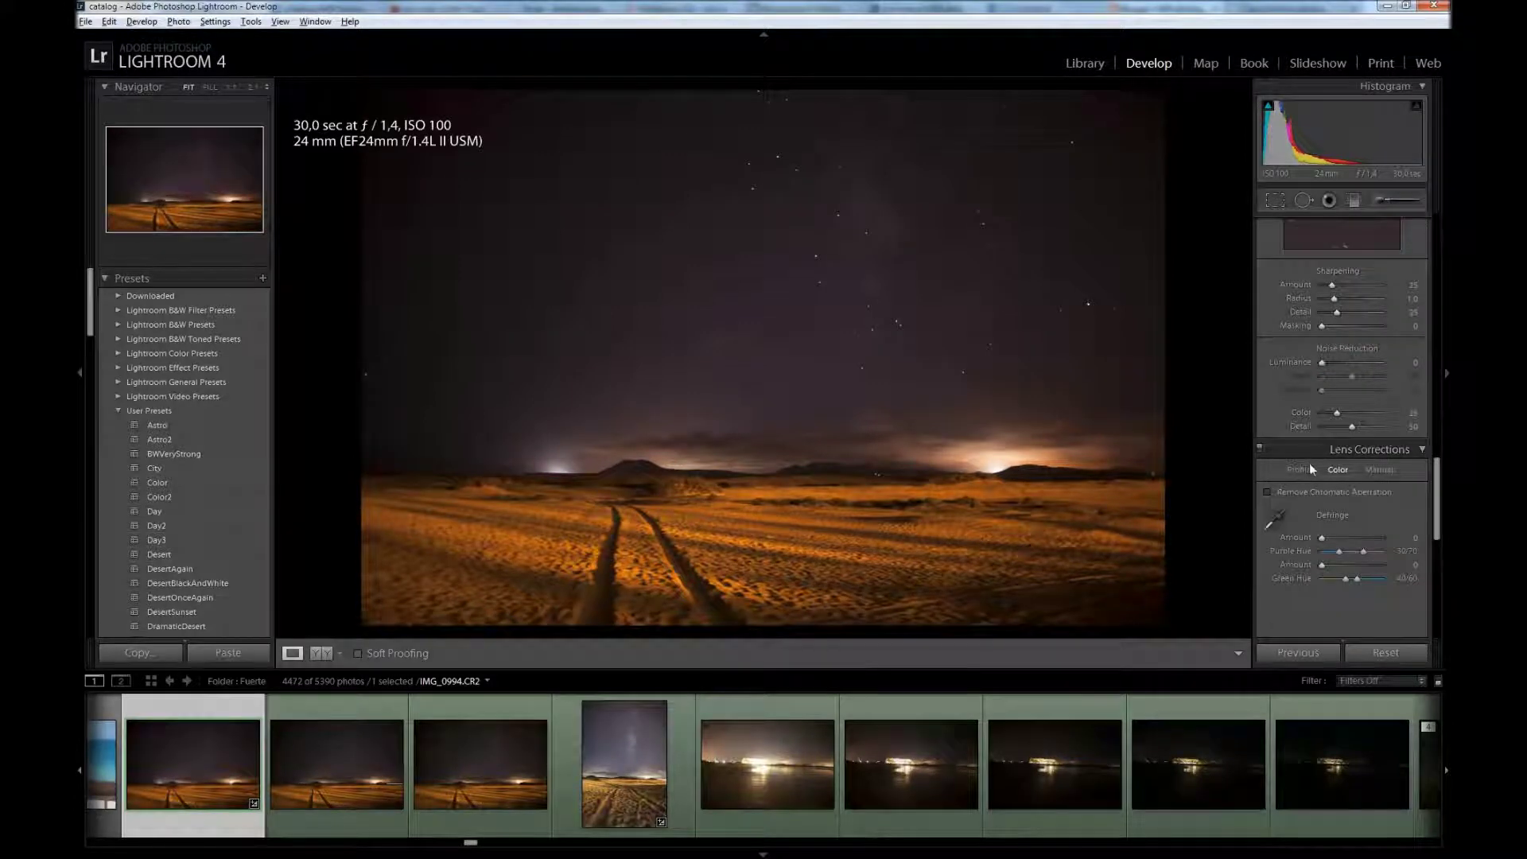
{"action": "left_click", "coordinate": [1299, 470]}
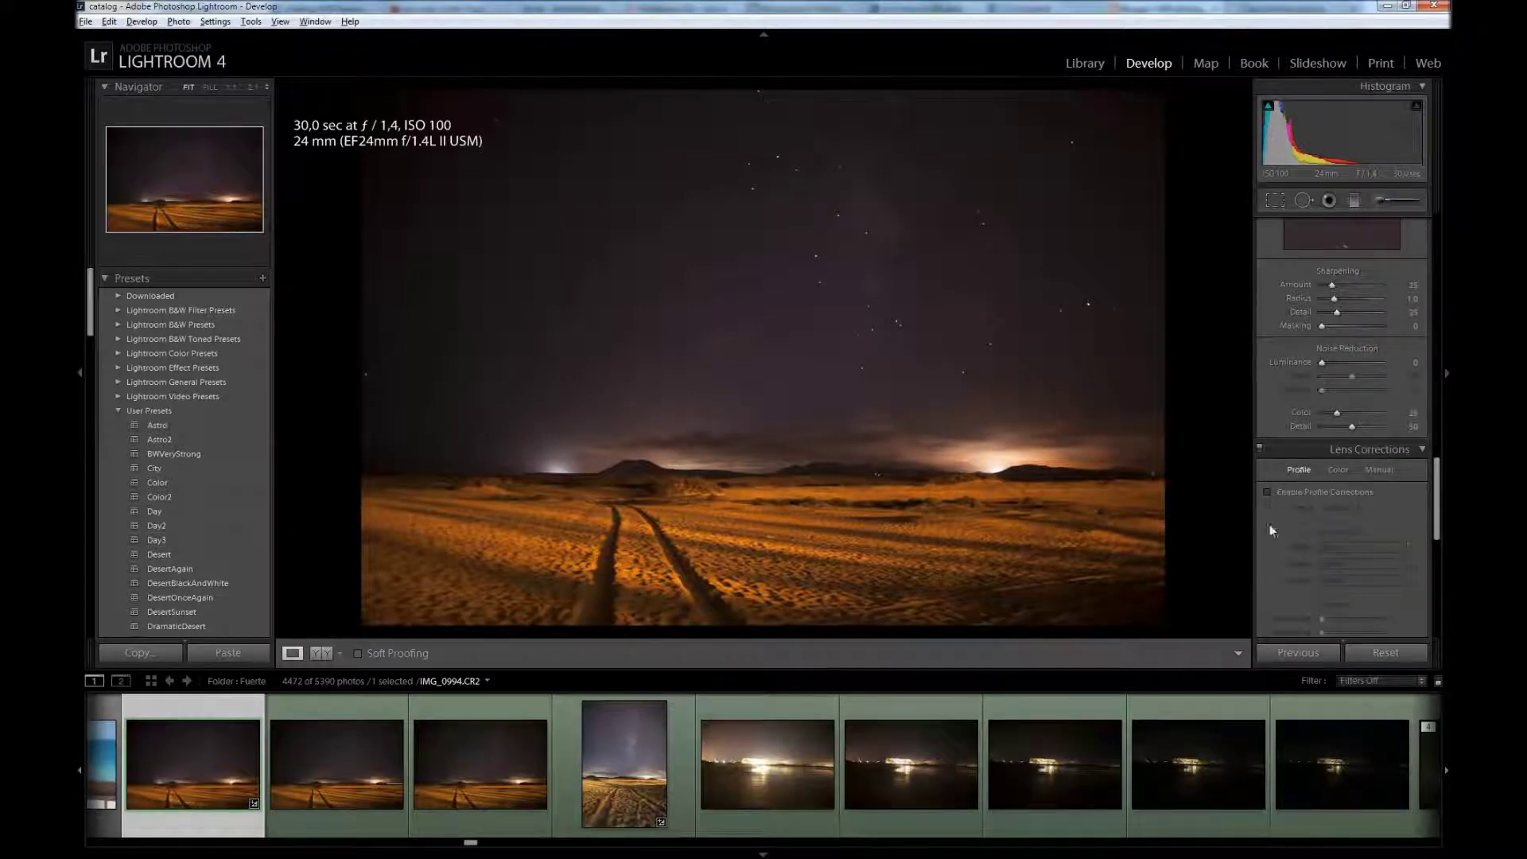
{"action": "left_click", "coordinate": [1293, 491]}
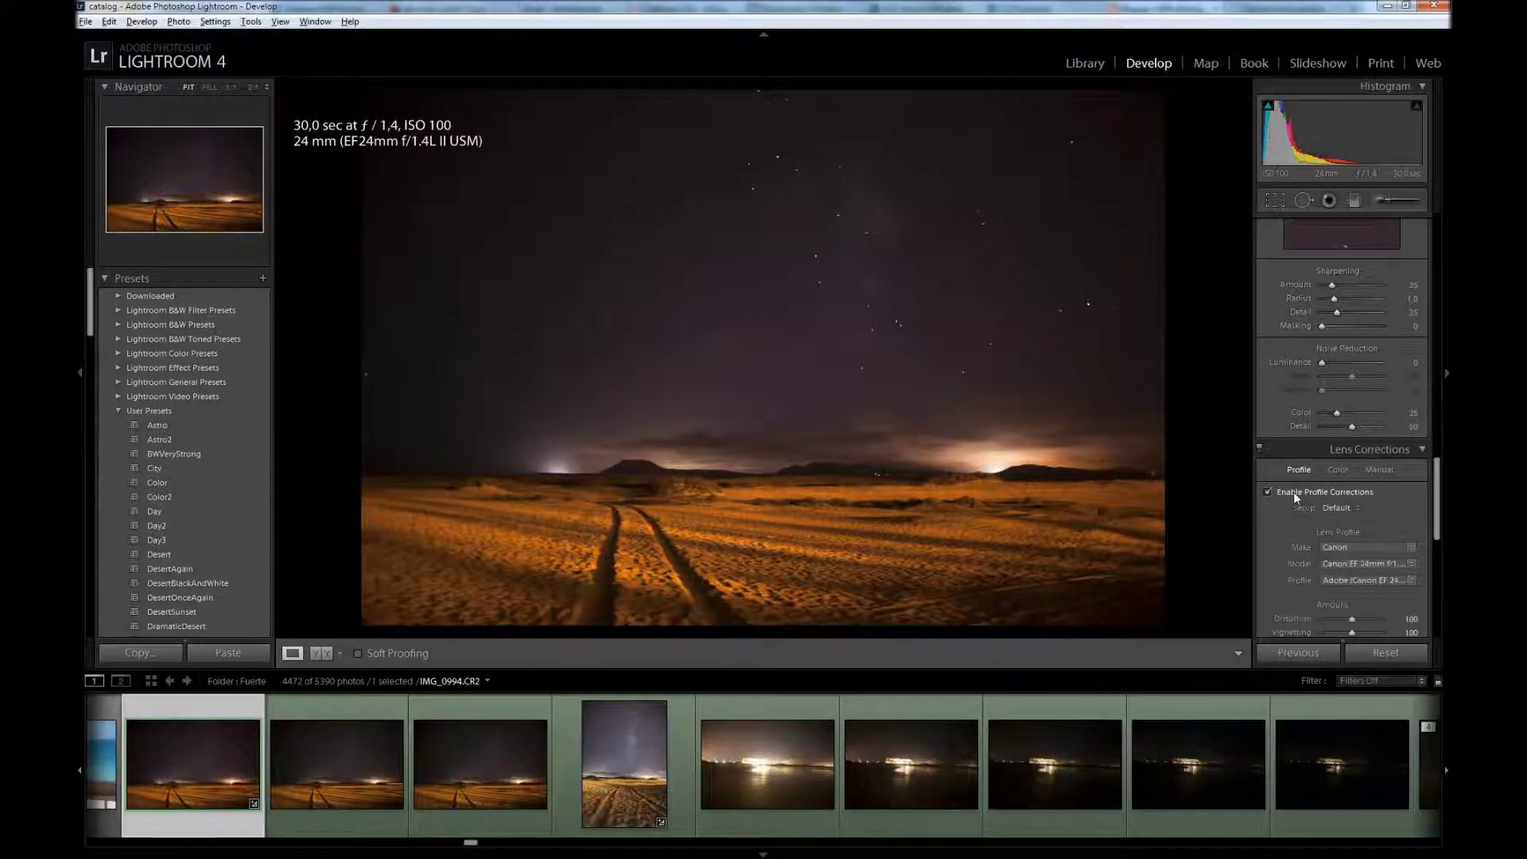
{"action": "left_click_drag", "start_coordinate": [1436, 478], "coordinate": [1436, 494]}
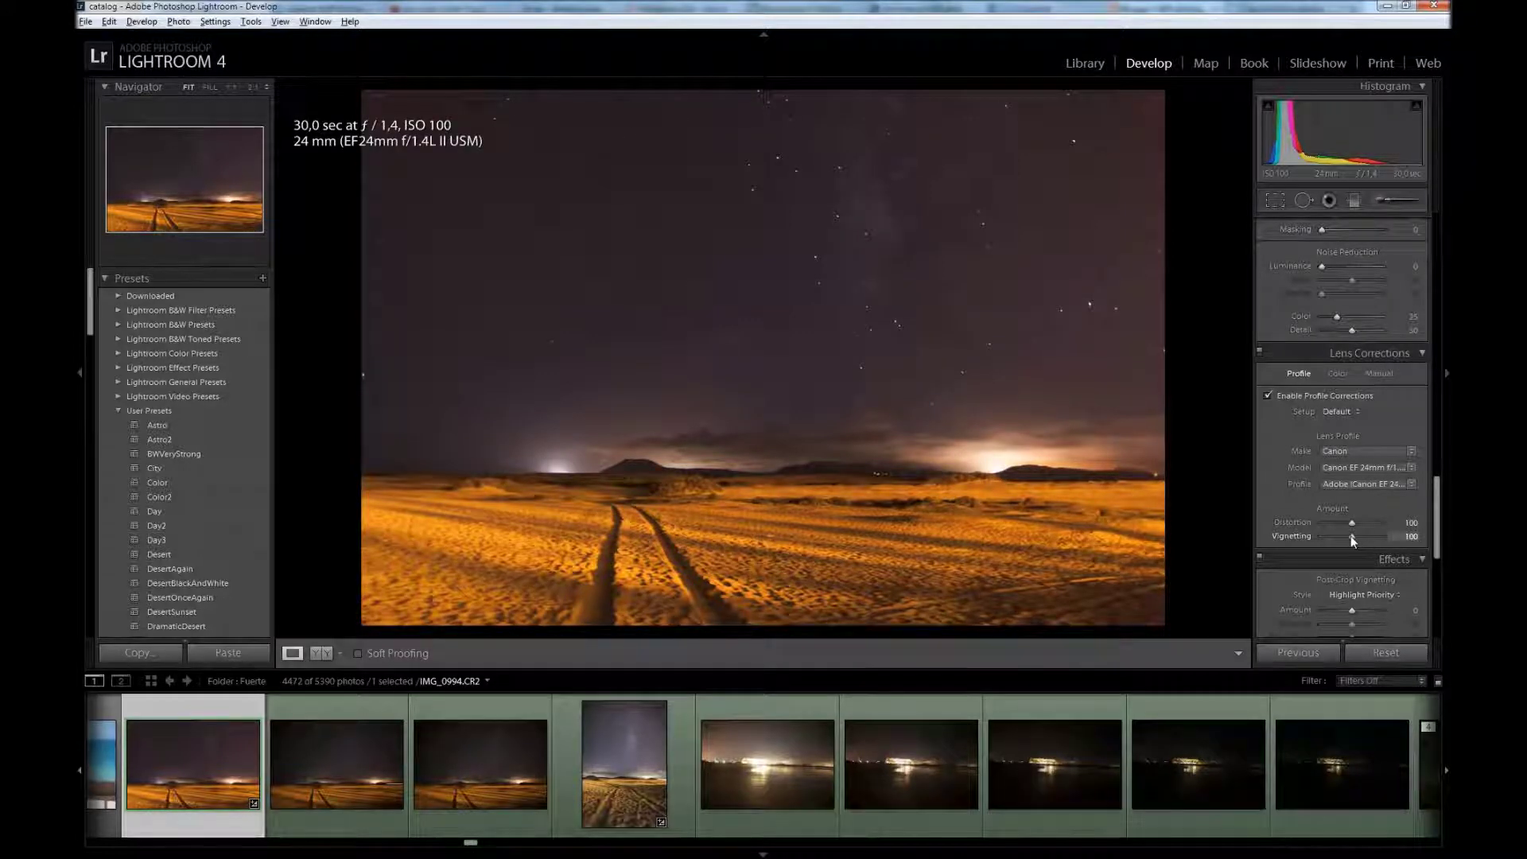
{"action": "left_click_drag", "start_coordinate": [1350, 536], "coordinate": [1328, 541]}
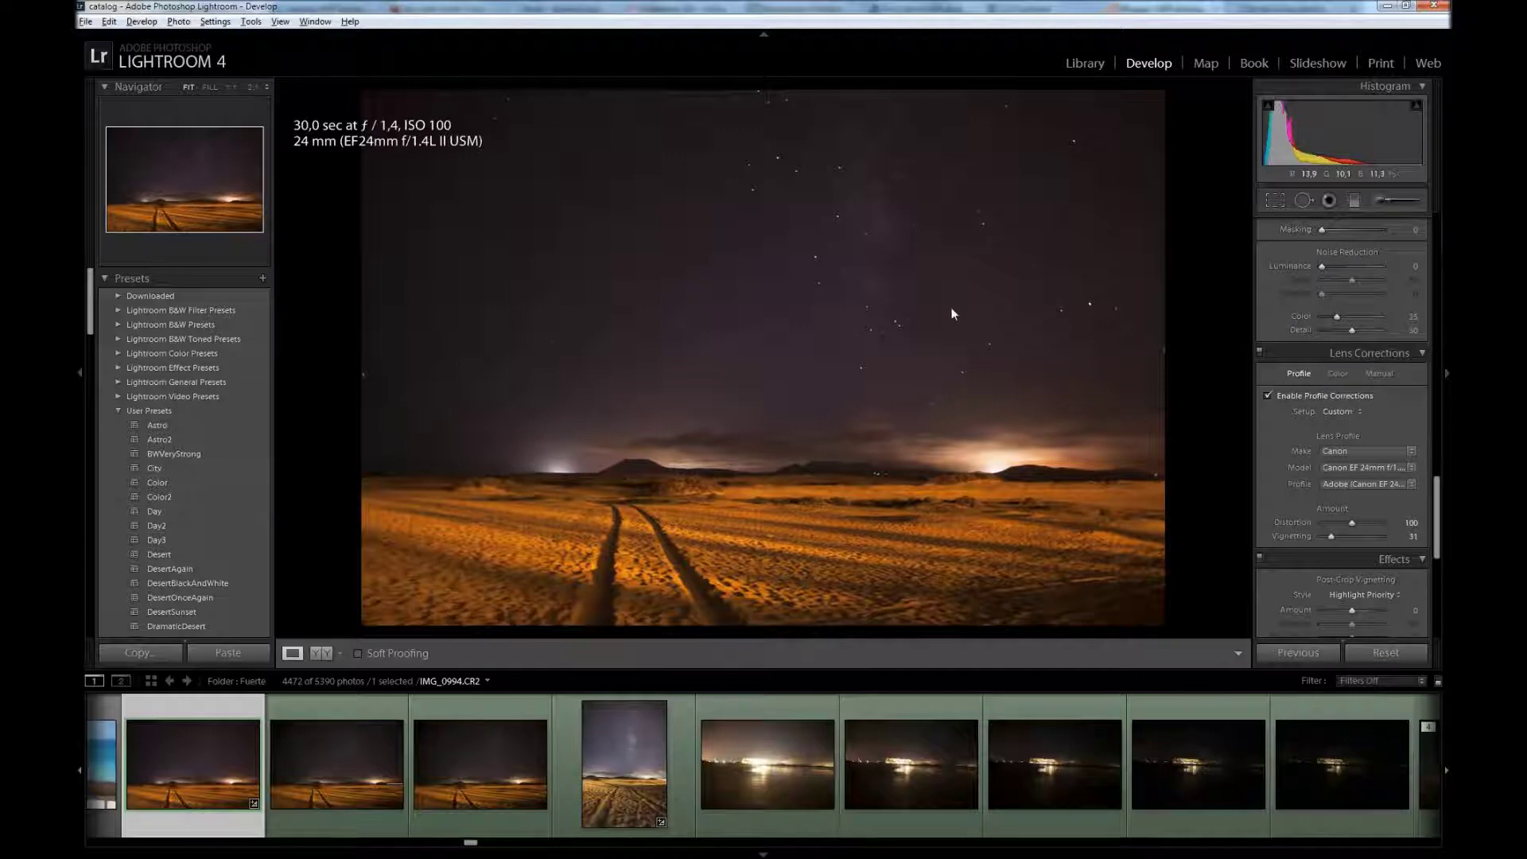
Place a straight graduated filter running from the photo's upper edge down to its lower edge
{"action": "scroll", "coordinate": [1371, 485], "scroll_direction": "up", "scroll_amount": 6}
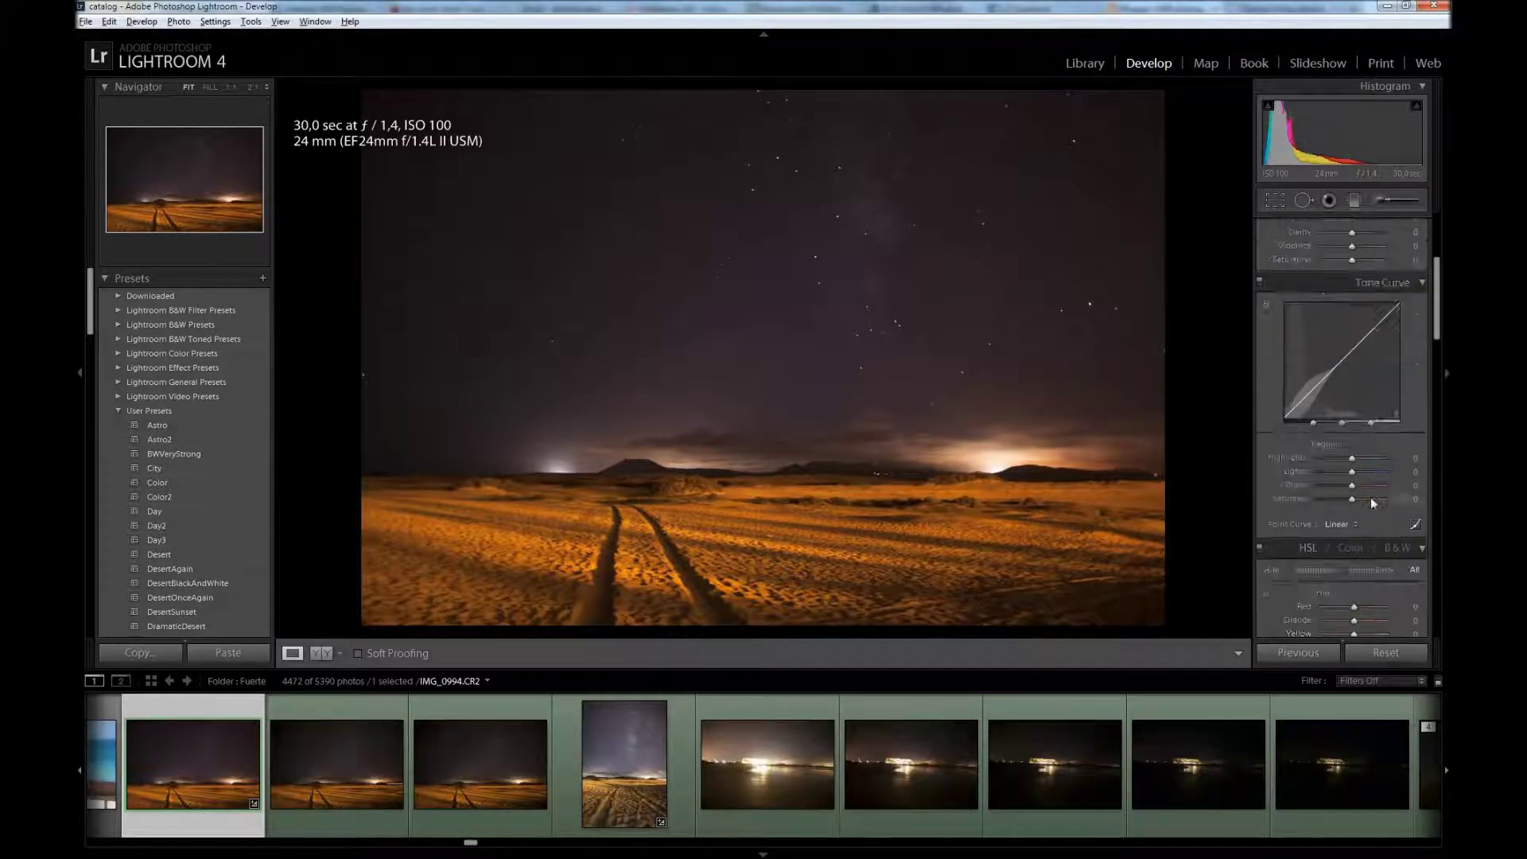
{"action": "scroll", "coordinate": [1371, 497], "scroll_direction": "up", "scroll_amount": 4}
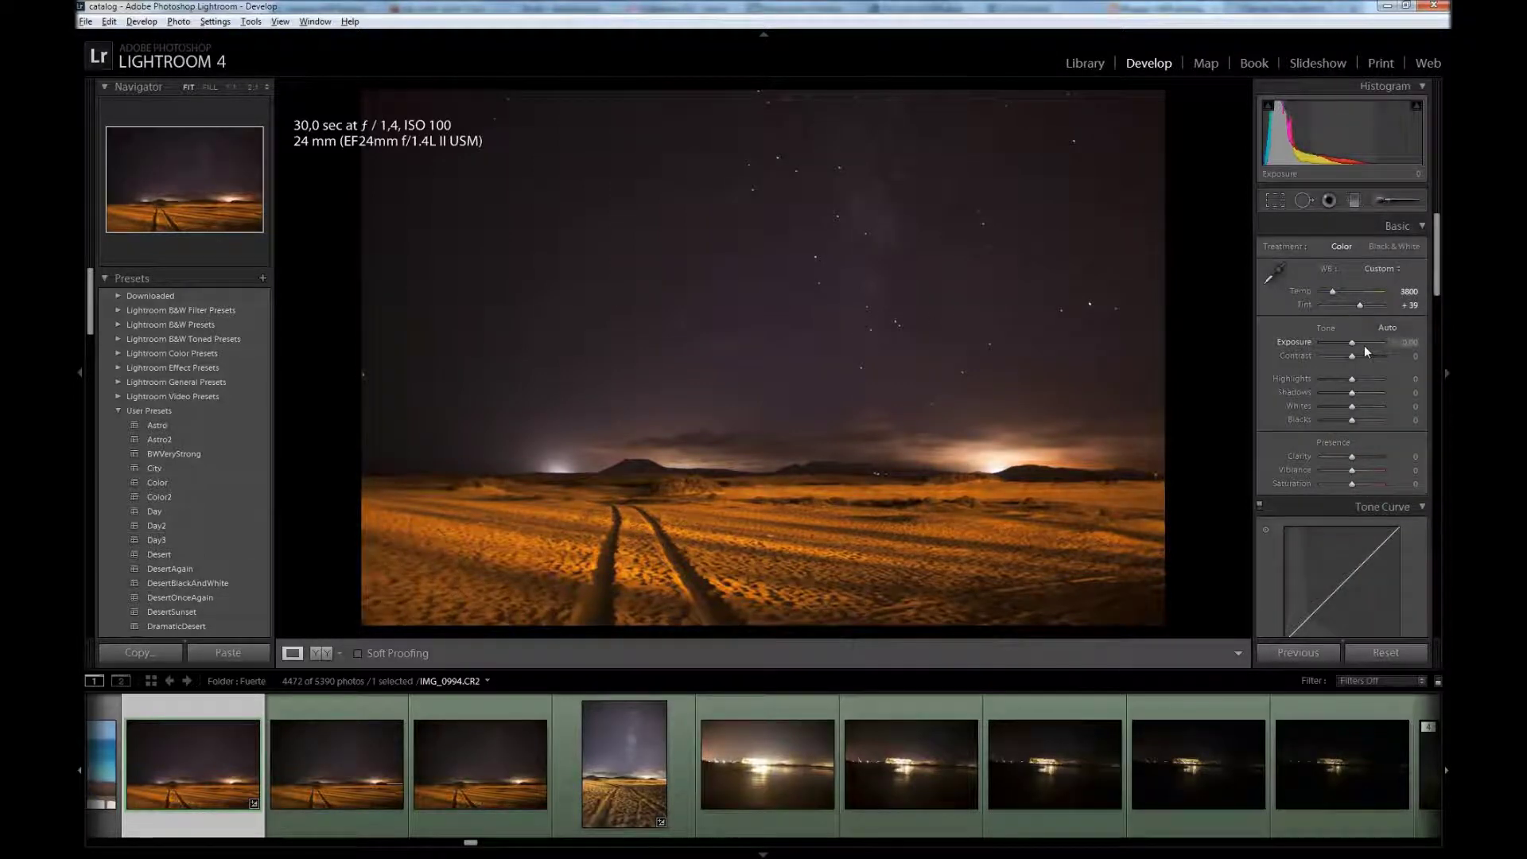
{"action": "left_click", "coordinate": [1354, 201]}
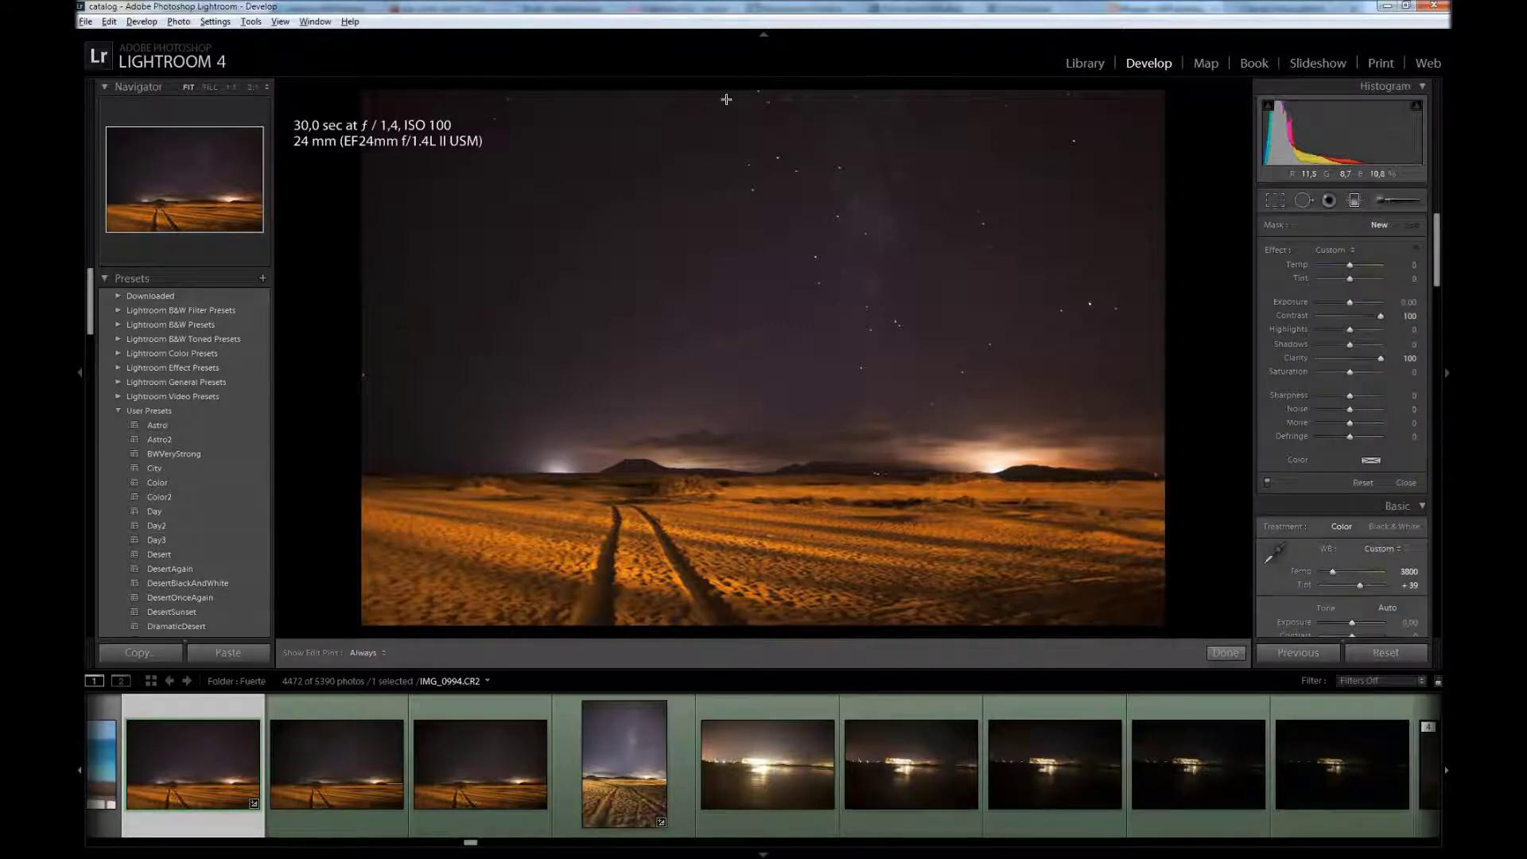
{"action": "key", "text": "shift"}
{"action": "left_click_drag", "start_coordinate": [747, 89], "coordinate": [821, 627]}
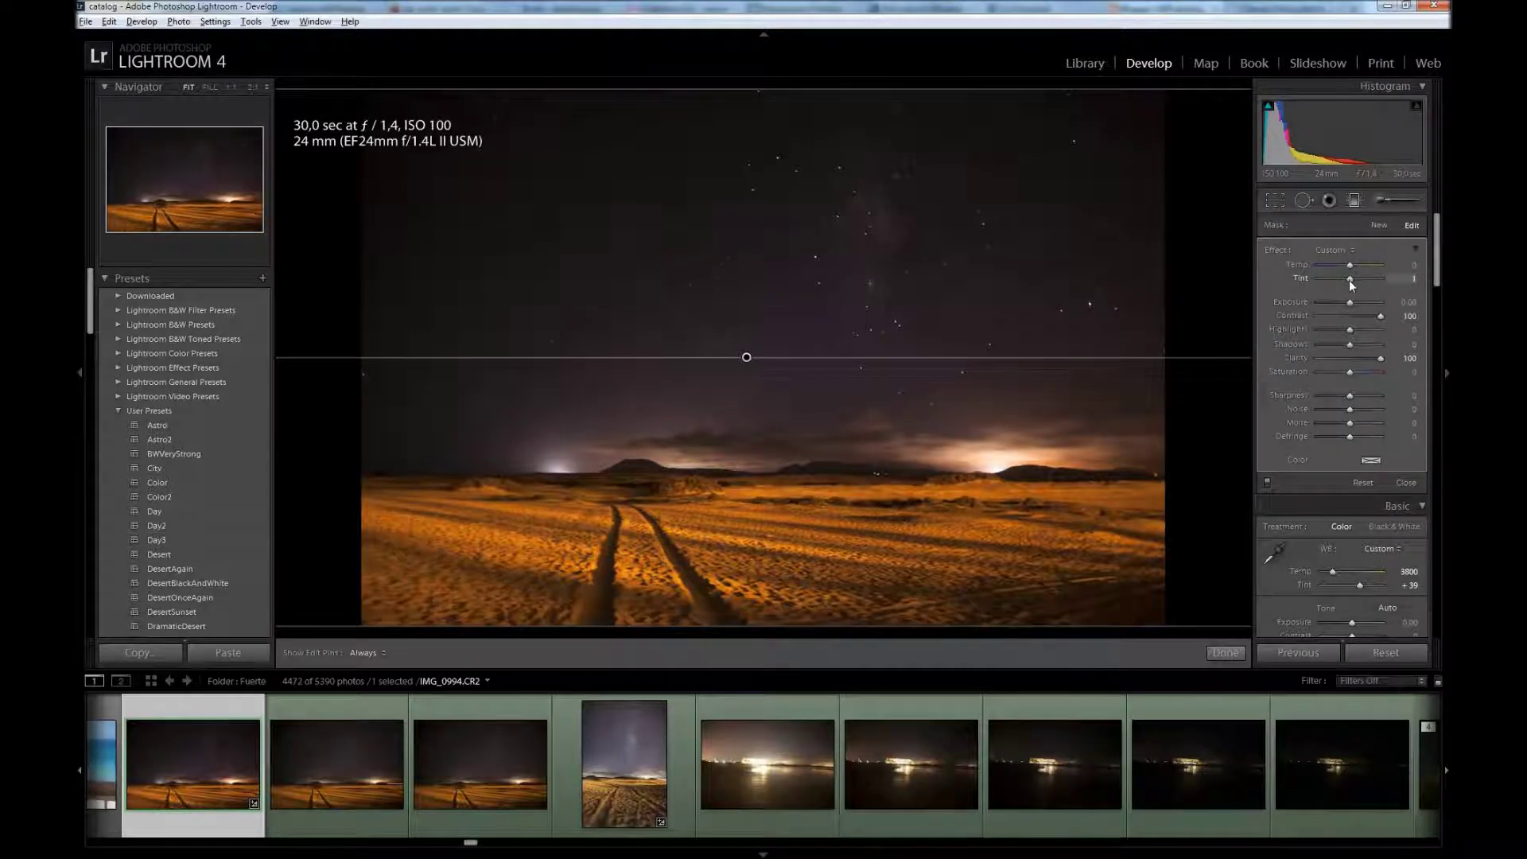
Set the graduated filter's tint to 40, contrast to 43, highlights to 100, shadows to 43 and clarity to 100
{"action": "left_click_drag", "start_coordinate": [1350, 280], "coordinate": [1362, 280]}
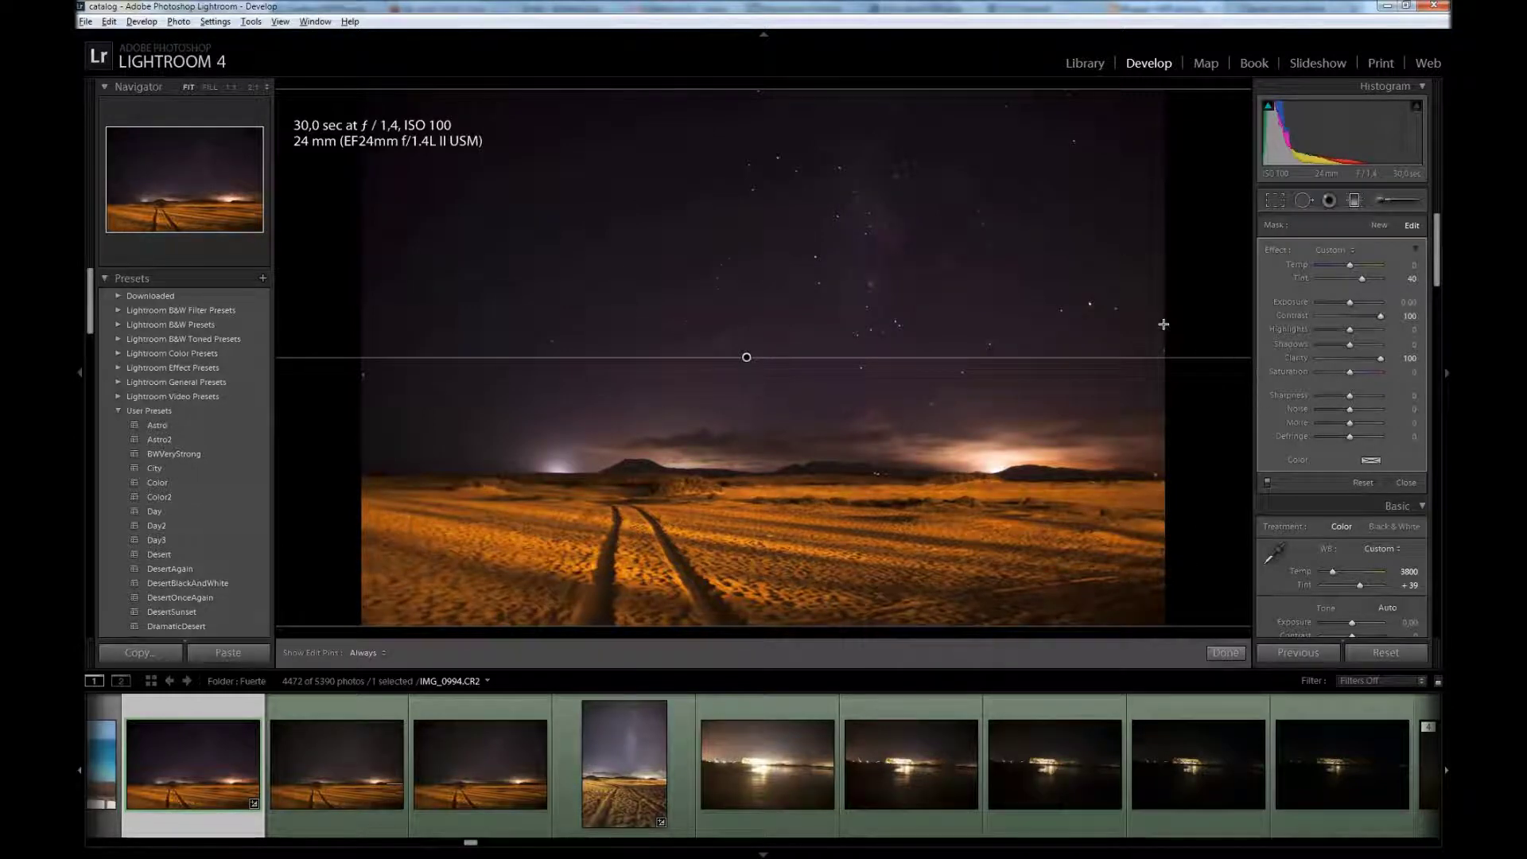
{"action": "double_click", "coordinate": [1381, 316]}
{"action": "double_click", "coordinate": [1379, 358]}
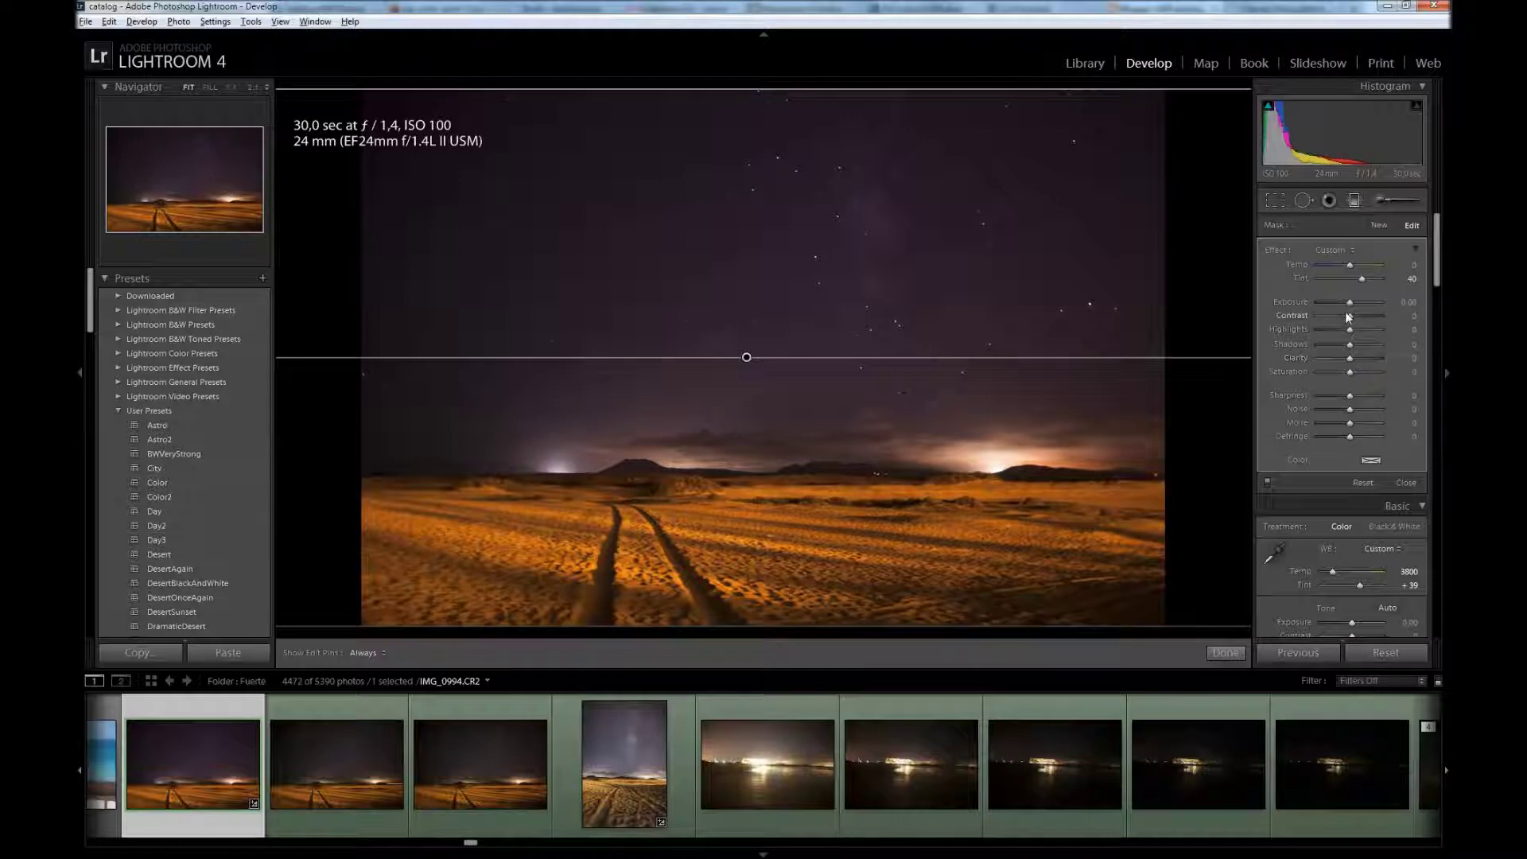
{"action": "mouse_move", "coordinate": [1350, 319]}
{"action": "left_mouse_down"}
{"action": "mouse_move", "coordinate": [1416, 318]}
{"action": "mouse_move", "coordinate": [1368, 319]}
{"action": "left_mouse_up"}
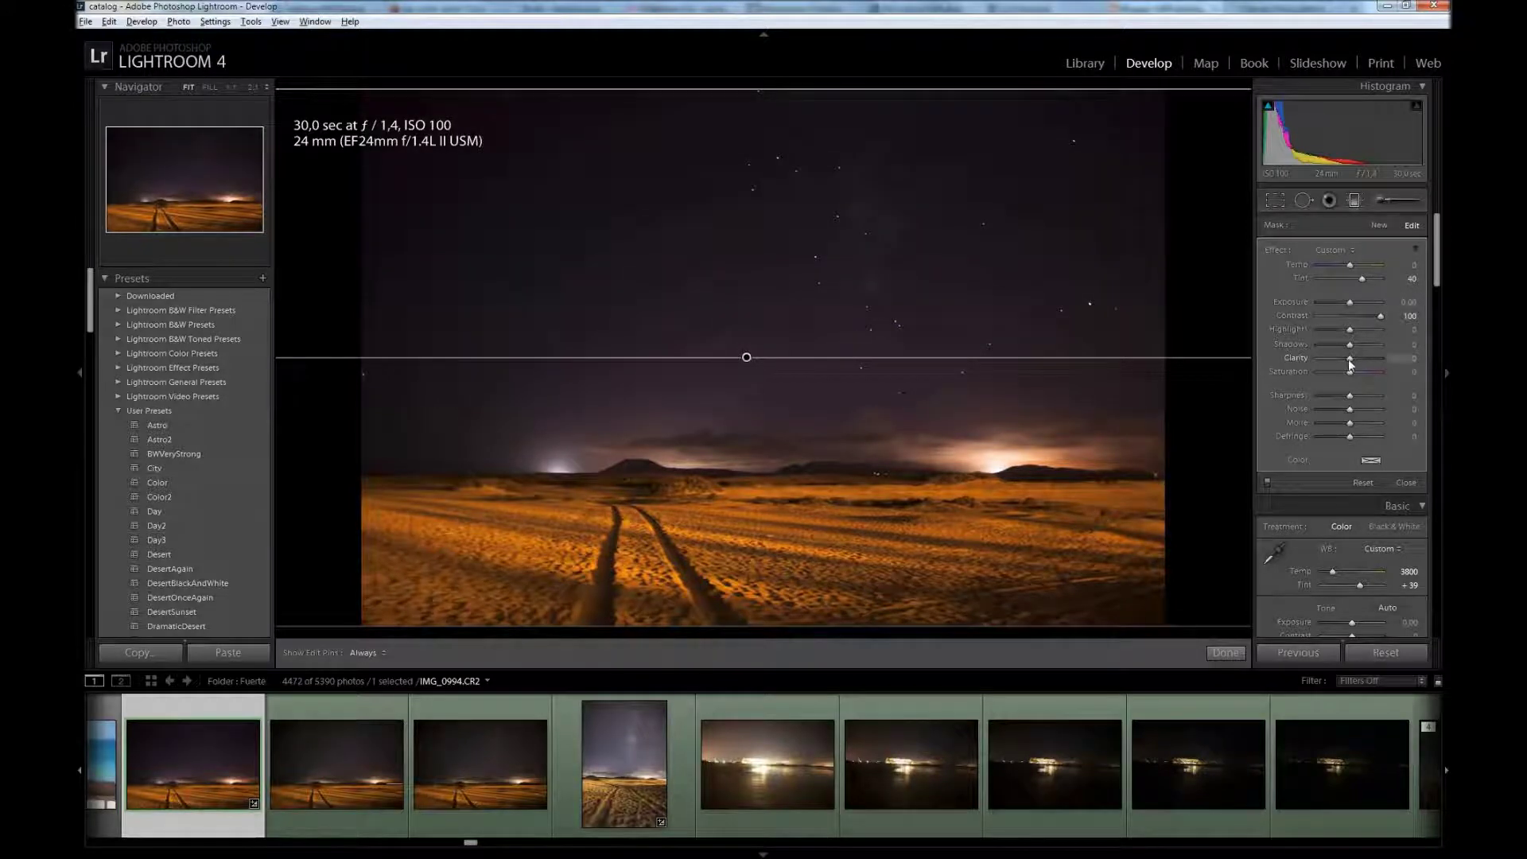
{"action": "mouse_move", "coordinate": [1367, 359]}
{"action": "left_mouse_down"}
{"action": "mouse_move", "coordinate": [1384, 358]}
{"action": "mouse_move", "coordinate": [1379, 318]}
{"action": "mouse_move", "coordinate": [1365, 329]}
{"action": "left_mouse_up"}
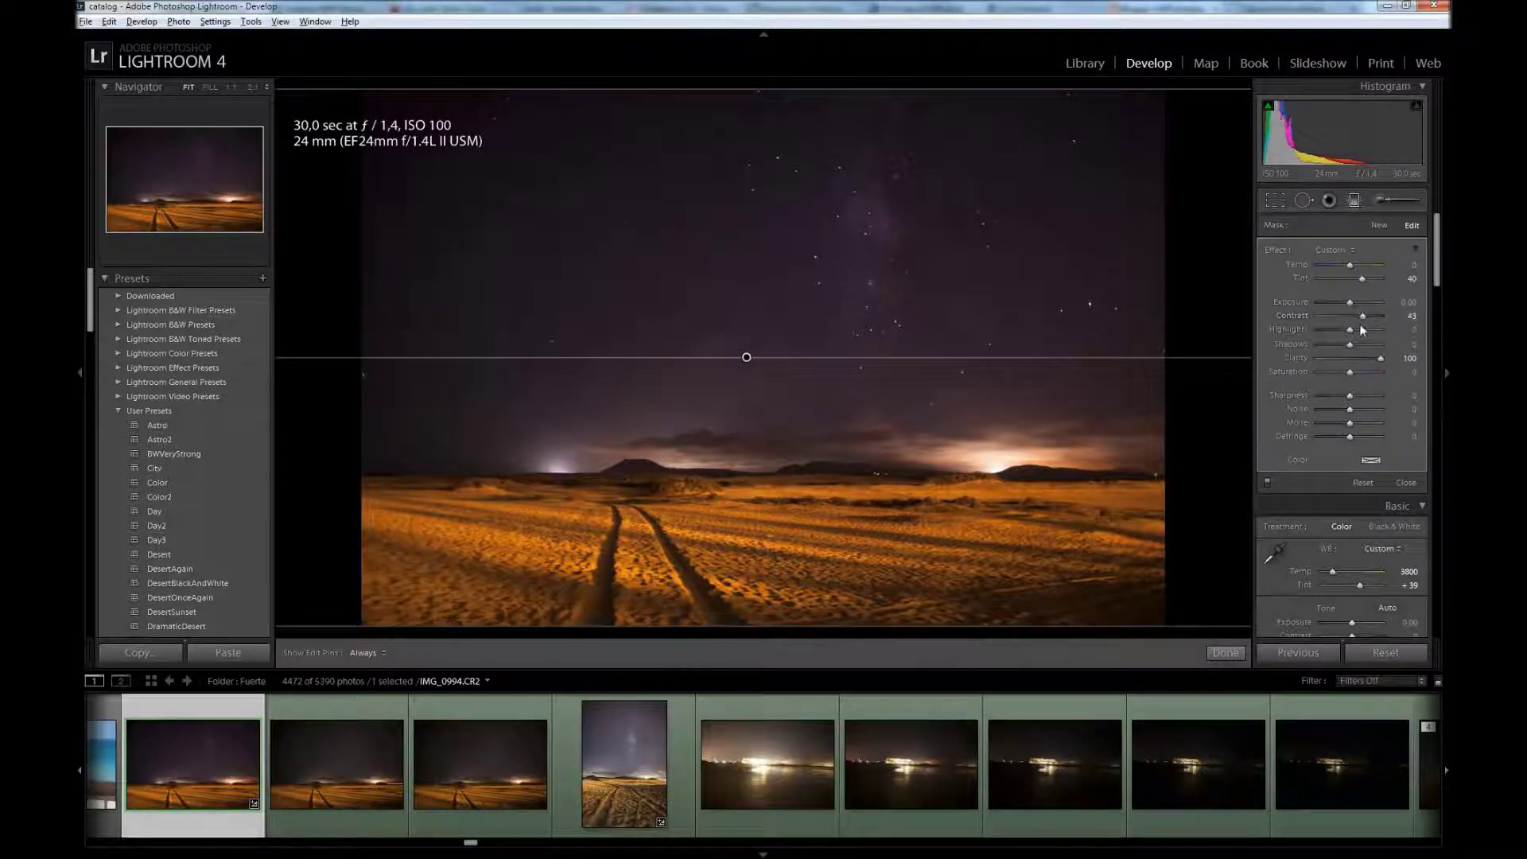
{"action": "left_click_drag", "start_coordinate": [1351, 337], "coordinate": [1399, 335]}
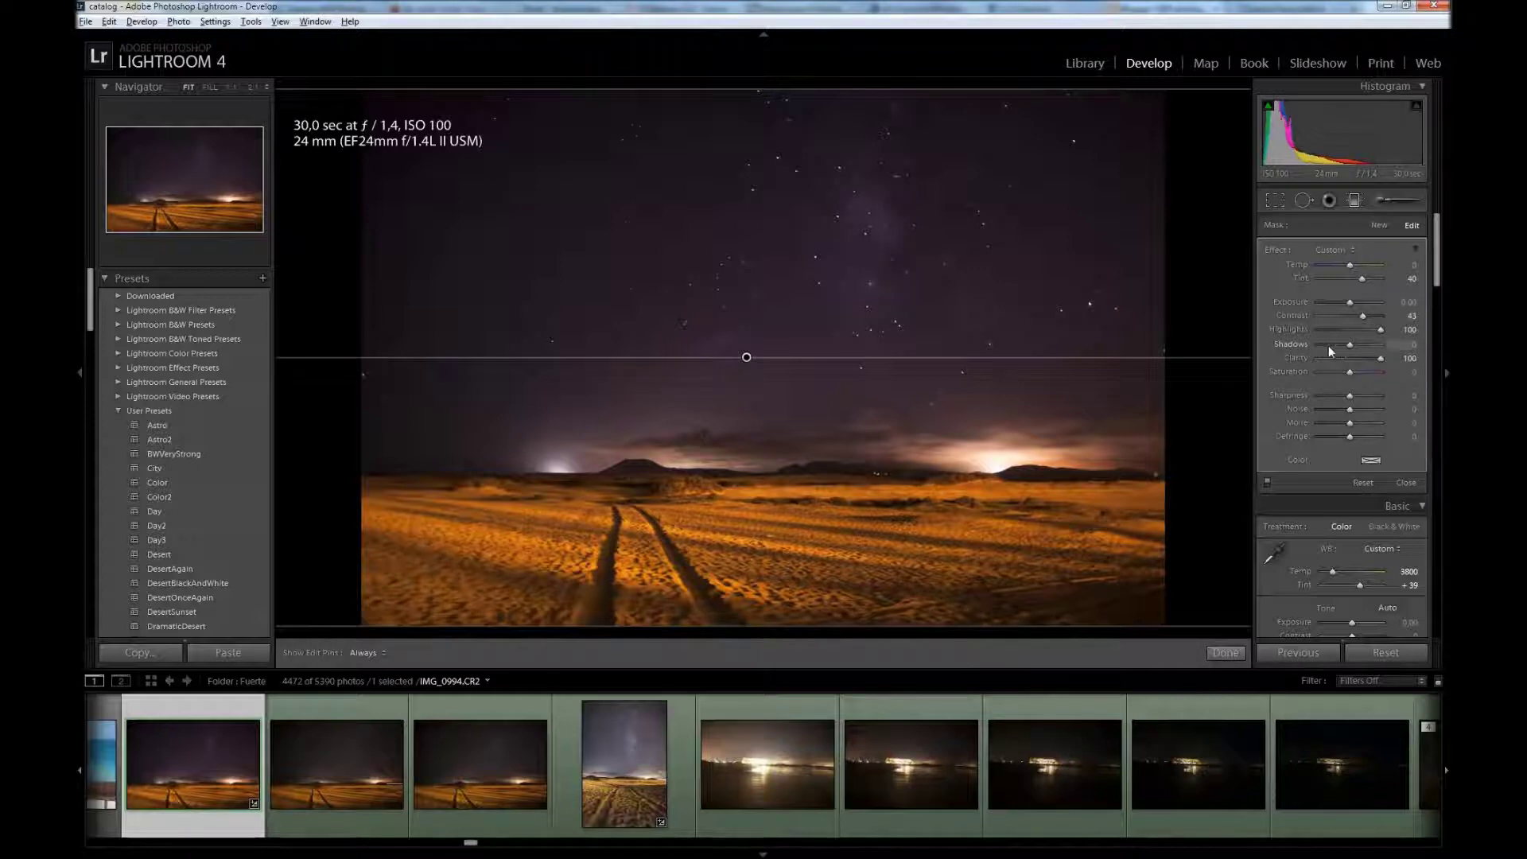
{"action": "left_click_drag", "start_coordinate": [1352, 351], "coordinate": [1363, 348]}
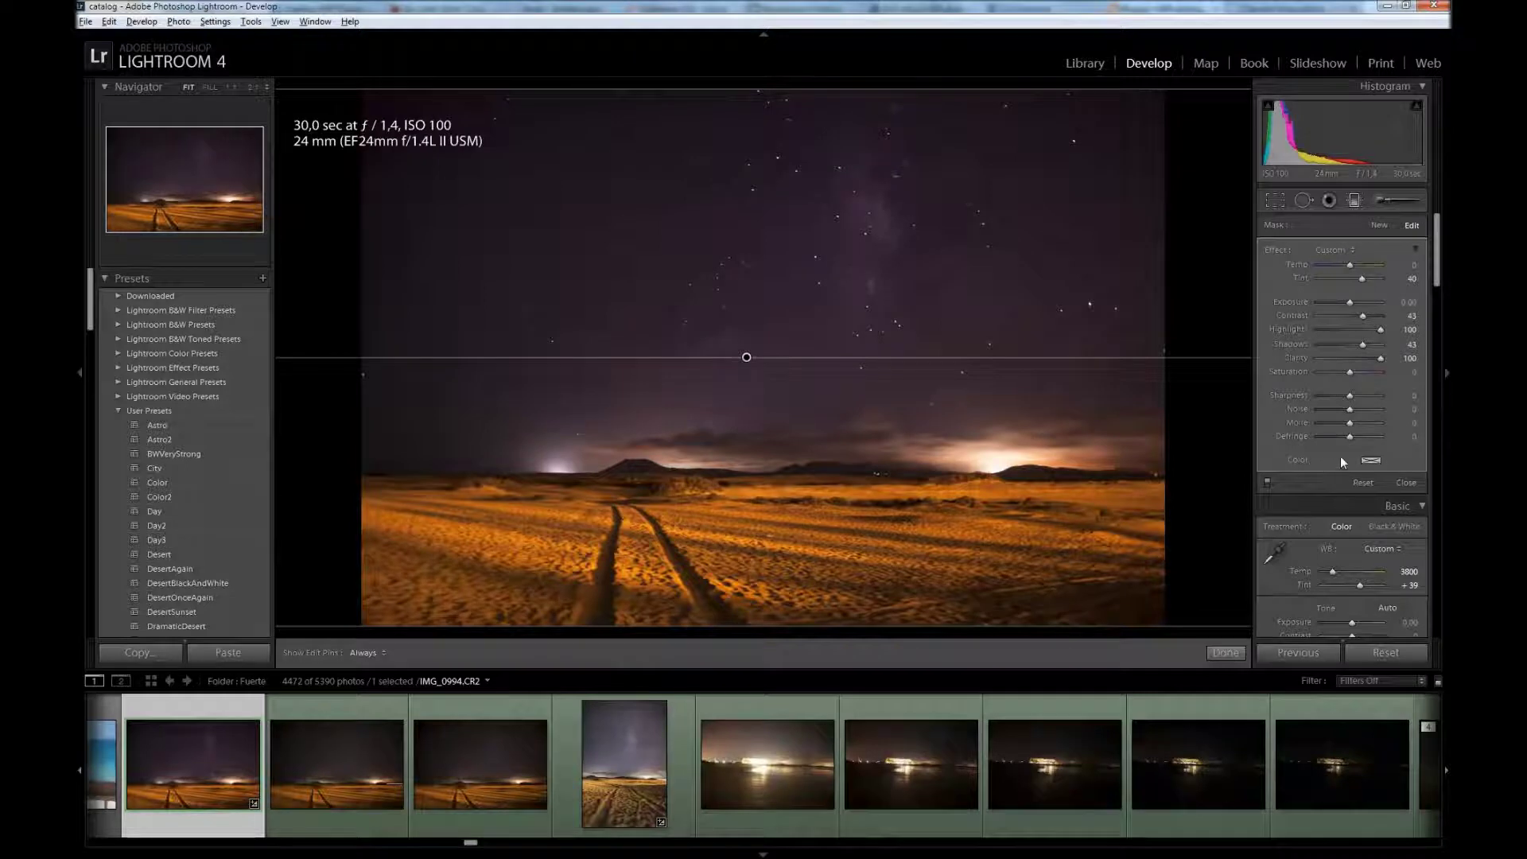
Switch the graduated filter off and on repeatedly to compare the sky with and without it
{"action": "left_click", "coordinate": [1268, 485]}
{"action": "left_click", "coordinate": [1268, 485]}
{"action": "left_click", "coordinate": [1268, 485]}
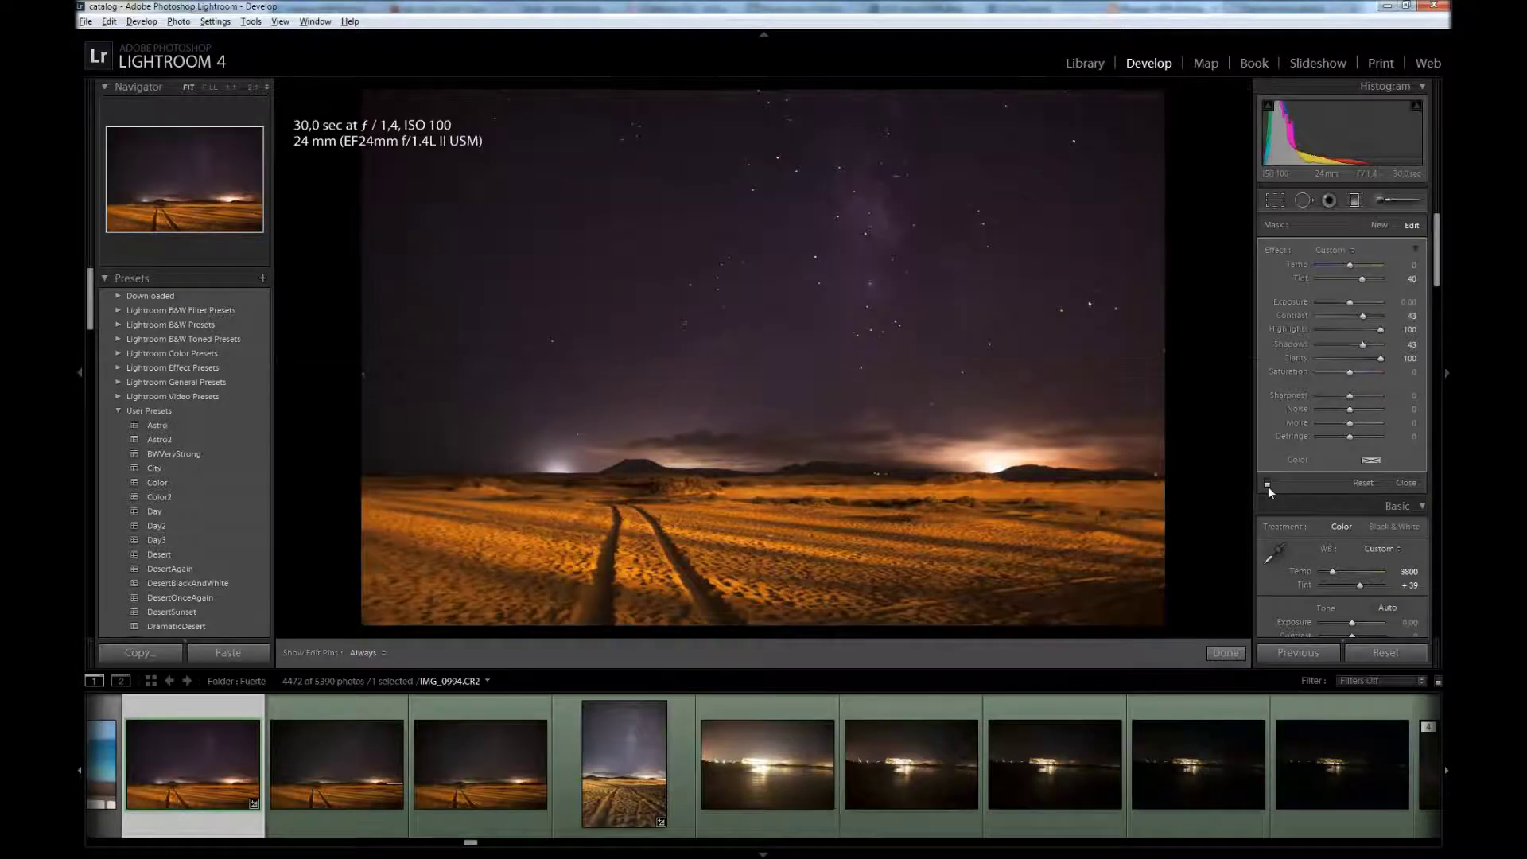
{"action": "left_click", "coordinate": [1267, 485]}
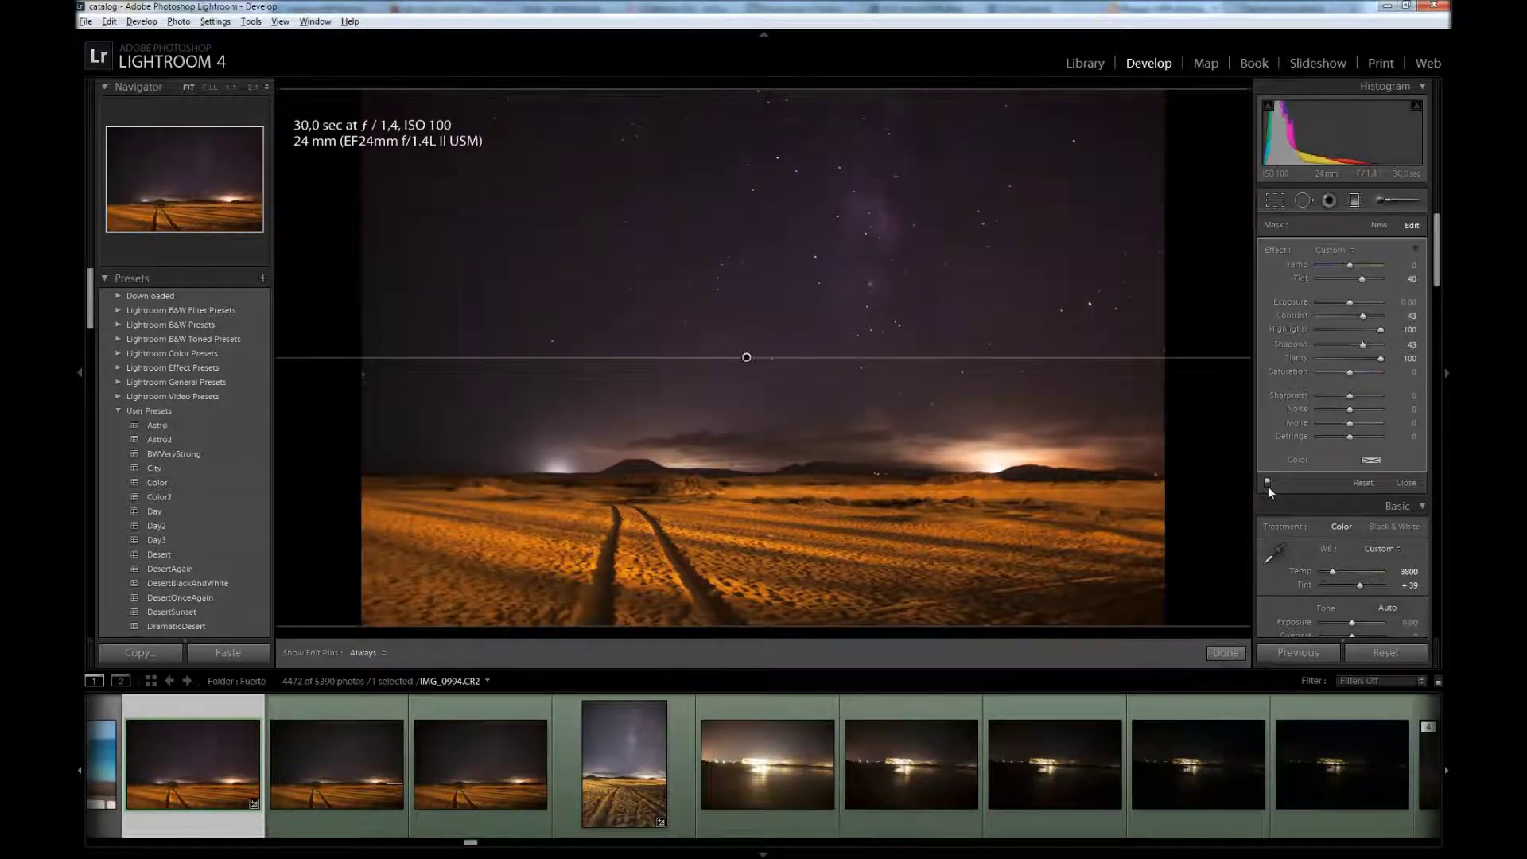
{"action": "left_click", "coordinate": [1268, 485]}
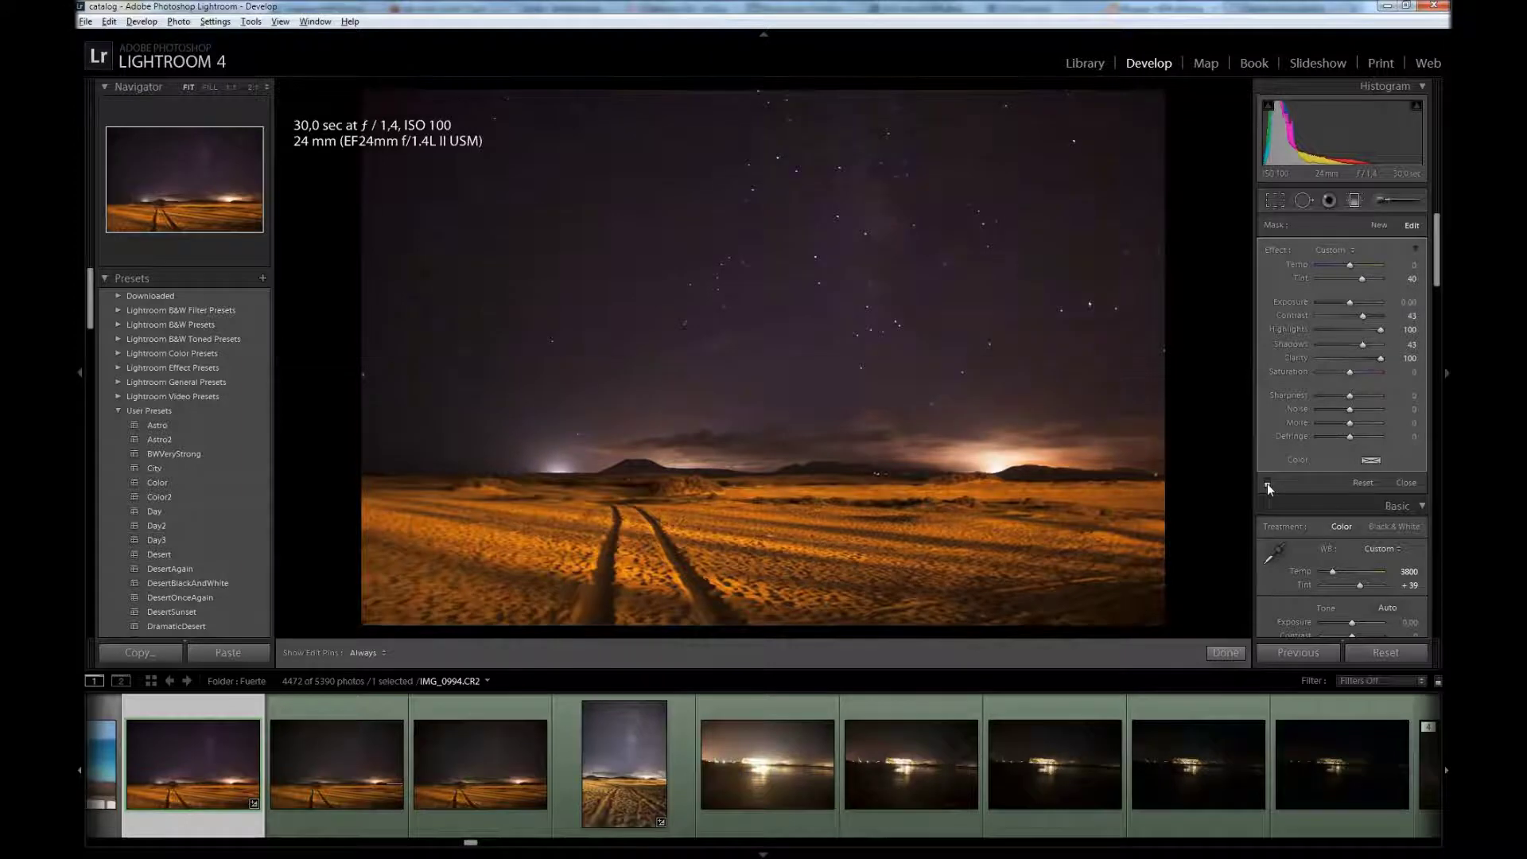
{"action": "left_click", "coordinate": [1267, 485]}
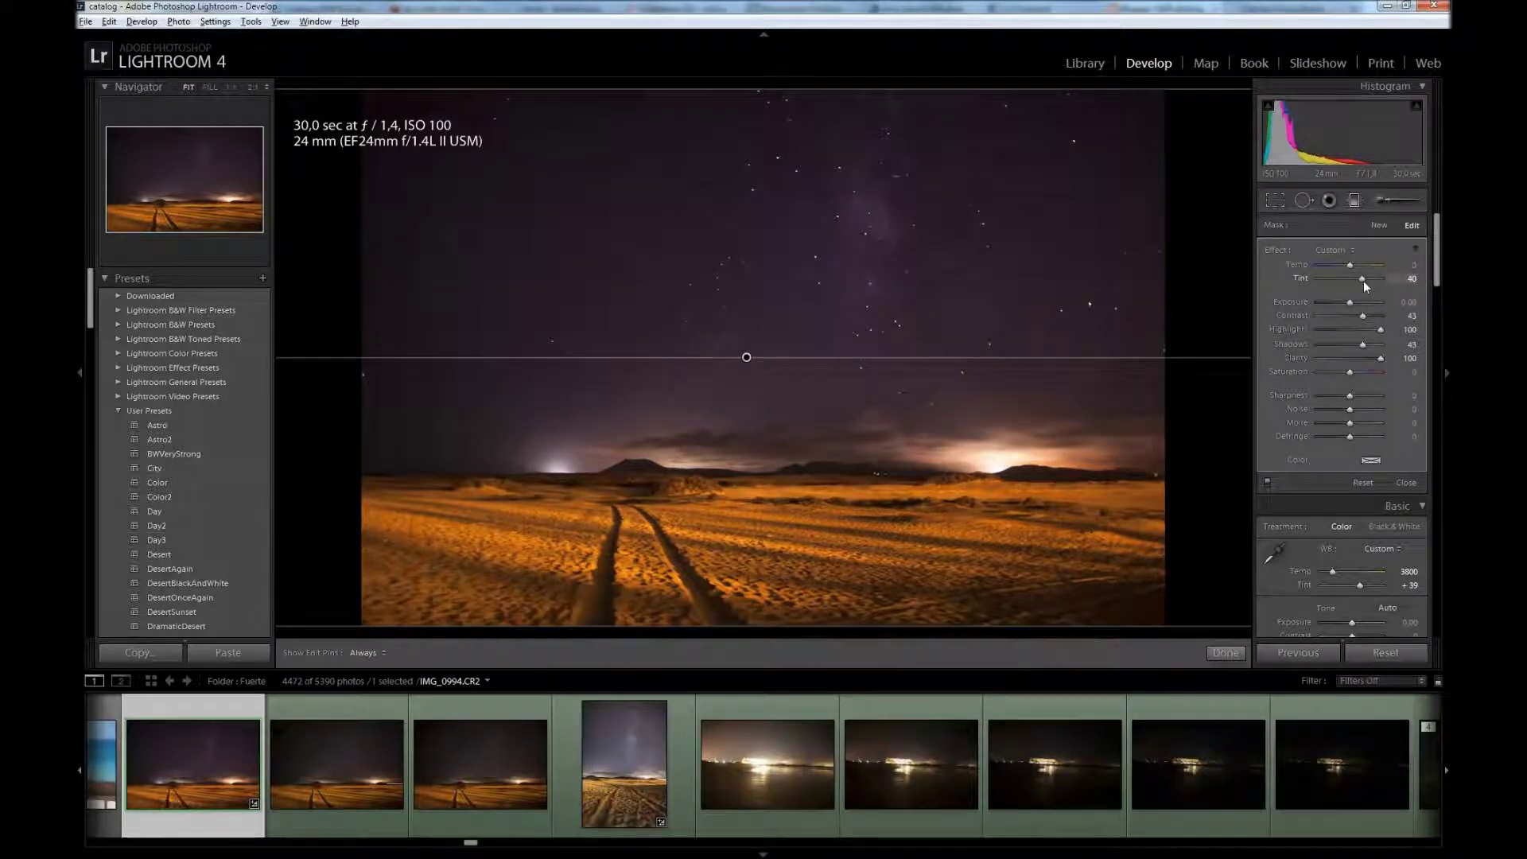
Lower the graduated filter's tint to 26 and check the sky with the filter off and on
{"action": "left_click_drag", "start_coordinate": [1360, 282], "coordinate": [1357, 282]}
{"action": "left_click", "coordinate": [1269, 489]}
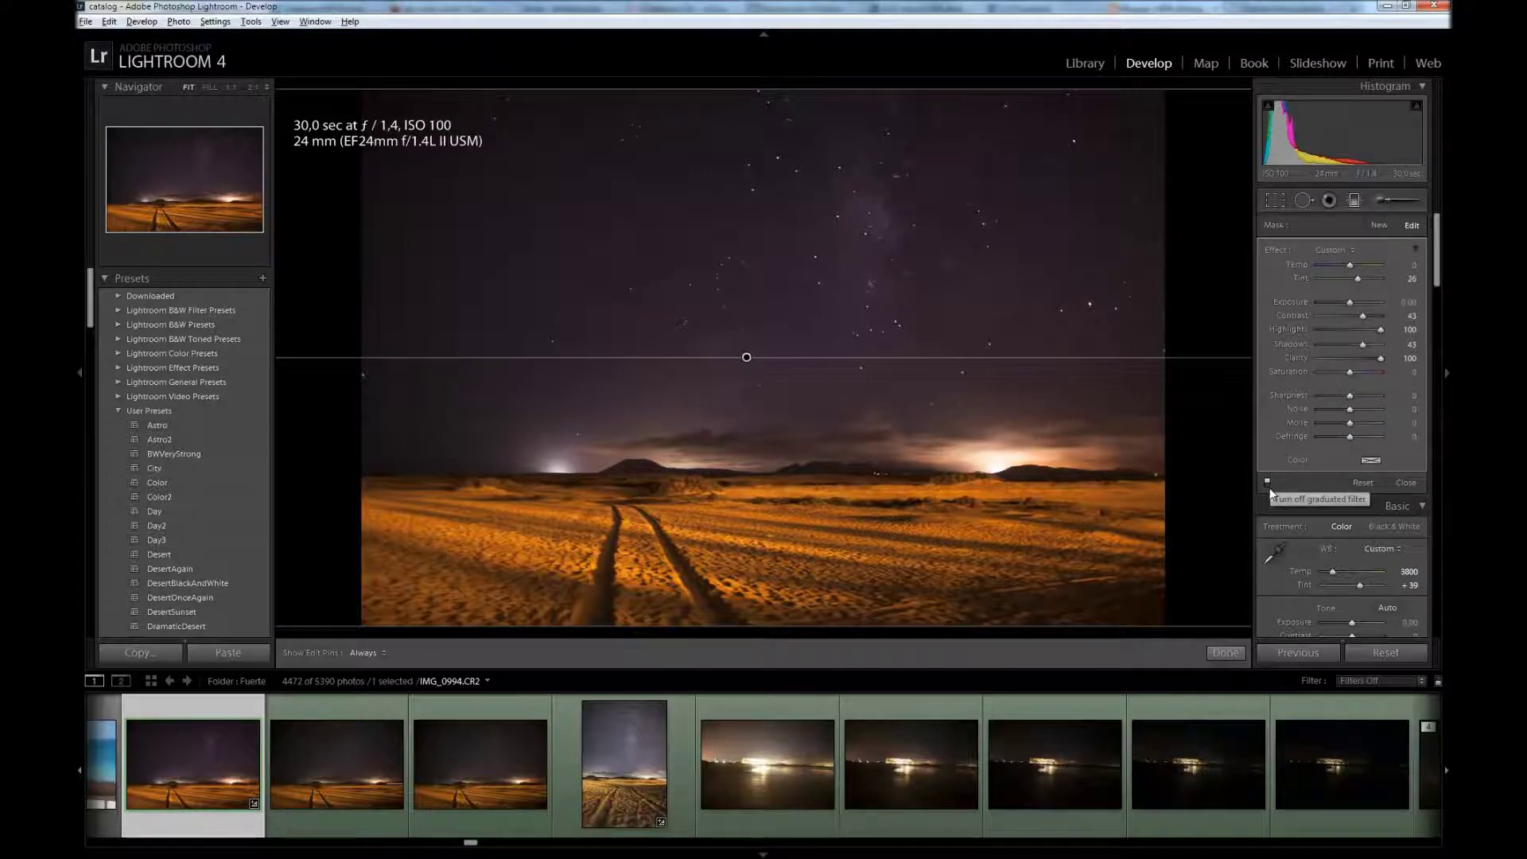
{"action": "left_click", "coordinate": [1270, 488]}
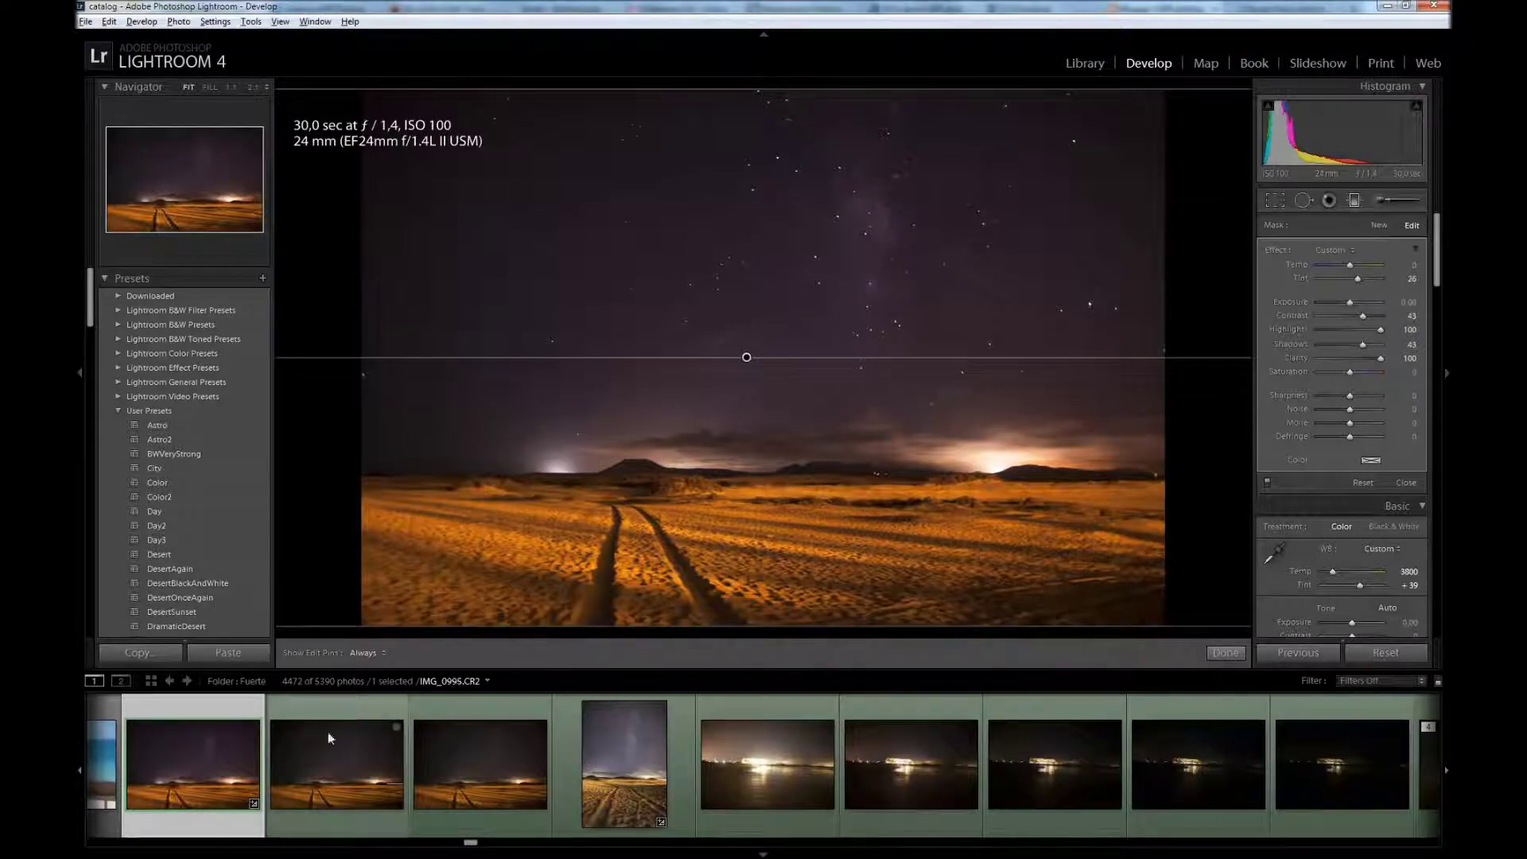
Send the edited photo IMG_0994.CR2 to Adobe Photoshop CS6 for further editing
{"action": "right_click", "coordinate": [196, 752]}
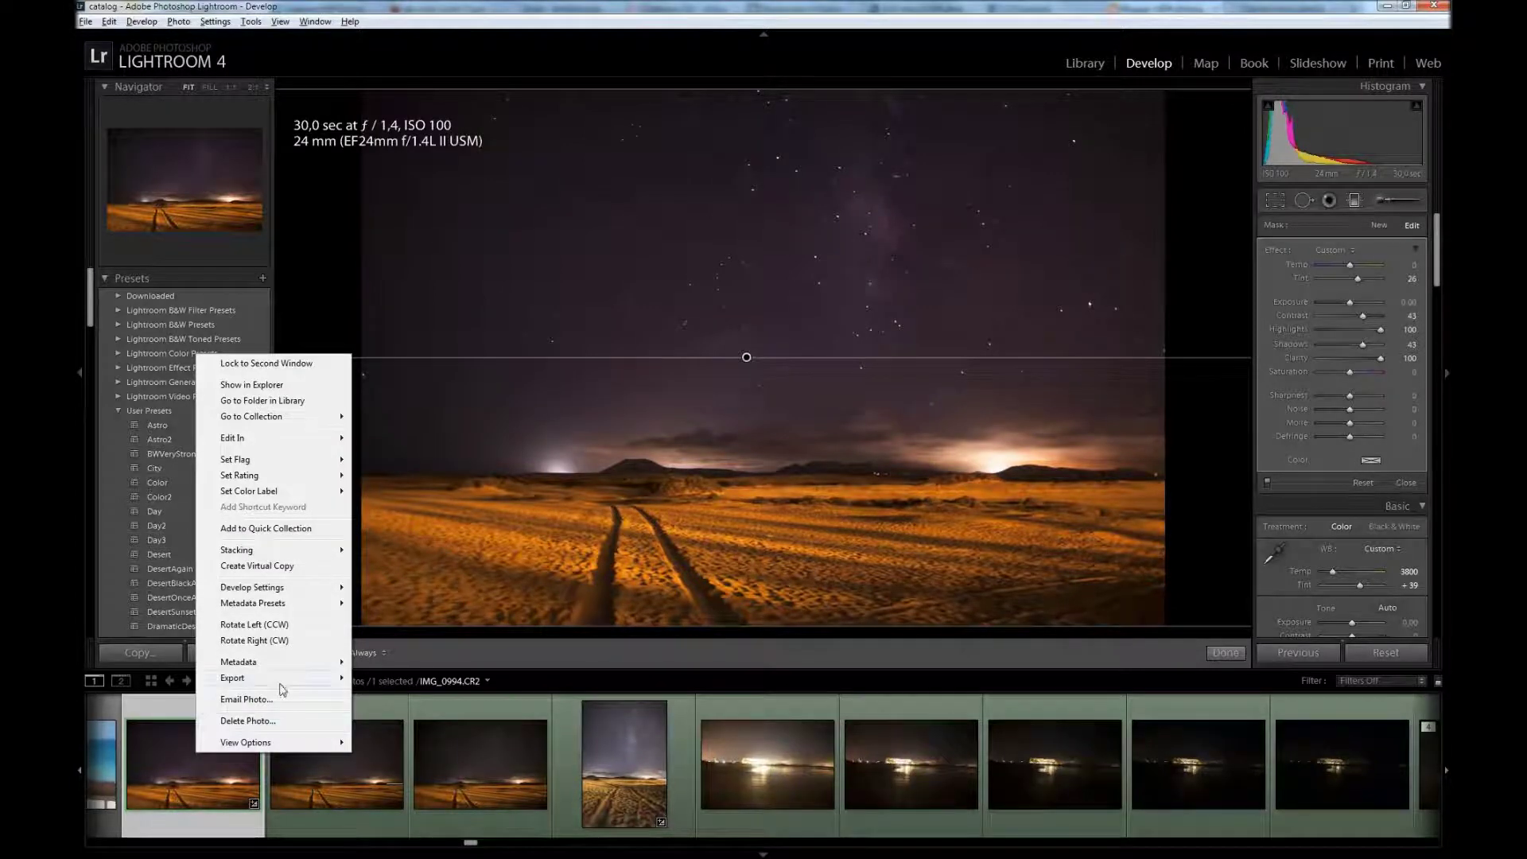
{"action": "mouse_move", "coordinate": [329, 442]}
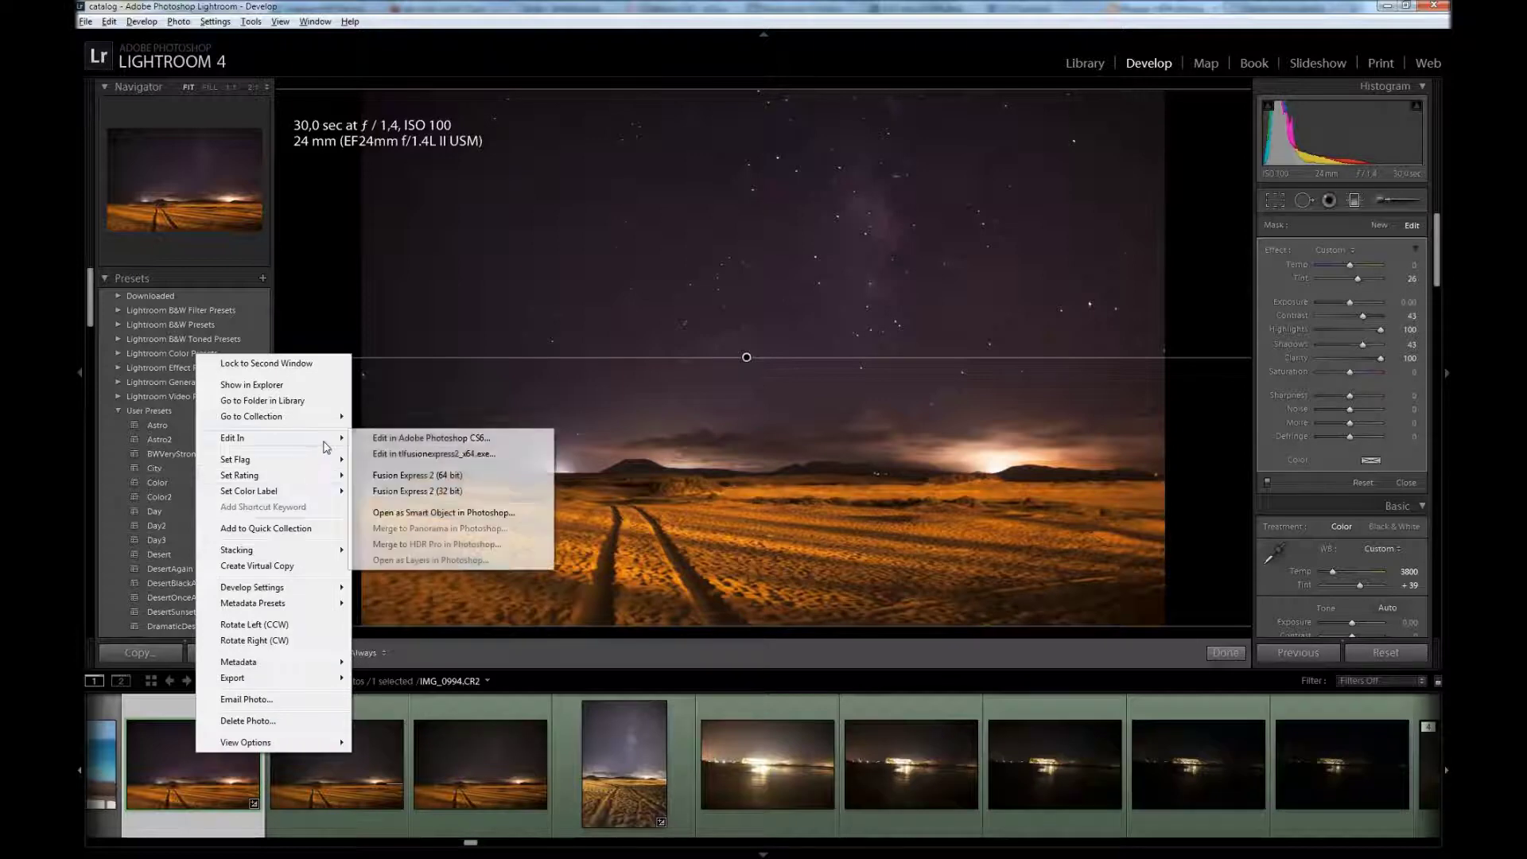
{"action": "left_click", "coordinate": [393, 442]}
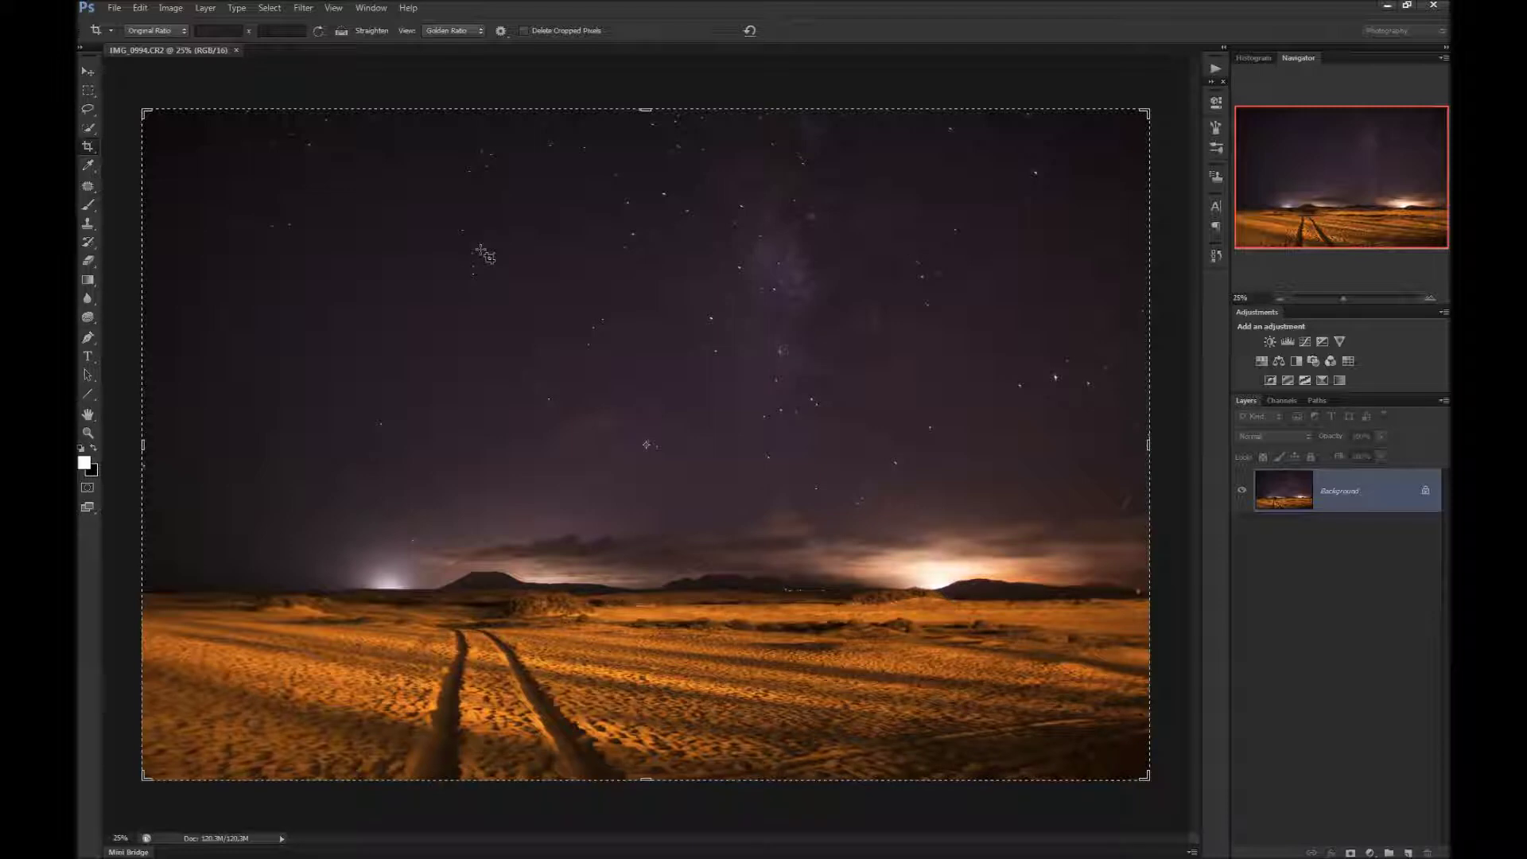
View the photo at 100% magnification to examine the stars in the sky
{"action": "left_click", "coordinate": [1253, 299]}
{"action": "key", "text": "BackSpace"}
{"action": "type", "text": "100"}
{"action": "key", "text": "Return"}
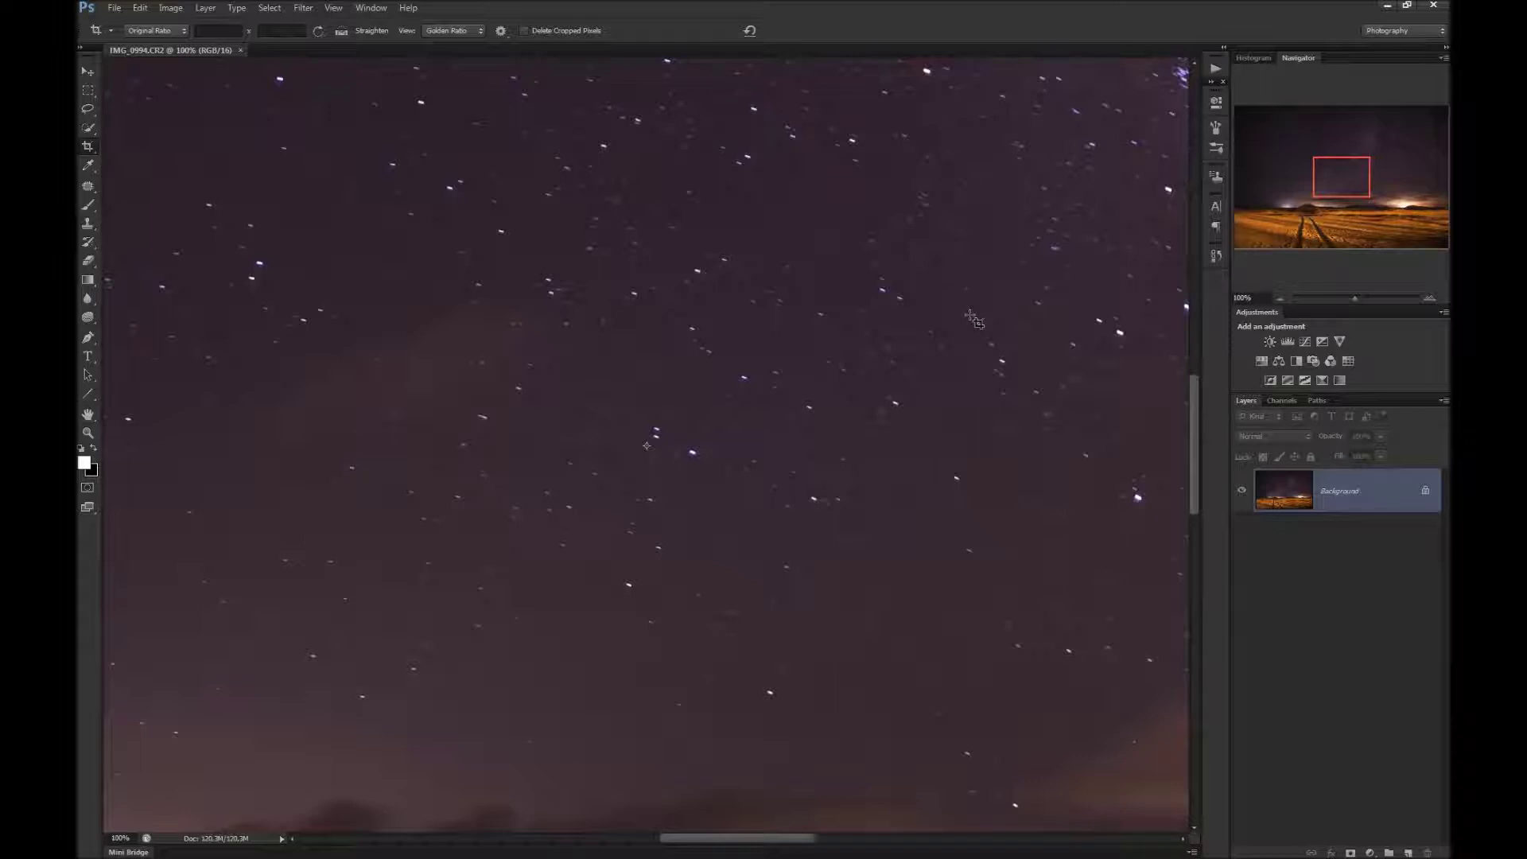
Duplicate the Background layer and name the copy Denoised
{"action": "key", "text": "ctrl"}
{"action": "left_click", "coordinate": [195, 9]}
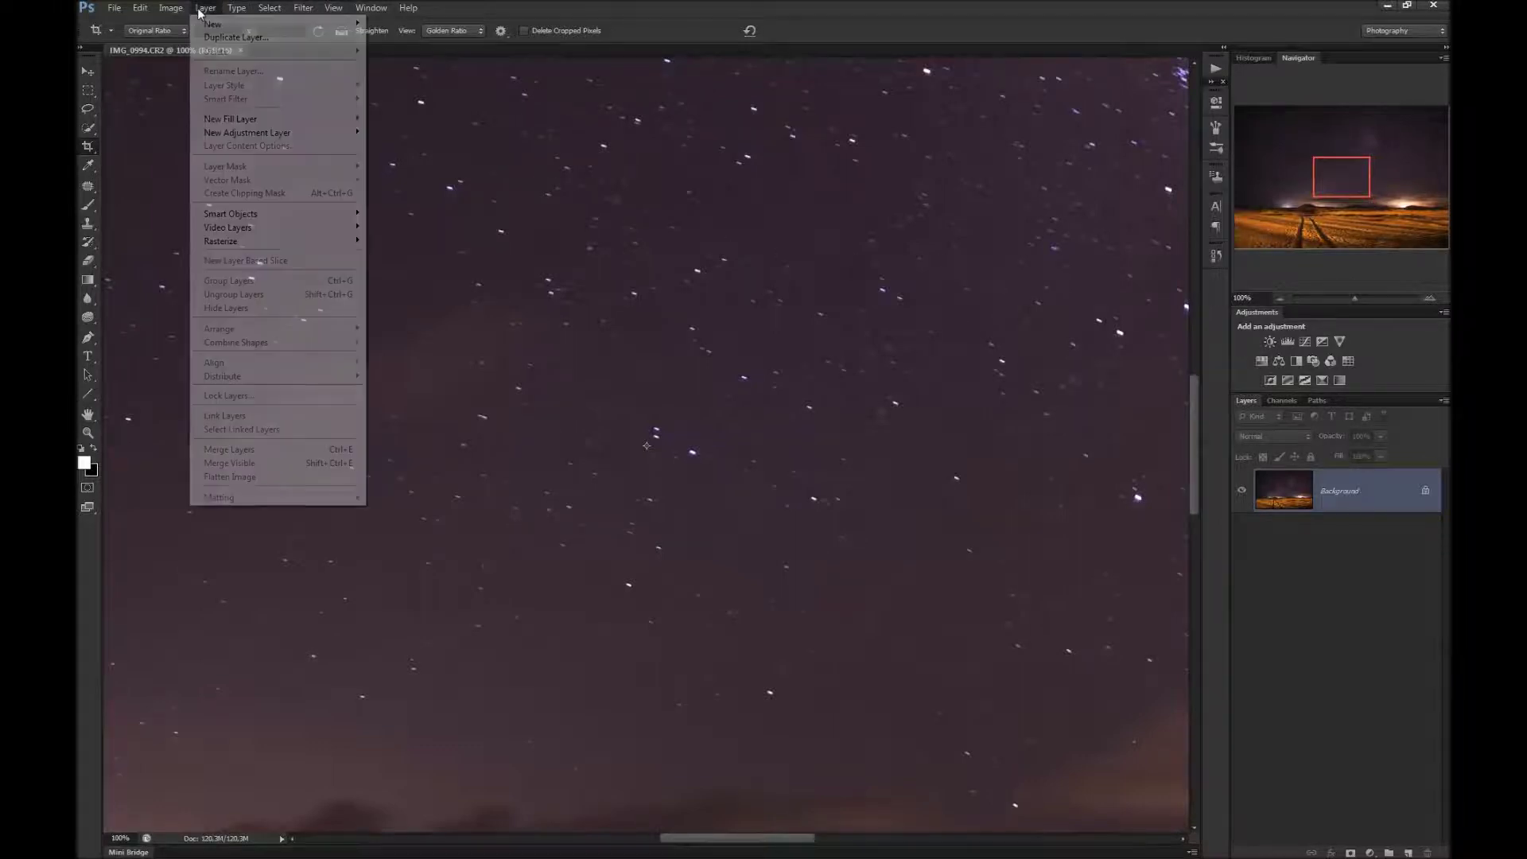
{"action": "left_click", "coordinate": [235, 39]}
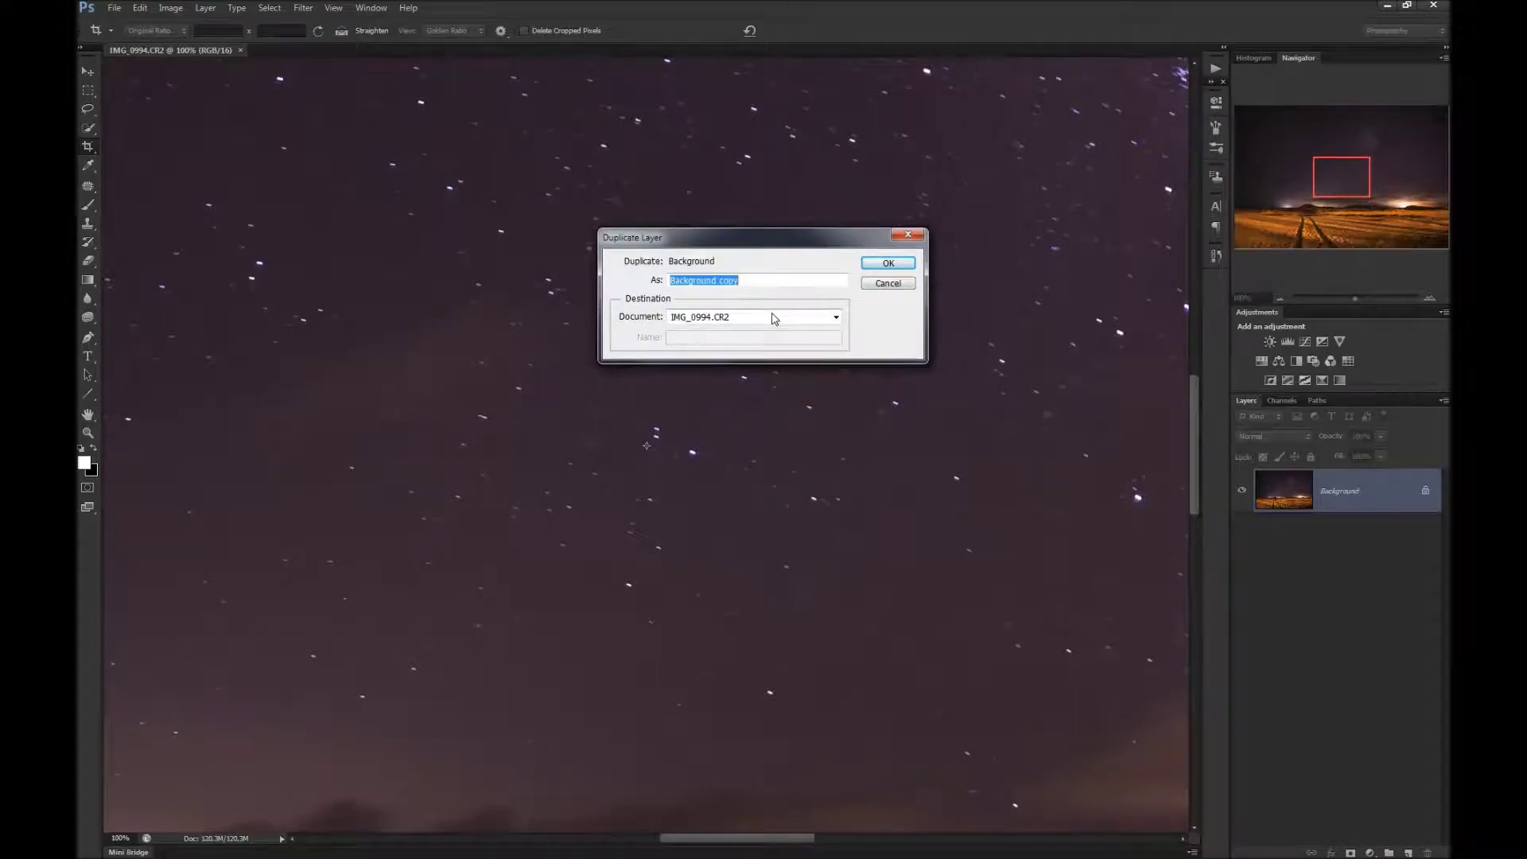
{"action": "type", "text": "Denoised"}
{"action": "key", "text": "Return"}
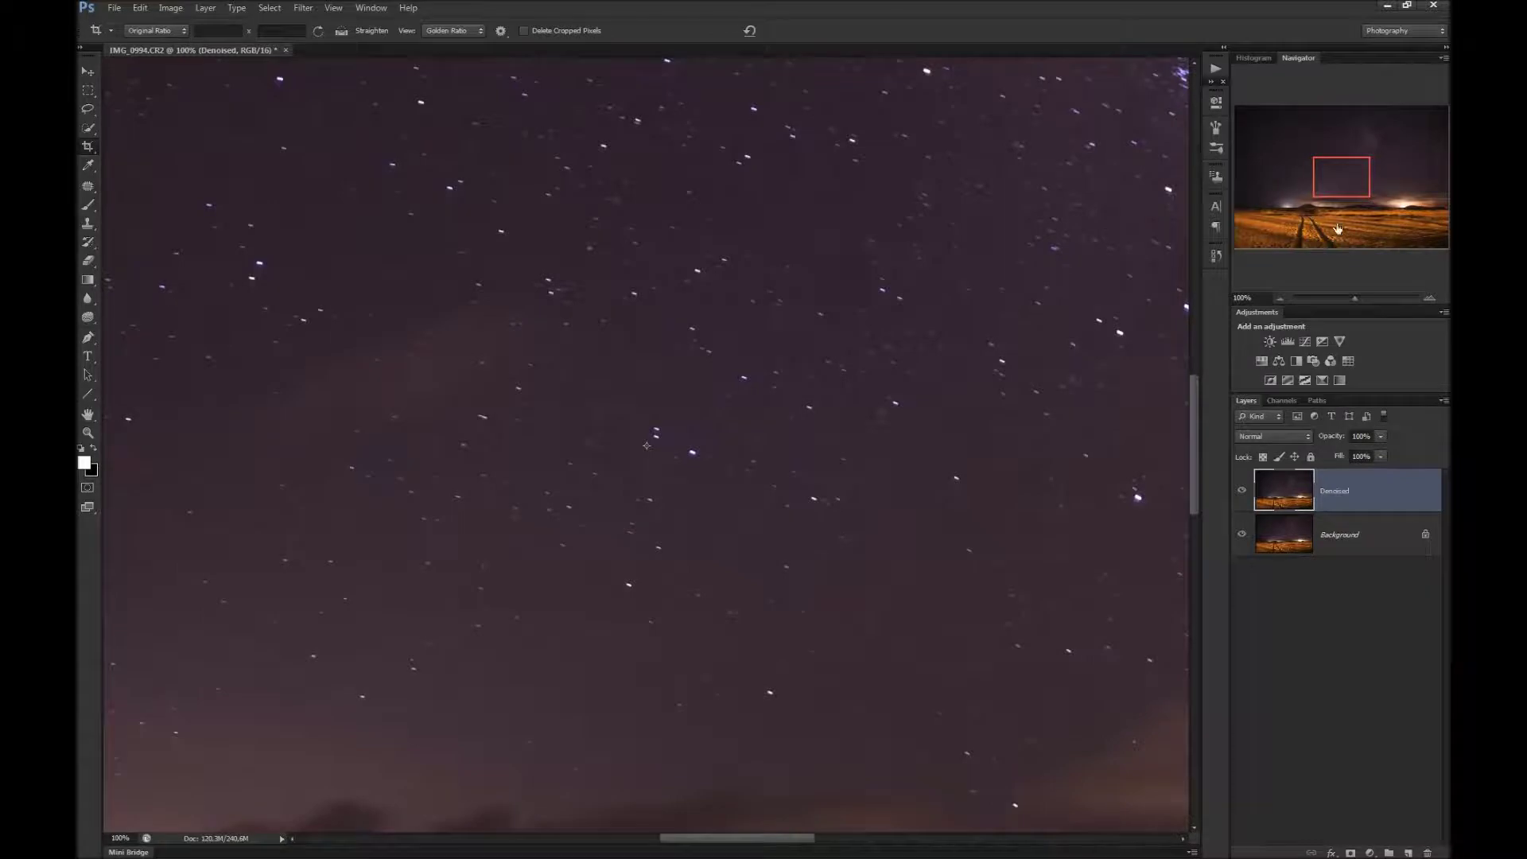
Start the Topaz DeNoise 5 filter on the Denoised layer
{"action": "mouse_move", "coordinate": [1333, 189]}
{"action": "left_mouse_down"}
{"action": "mouse_move", "coordinate": [1327, 229]}
{"action": "mouse_move", "coordinate": [1327, 202]}
{"action": "left_mouse_up"}
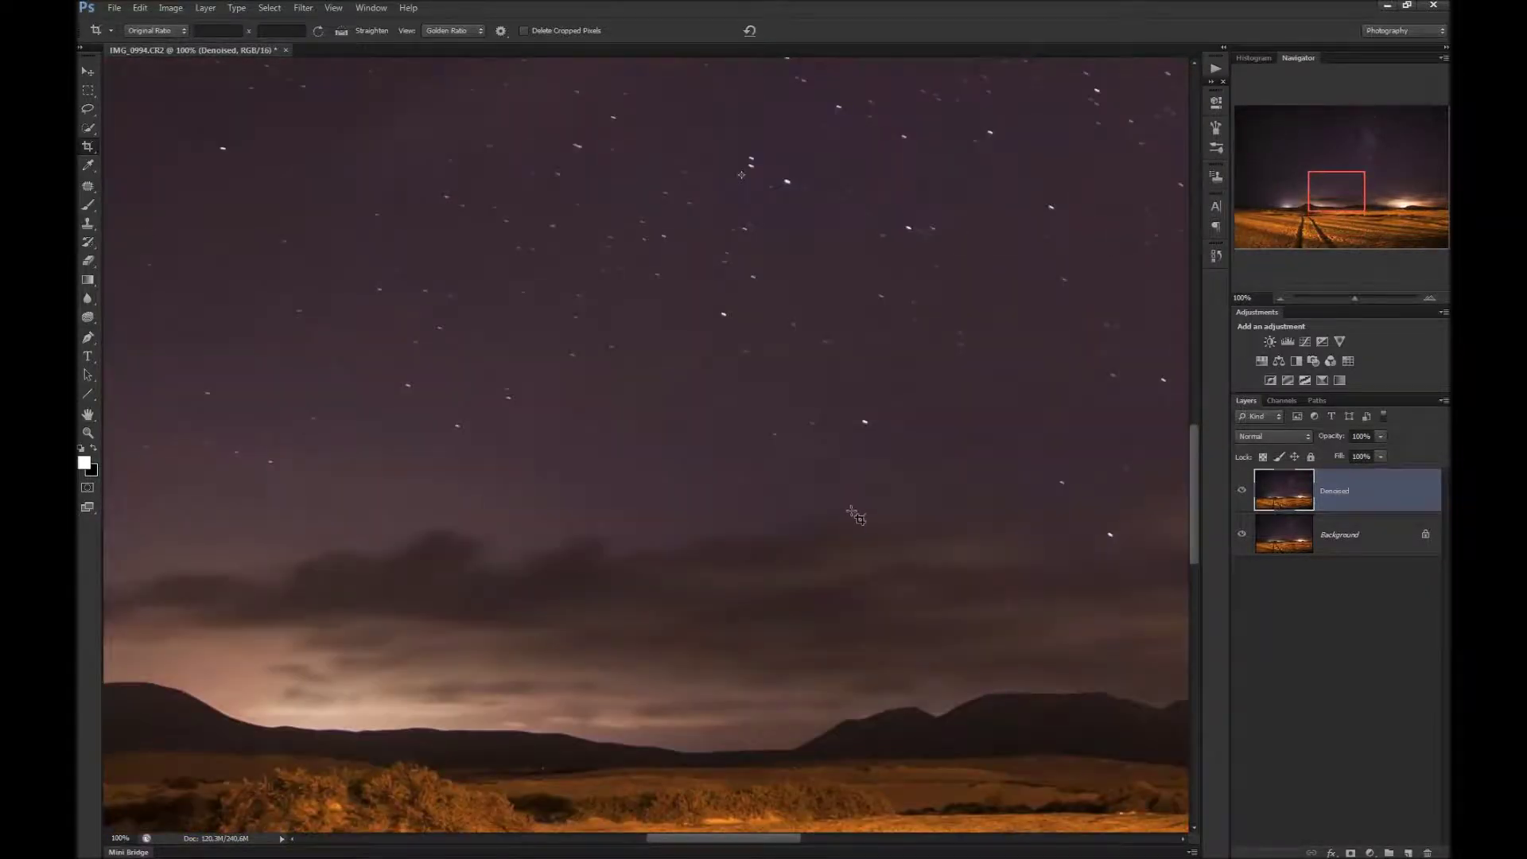
{"action": "scroll", "coordinate": [827, 516], "scroll_direction": "down", "scroll_amount": 5}
{"action": "scroll", "coordinate": [827, 515], "scroll_direction": "down", "scroll_amount": 3}
{"action": "scroll", "coordinate": [827, 516], "scroll_direction": "up", "scroll_amount": 2}
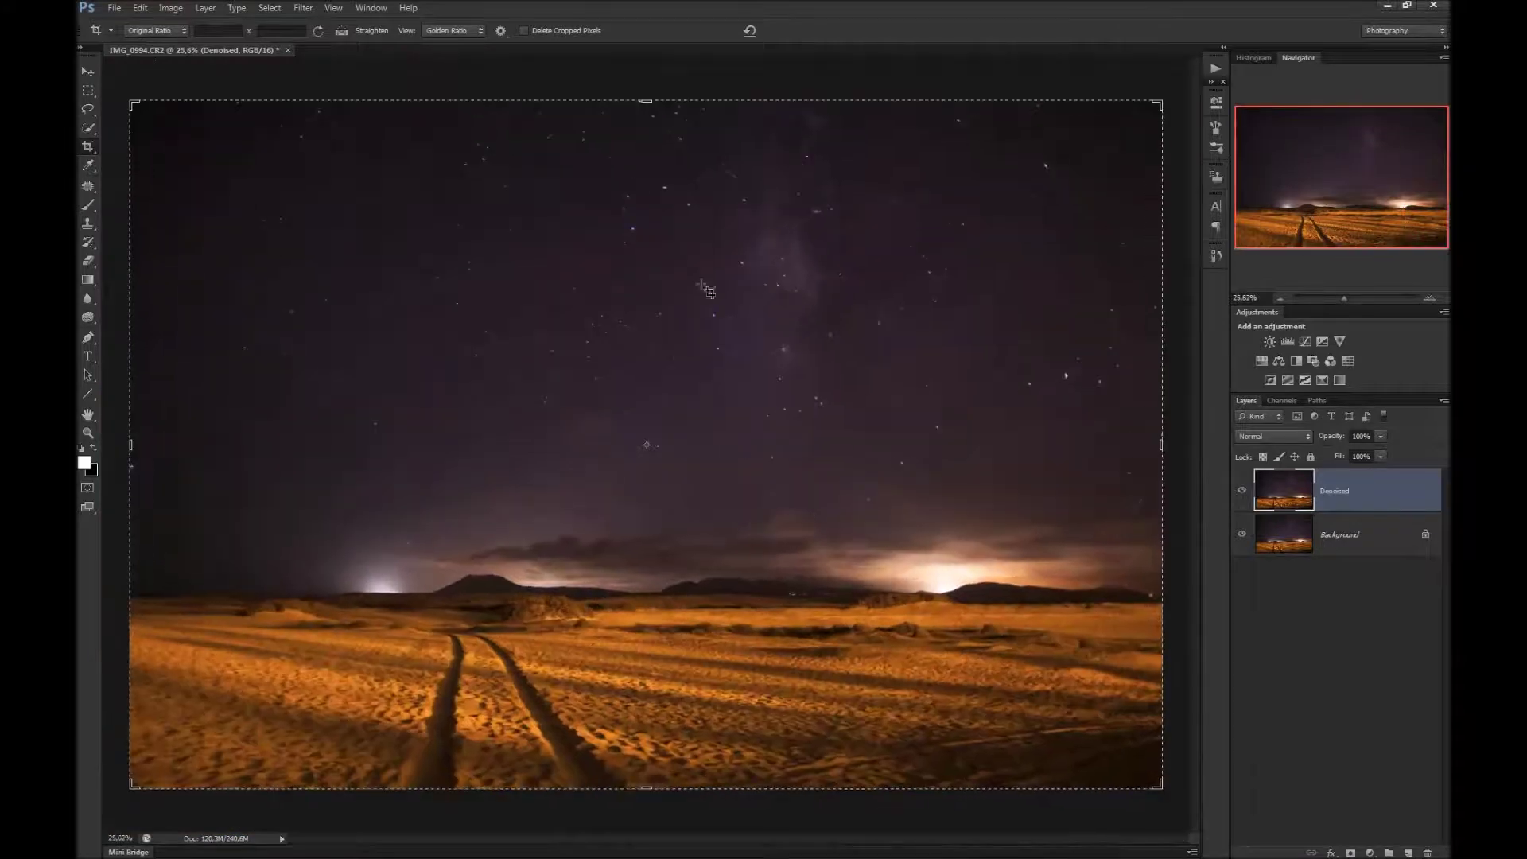
{"action": "left_click", "coordinate": [303, 7]}
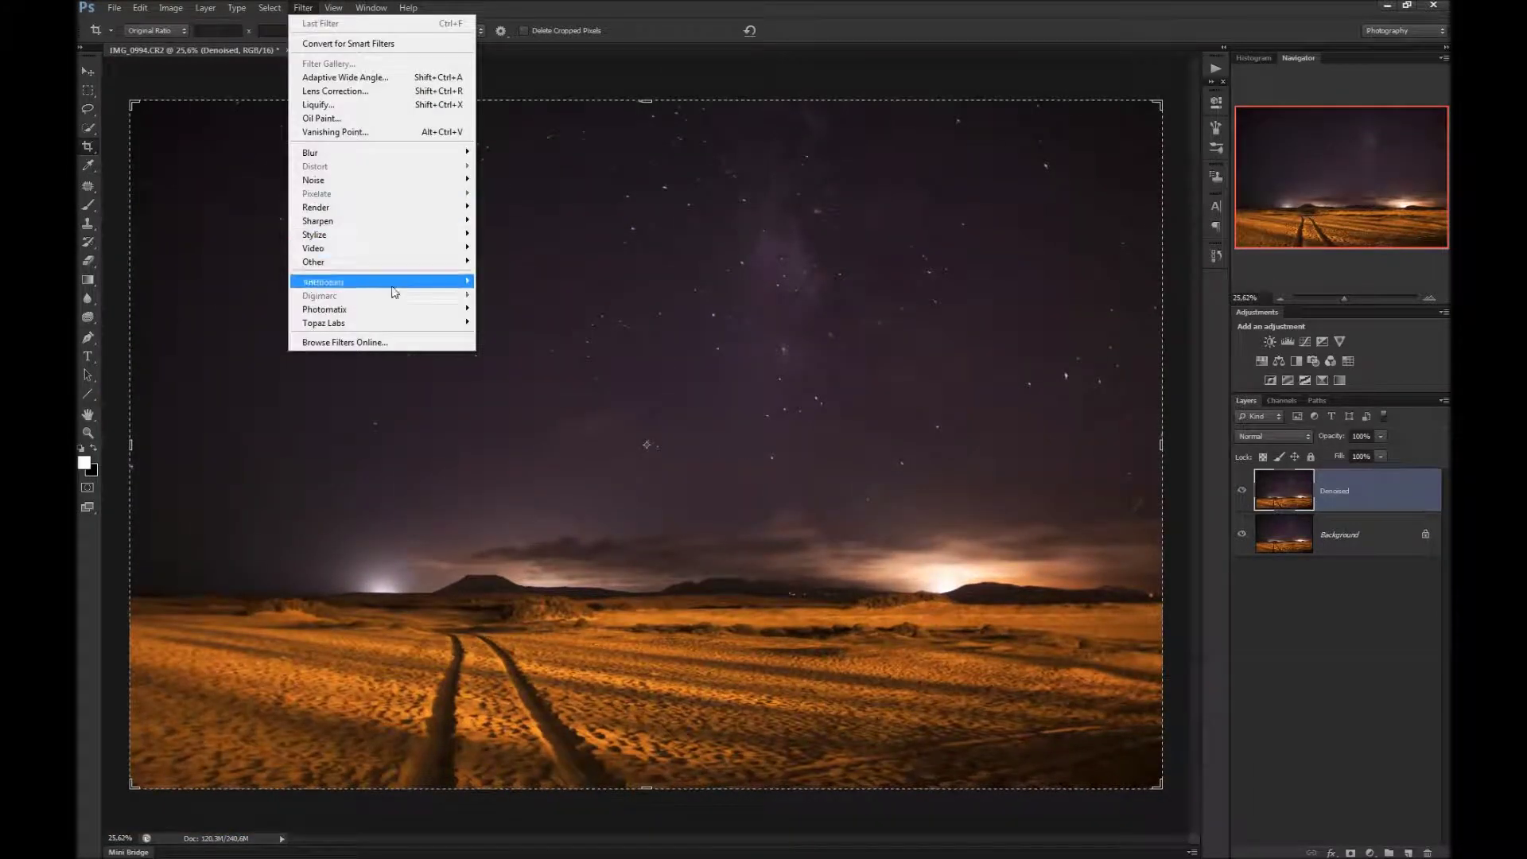
{"action": "mouse_move", "coordinate": [419, 325]}
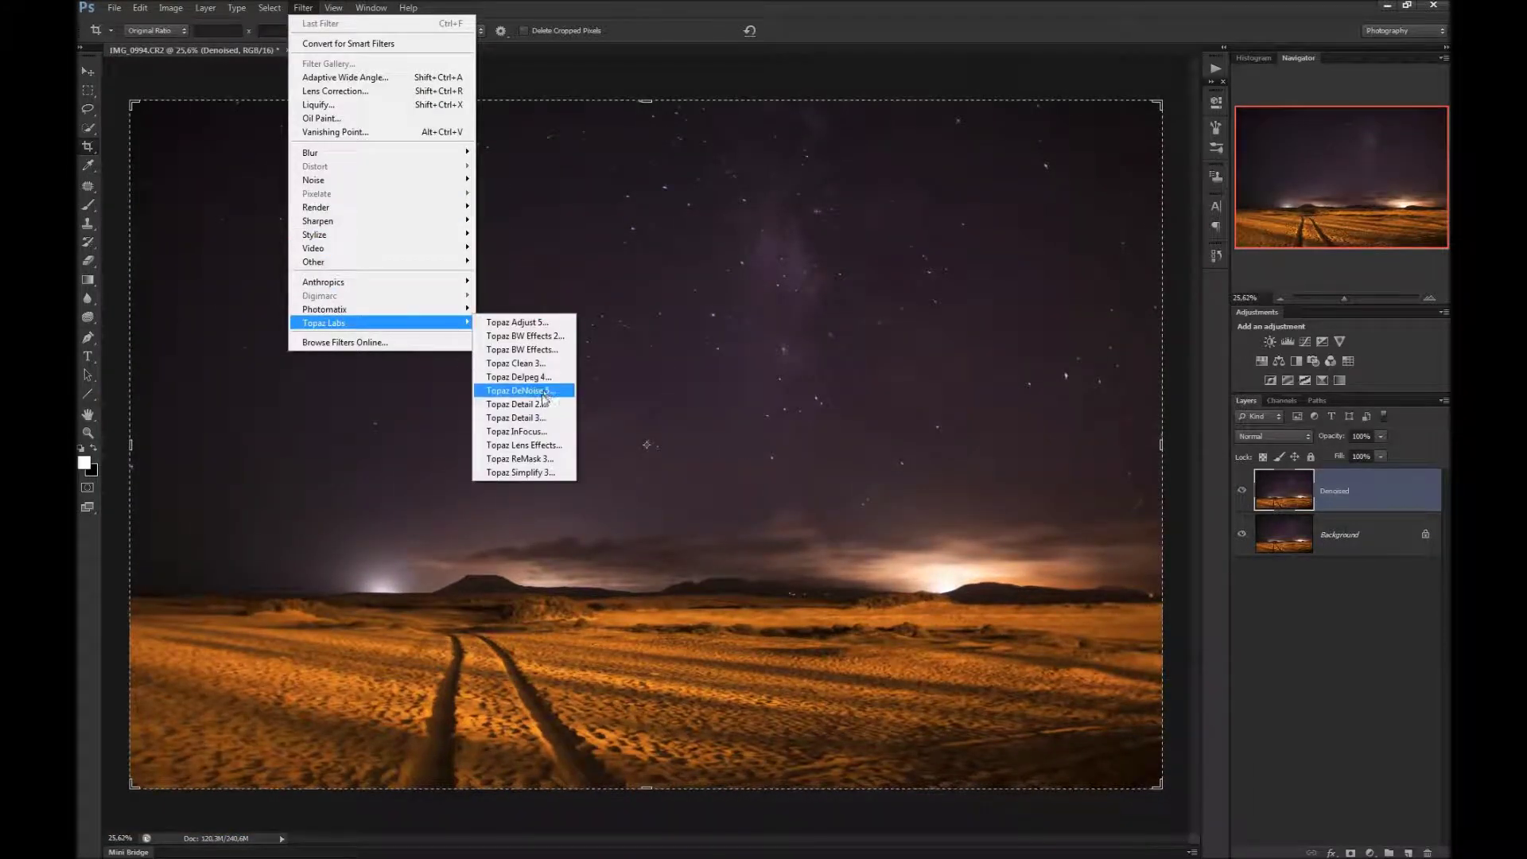
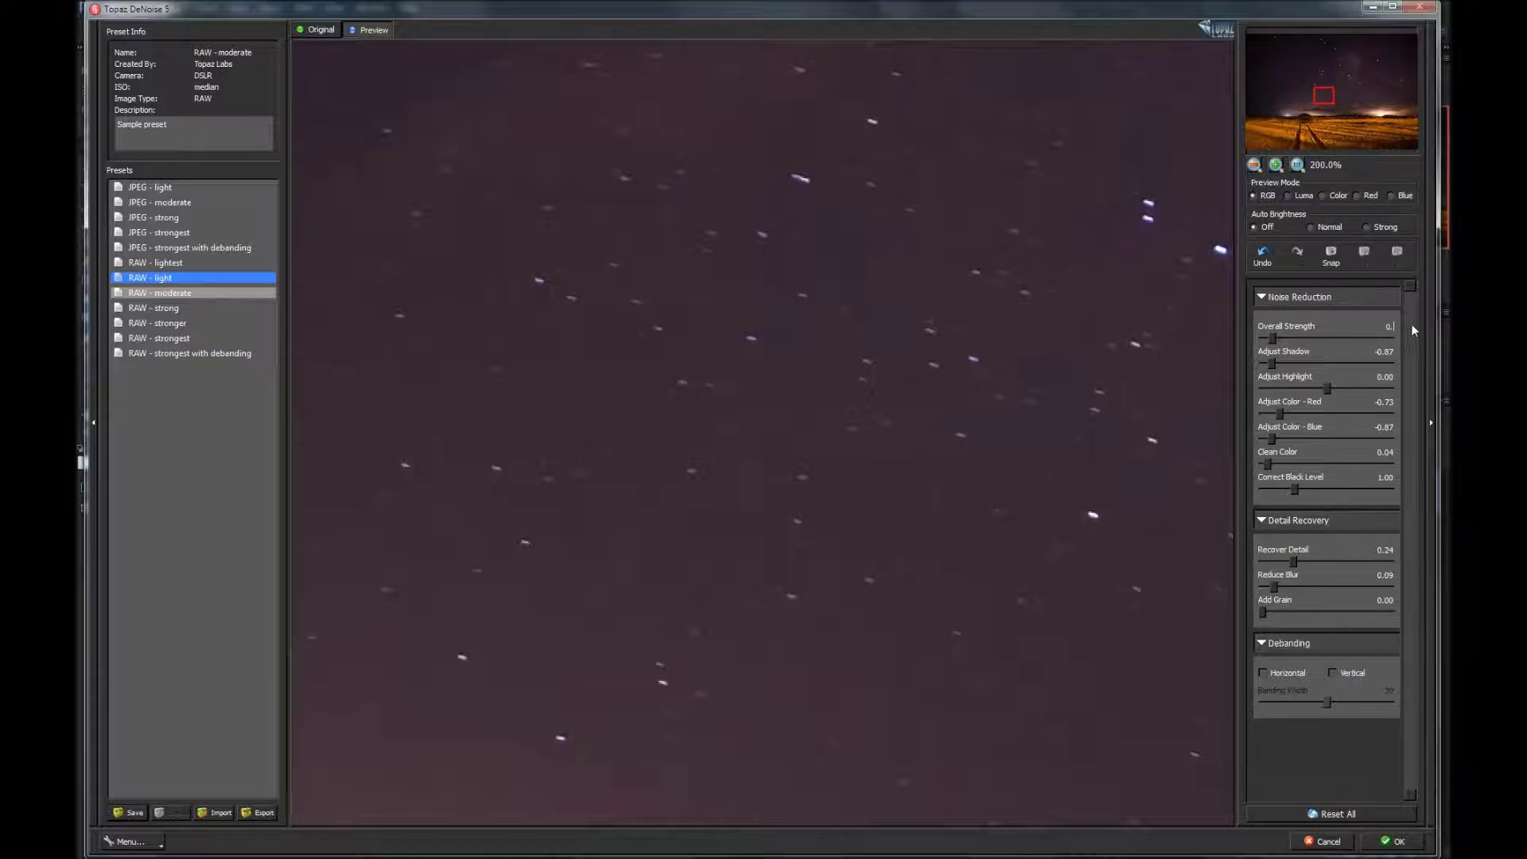
Set the noise reduction's overall strength to 0.15, judging the sky in the Luma preview with strong auto brightness
{"action": "type", "text": "11"}
{"action": "type", "text": "3"}
{"action": "left_click", "coordinate": [1290, 197]}
{"action": "left_click", "coordinate": [1366, 226]}
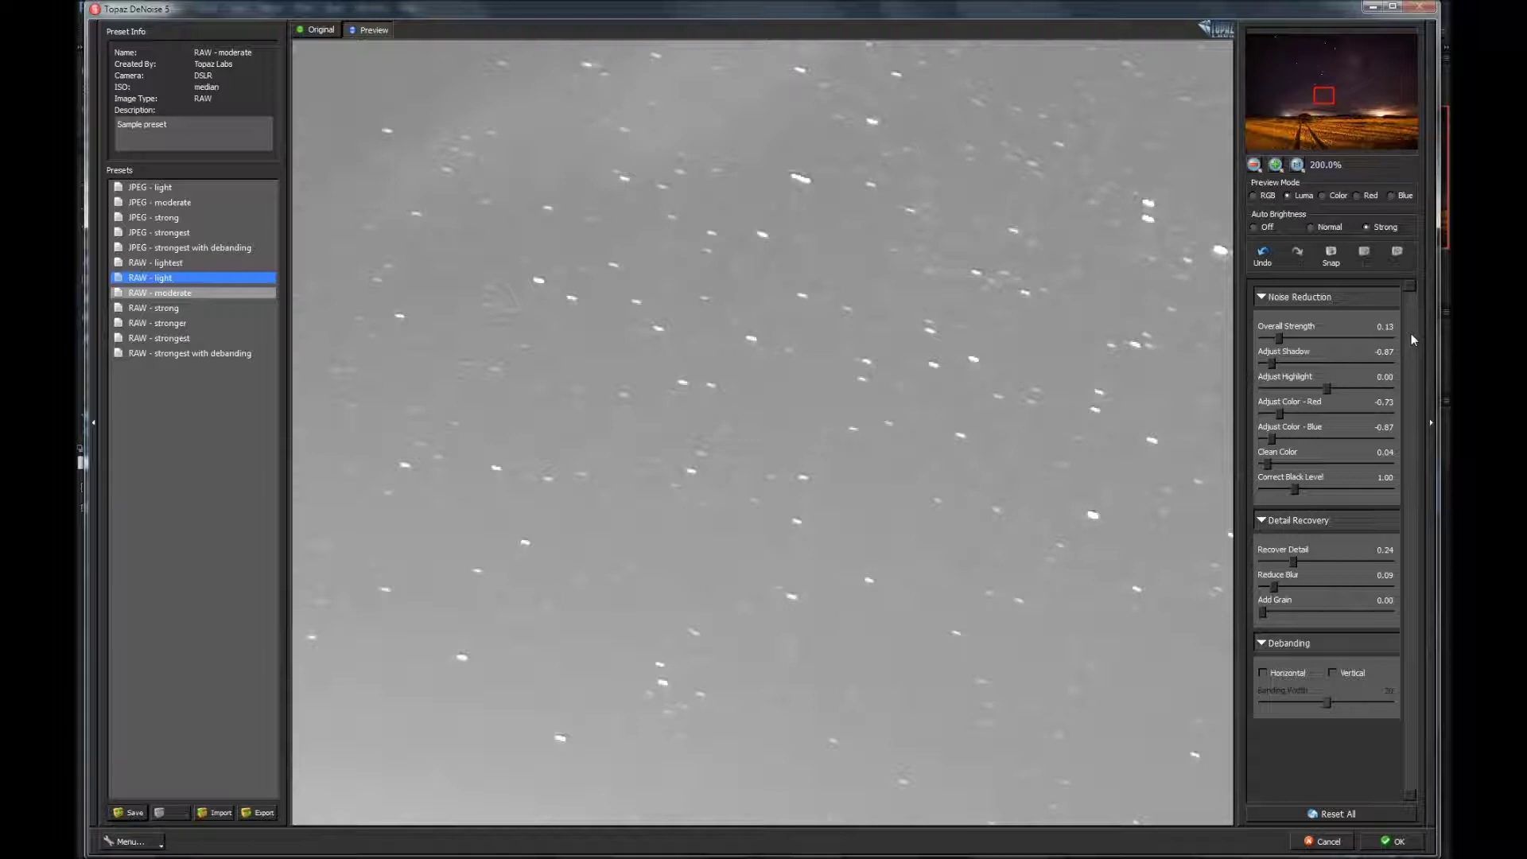
{"action": "type", "text": "4"}
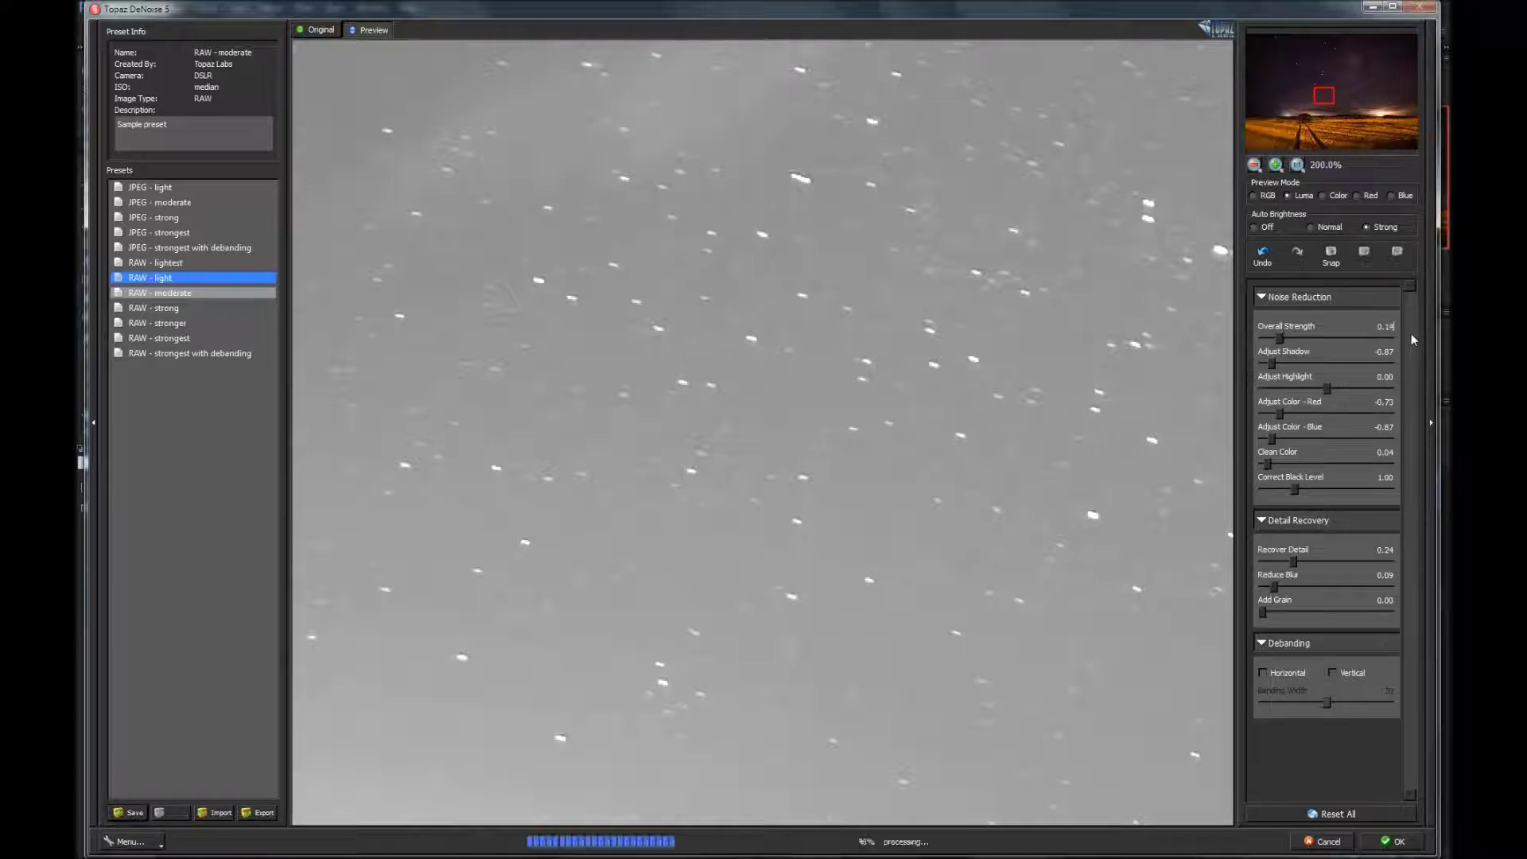
{"action": "type", "text": "5"}
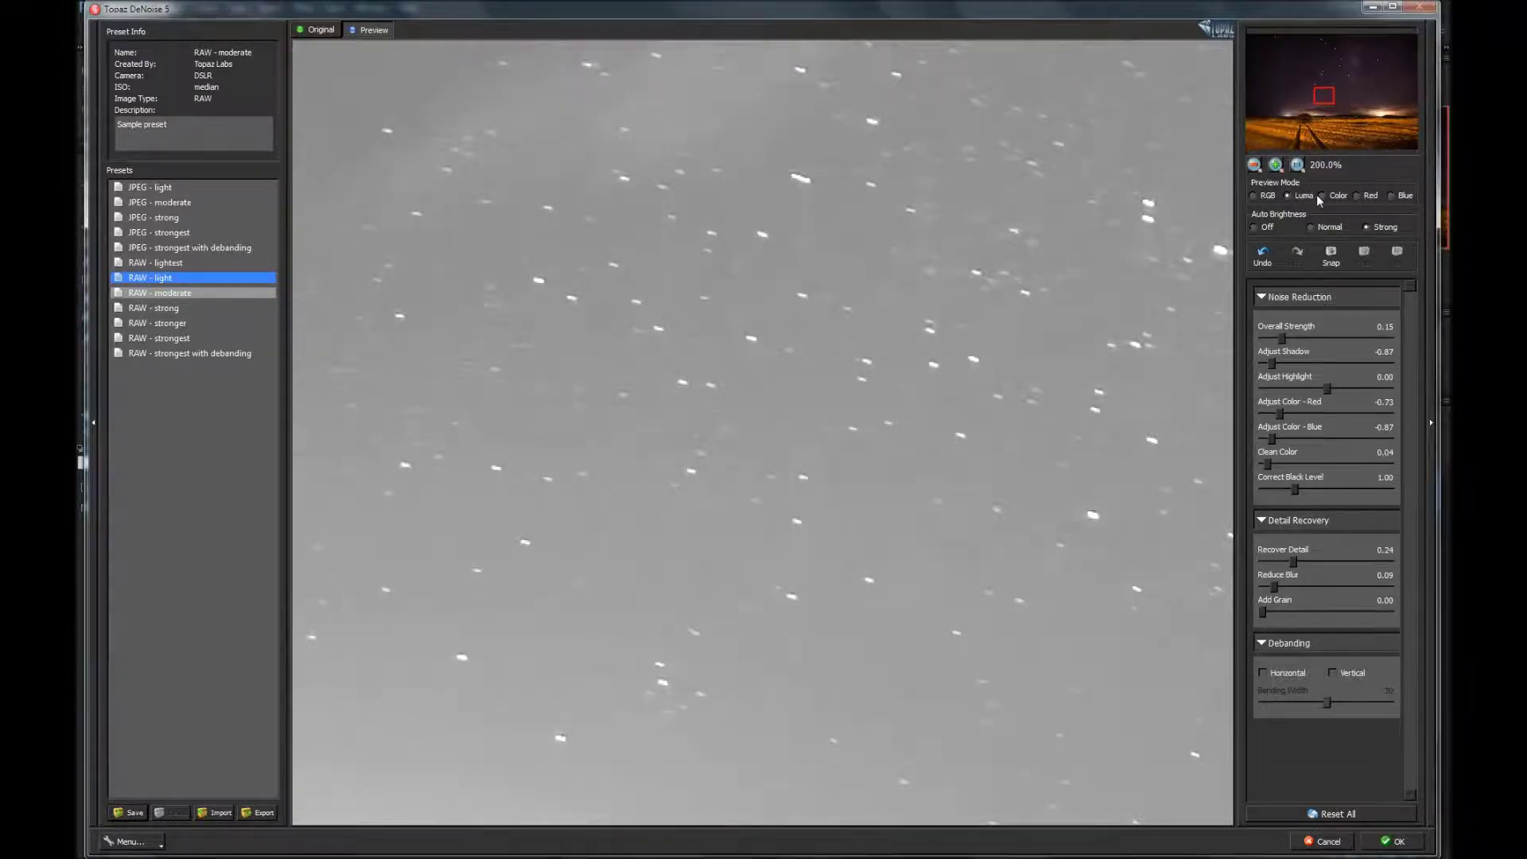
Check the desert ground in the RGB preview and apply the noise reduction
{"action": "left_click", "coordinate": [1253, 195]}
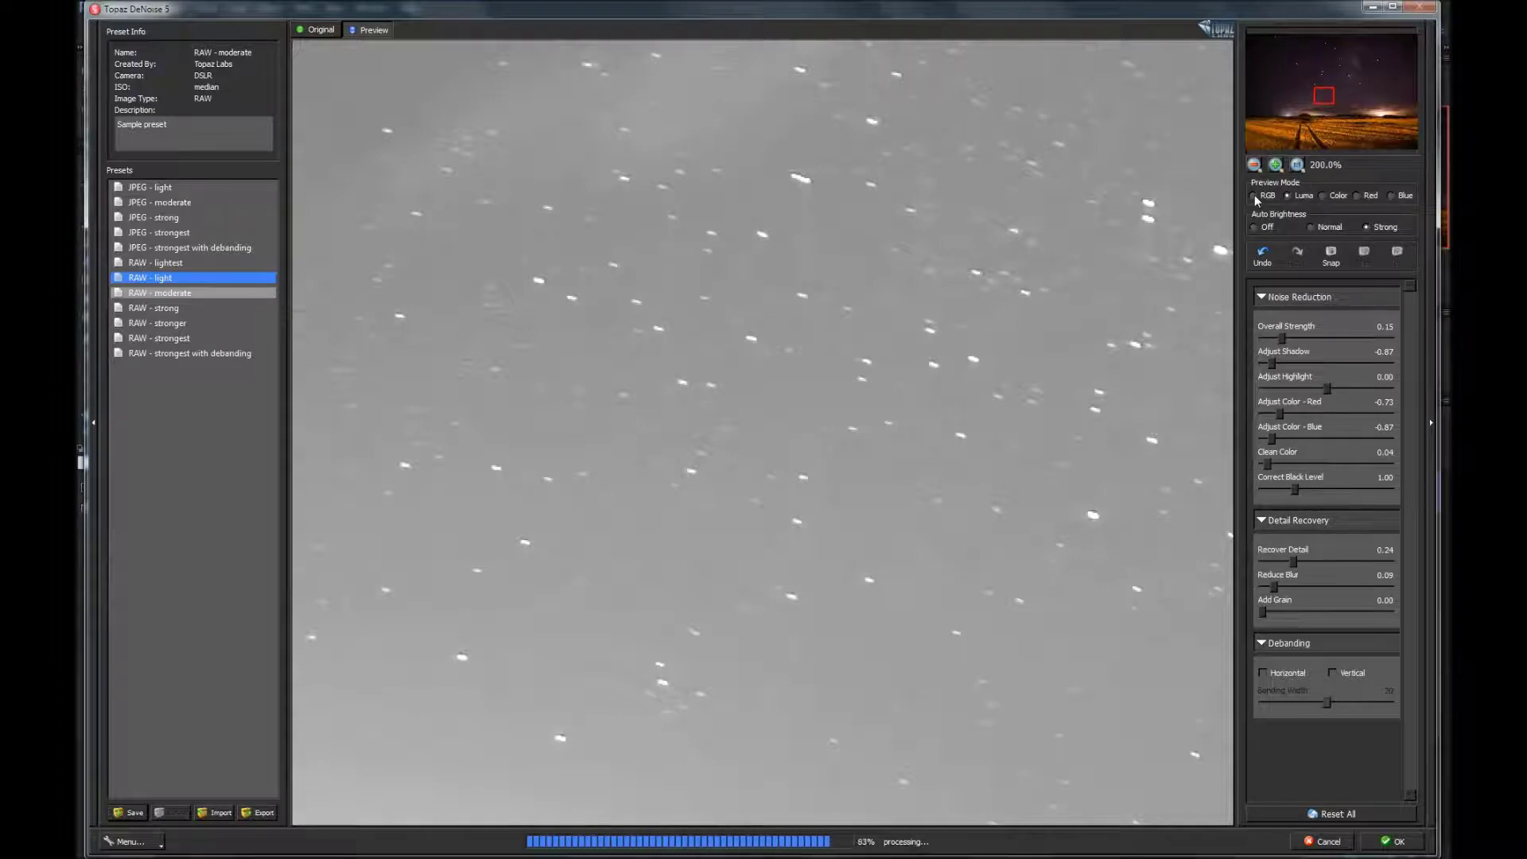
{"action": "left_click_drag", "start_coordinate": [1316, 108], "coordinate": [1312, 135]}
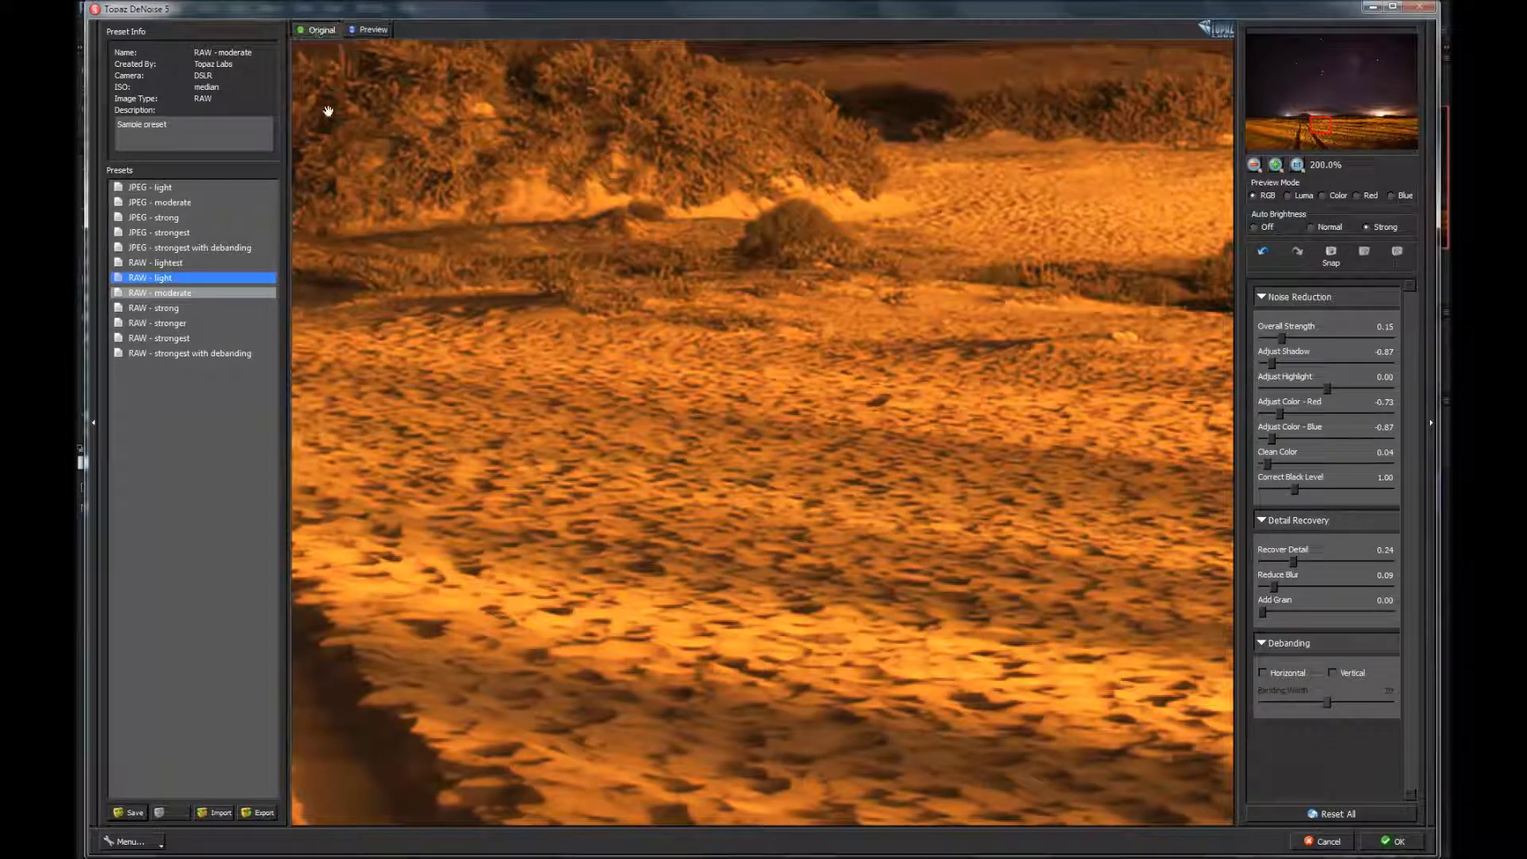
{"action": "mouse_move", "coordinate": [1319, 132]}
{"action": "left_mouse_down"}
{"action": "mouse_move", "coordinate": [1304, 137]}
{"action": "mouse_move", "coordinate": [1333, 130]}
{"action": "left_mouse_up"}
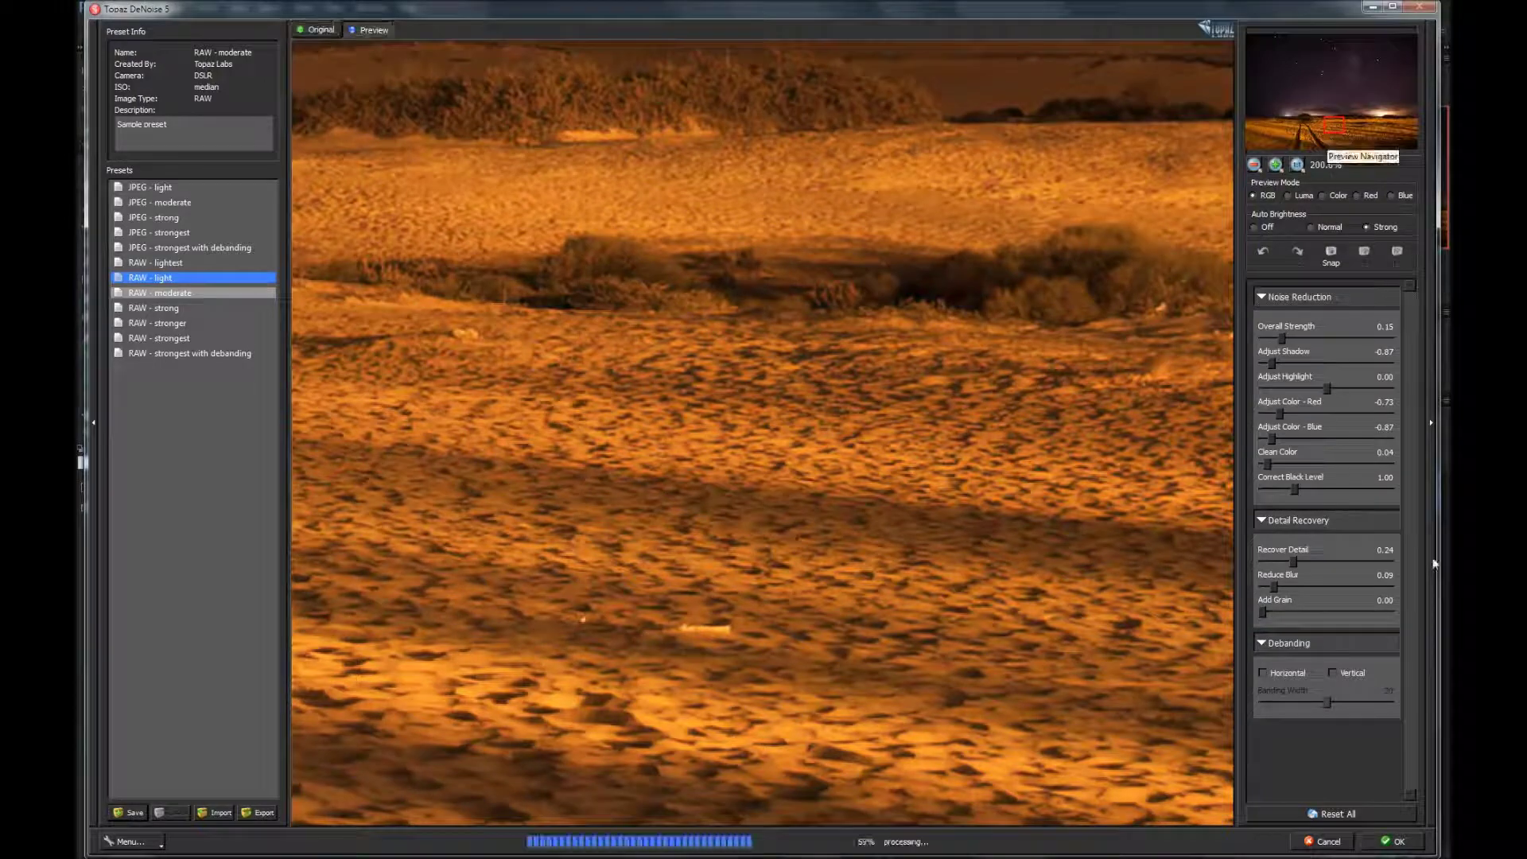
{"action": "left_click", "coordinate": [1396, 841]}
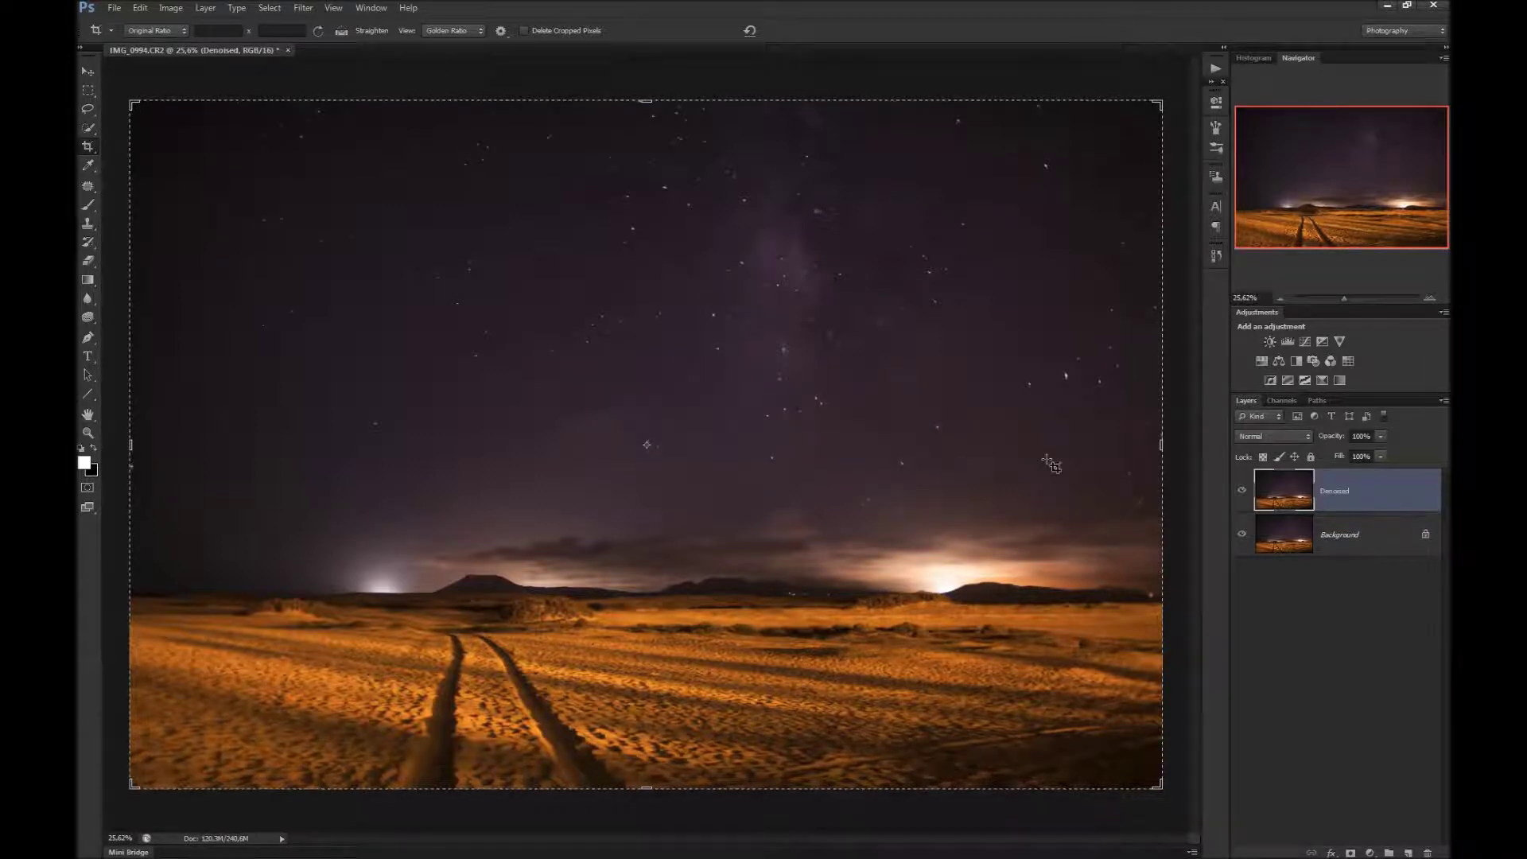
Duplicate the Denoised layer and rename the copy Adjusted
{"action": "left_click", "coordinate": [303, 9]}
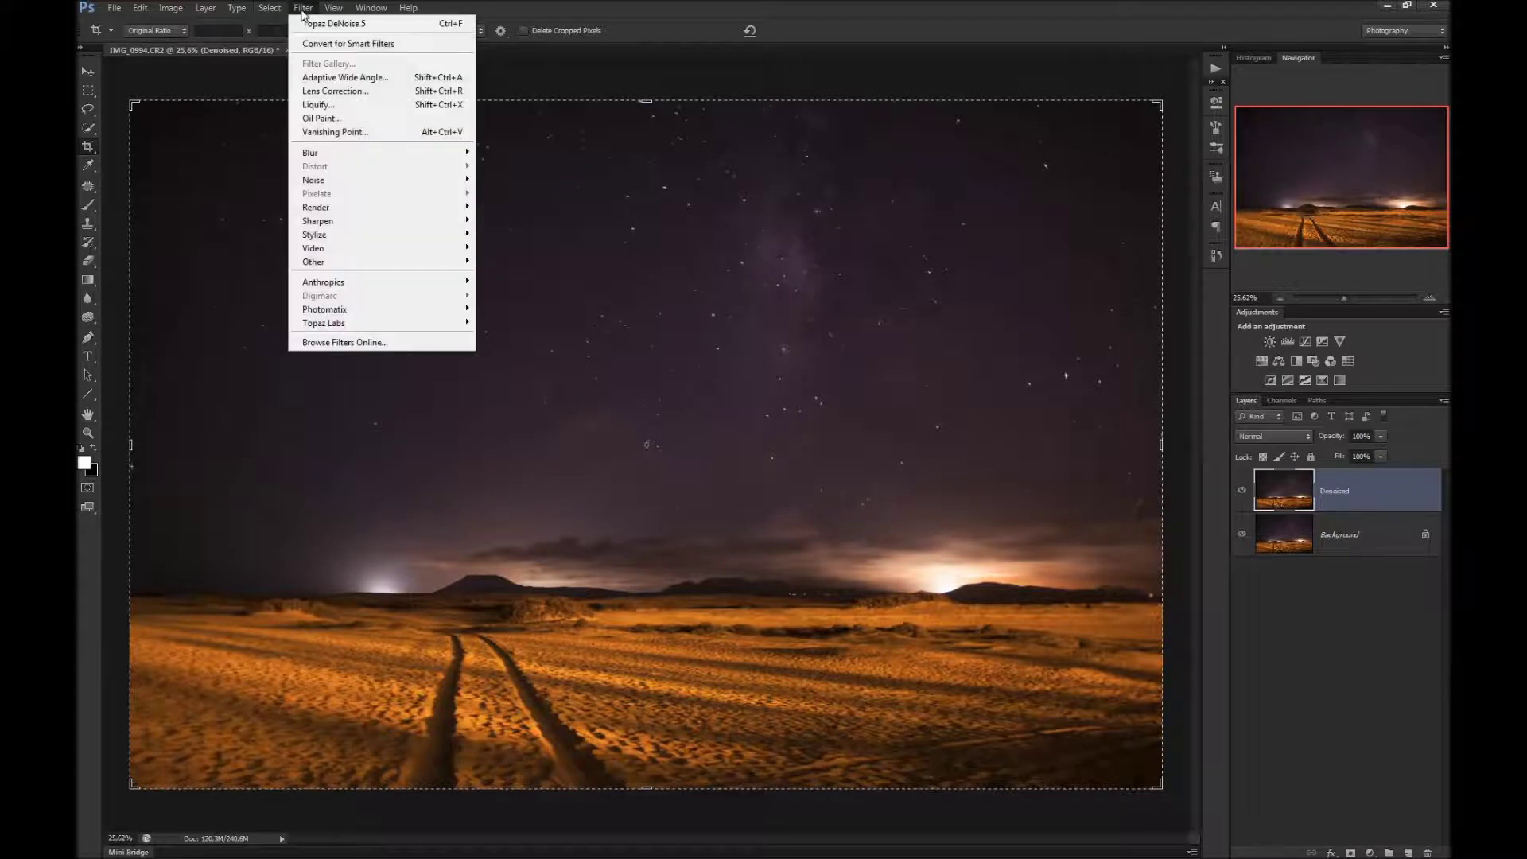
{"action": "left_click", "coordinate": [742, 74]}
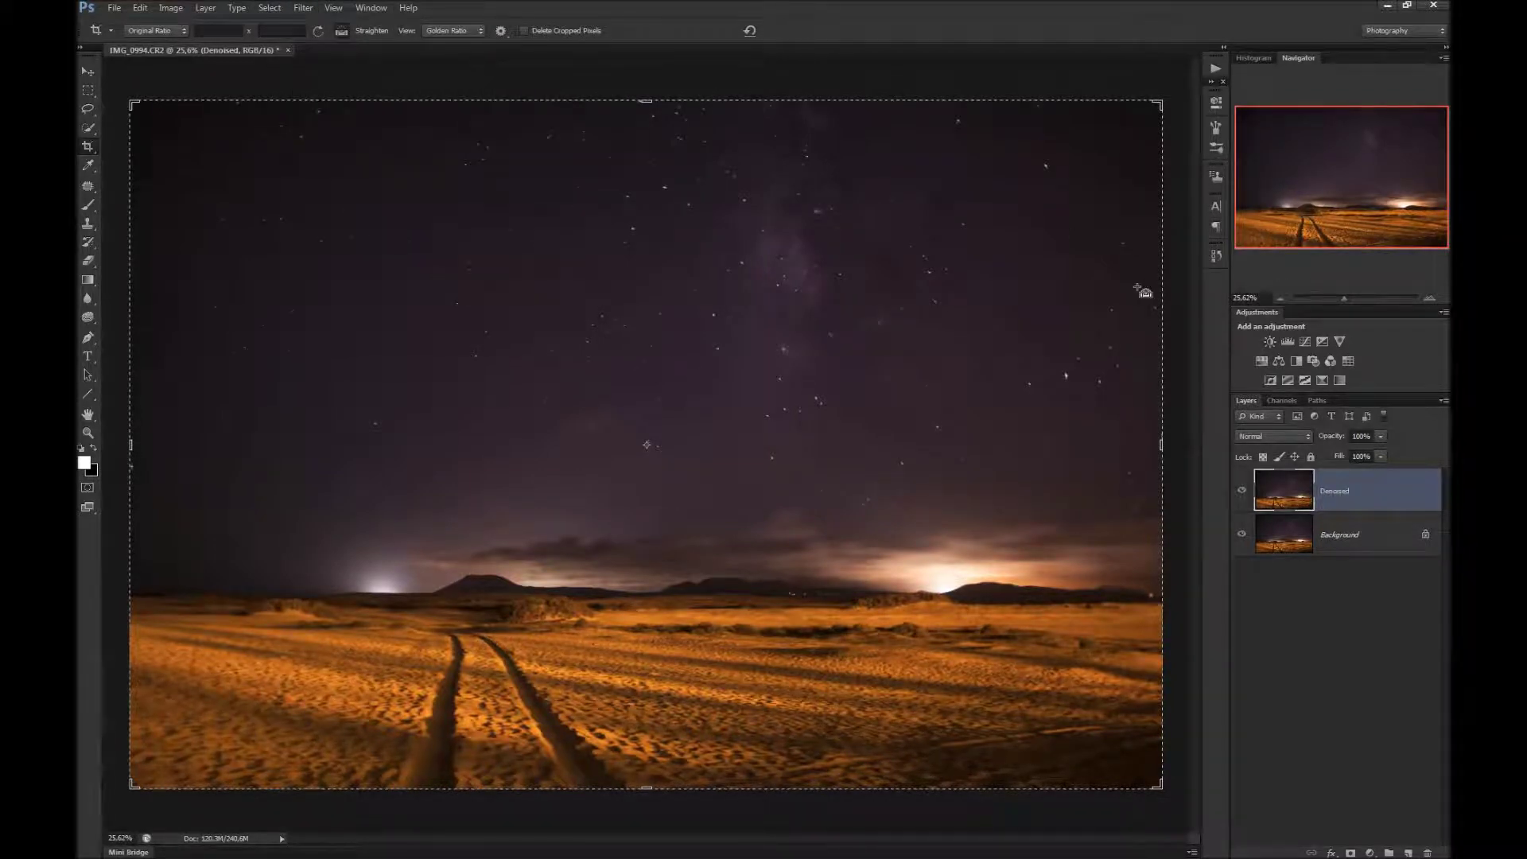
{"action": "key", "text": "ctrl+j"}
{"action": "double_click", "coordinate": [1344, 491]}
{"action": "type", "text": "Adjusted"}
{"action": "key", "text": "Return"}
Start the Topaz Adjust 5 filter on the Adjusted layer
{"action": "left_click", "coordinate": [301, 9]}
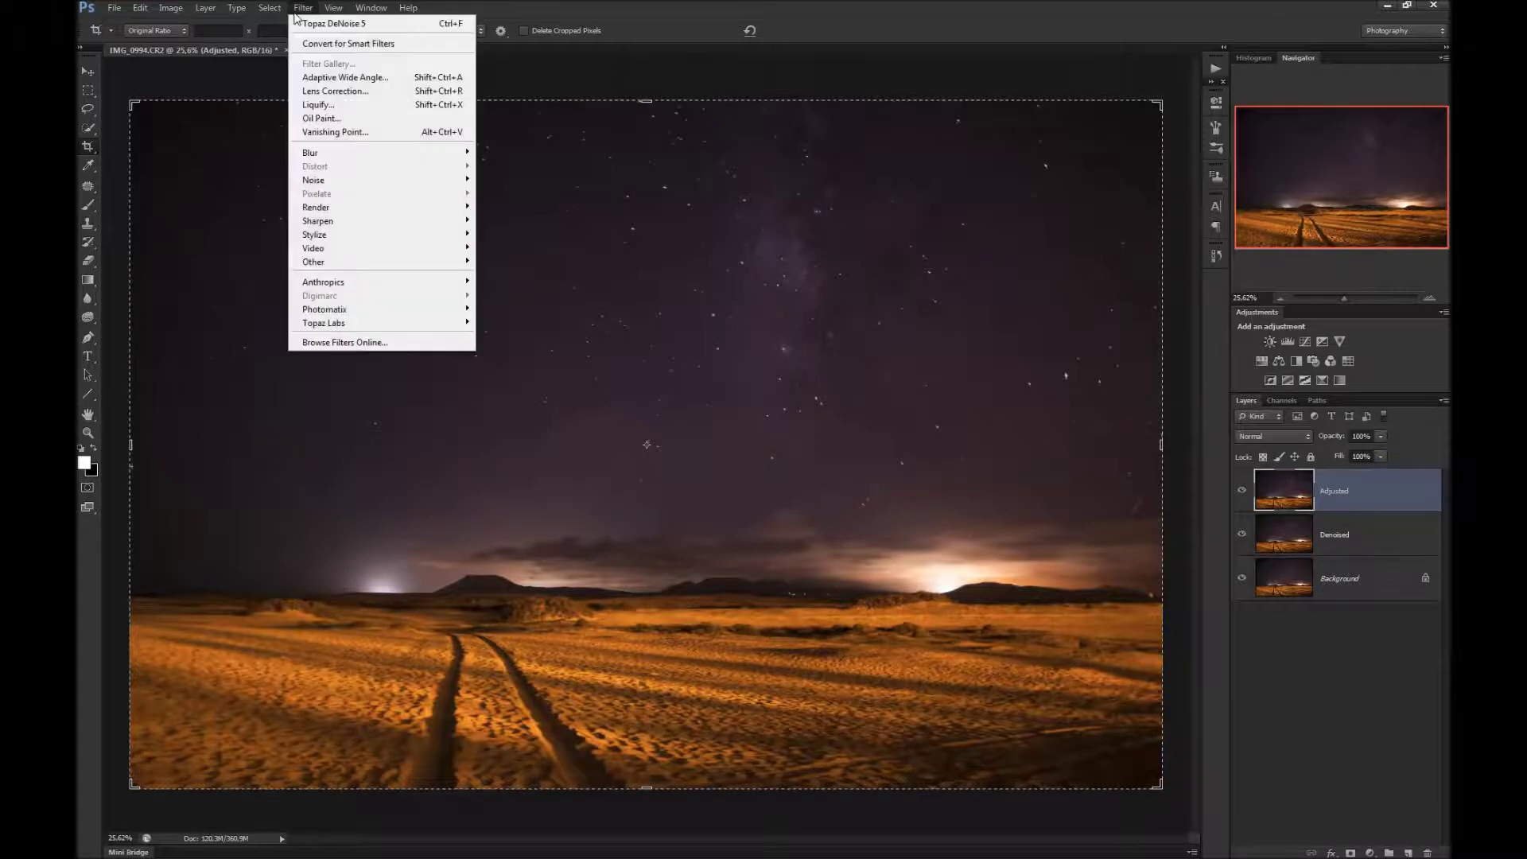
{"action": "mouse_move", "coordinate": [419, 323]}
{"action": "left_click", "coordinate": [501, 322]}
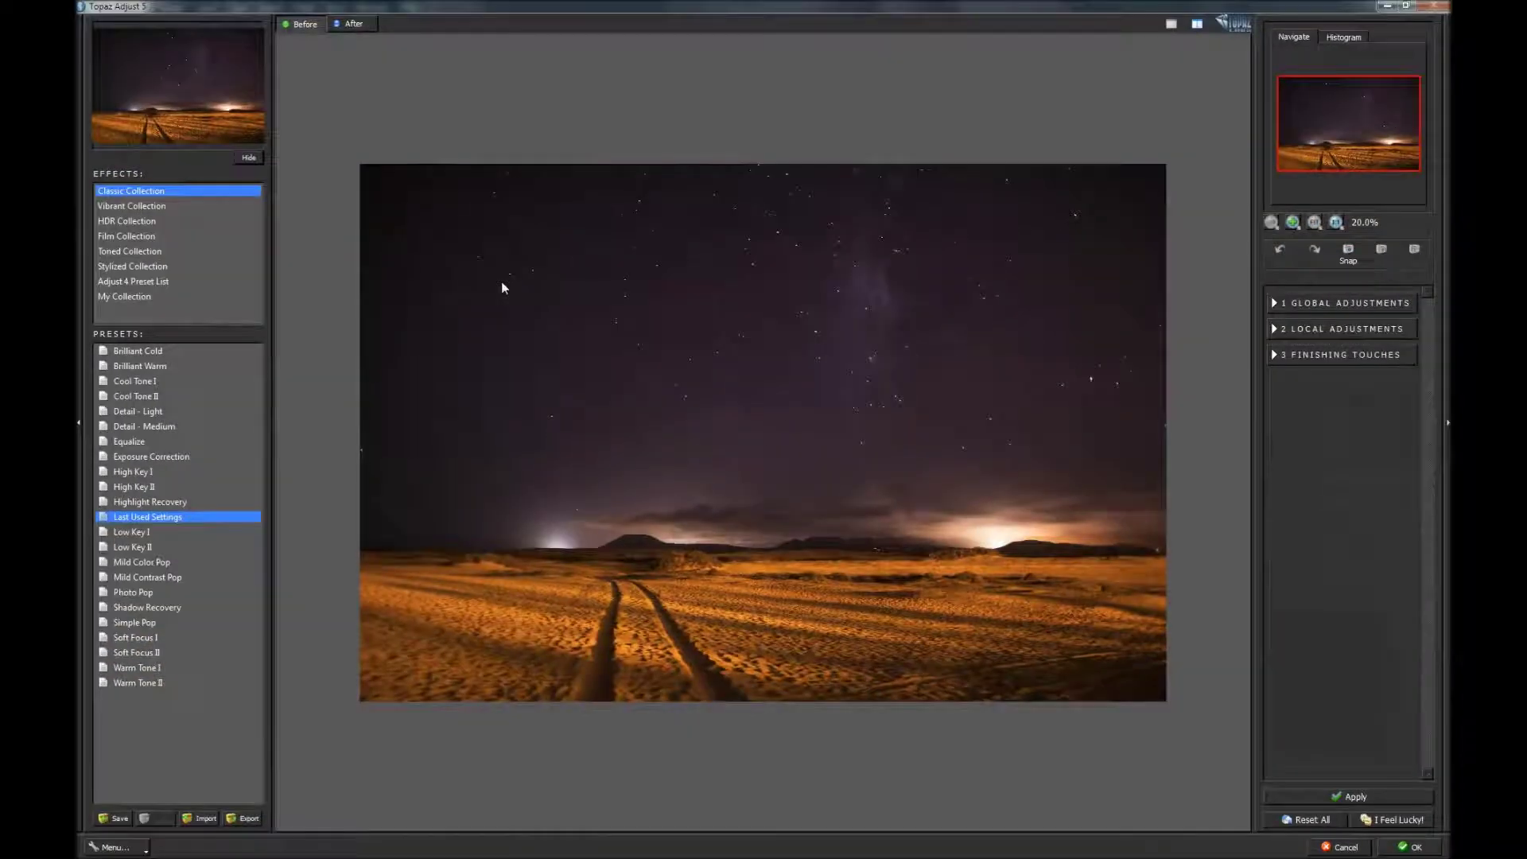
Try several Classic Collection presets, choose Low Key I and compare the photo before and after
{"action": "left_click", "coordinate": [145, 366]}
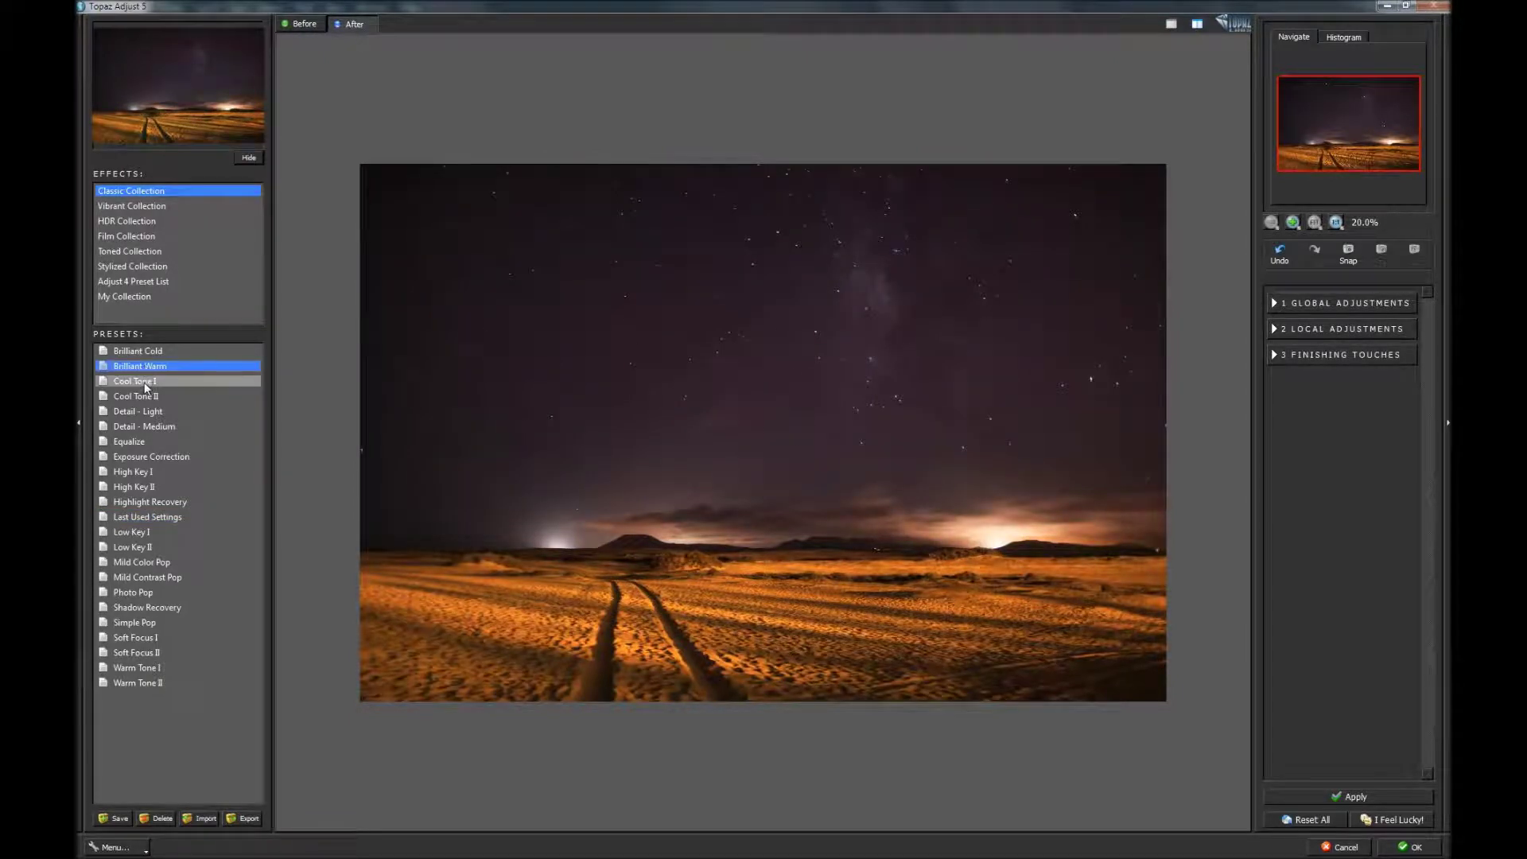
{"action": "left_click", "coordinate": [143, 383]}
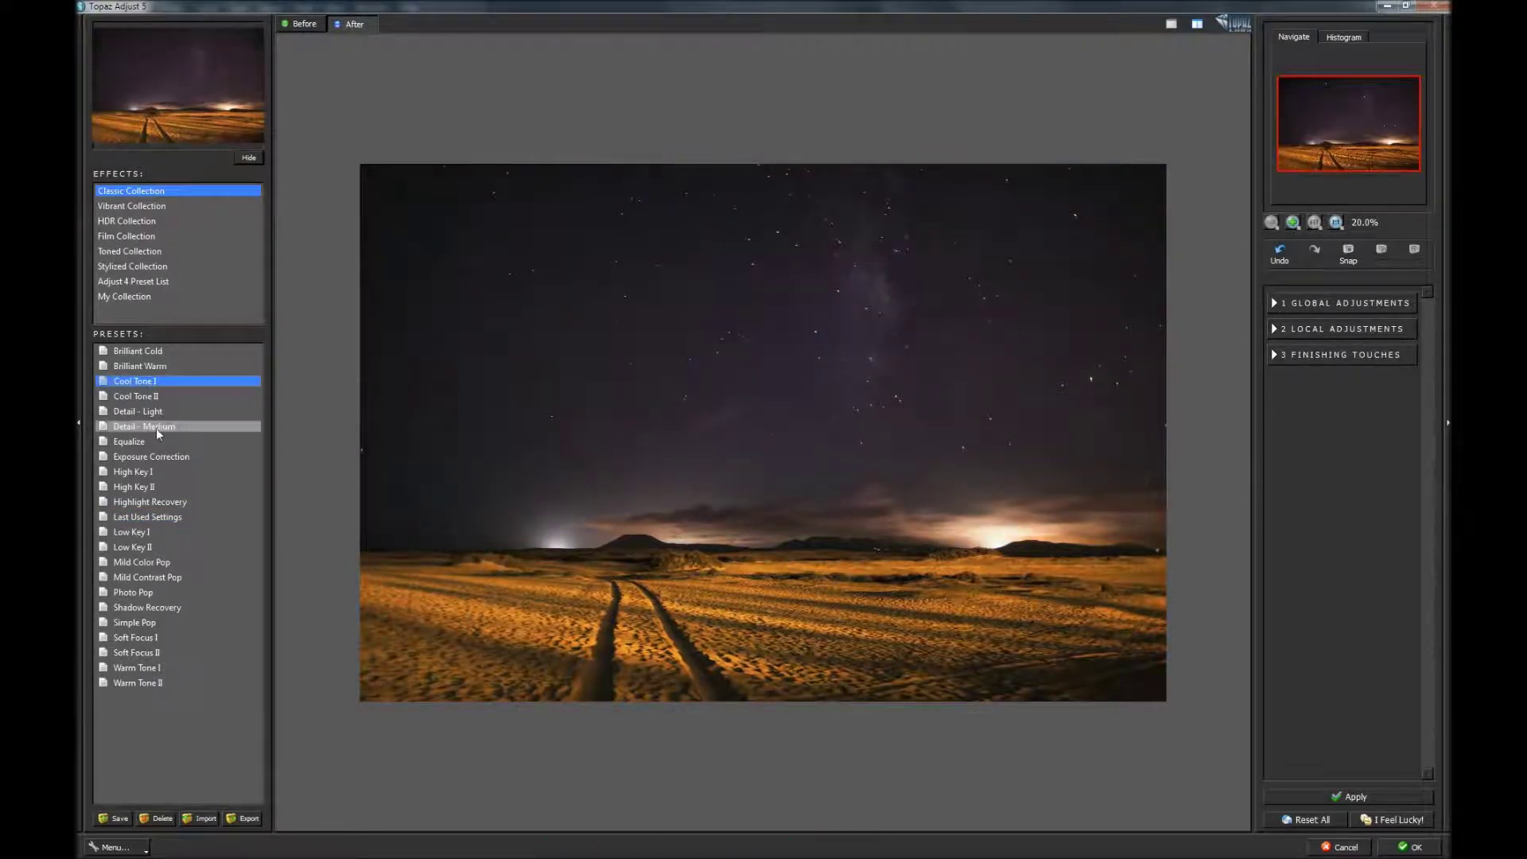
{"action": "left_click", "coordinate": [159, 412]}
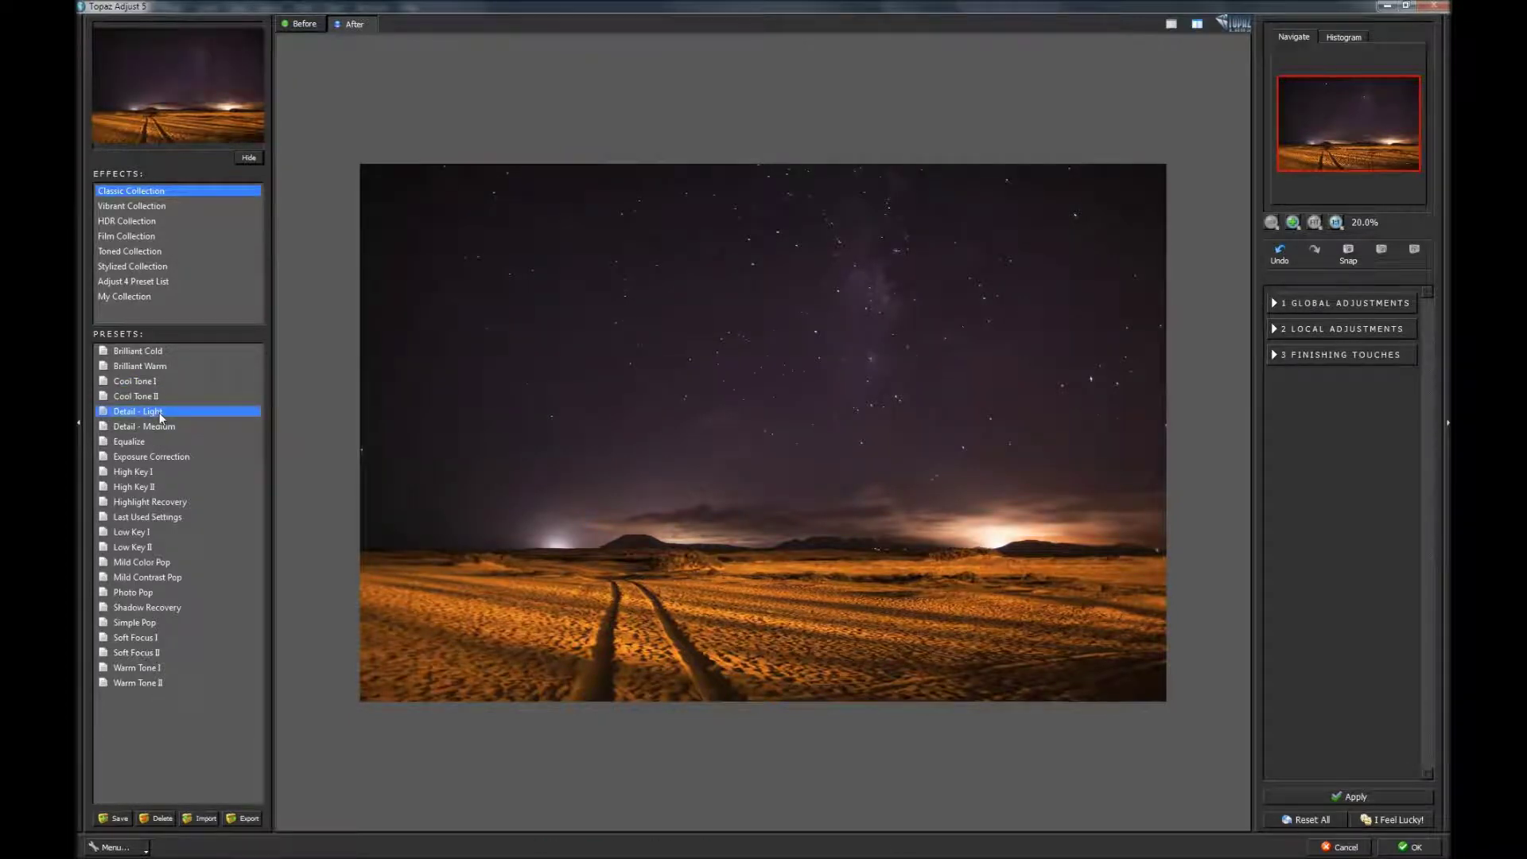
{"action": "left_click", "coordinate": [147, 502]}
{"action": "left_click", "coordinate": [134, 531]}
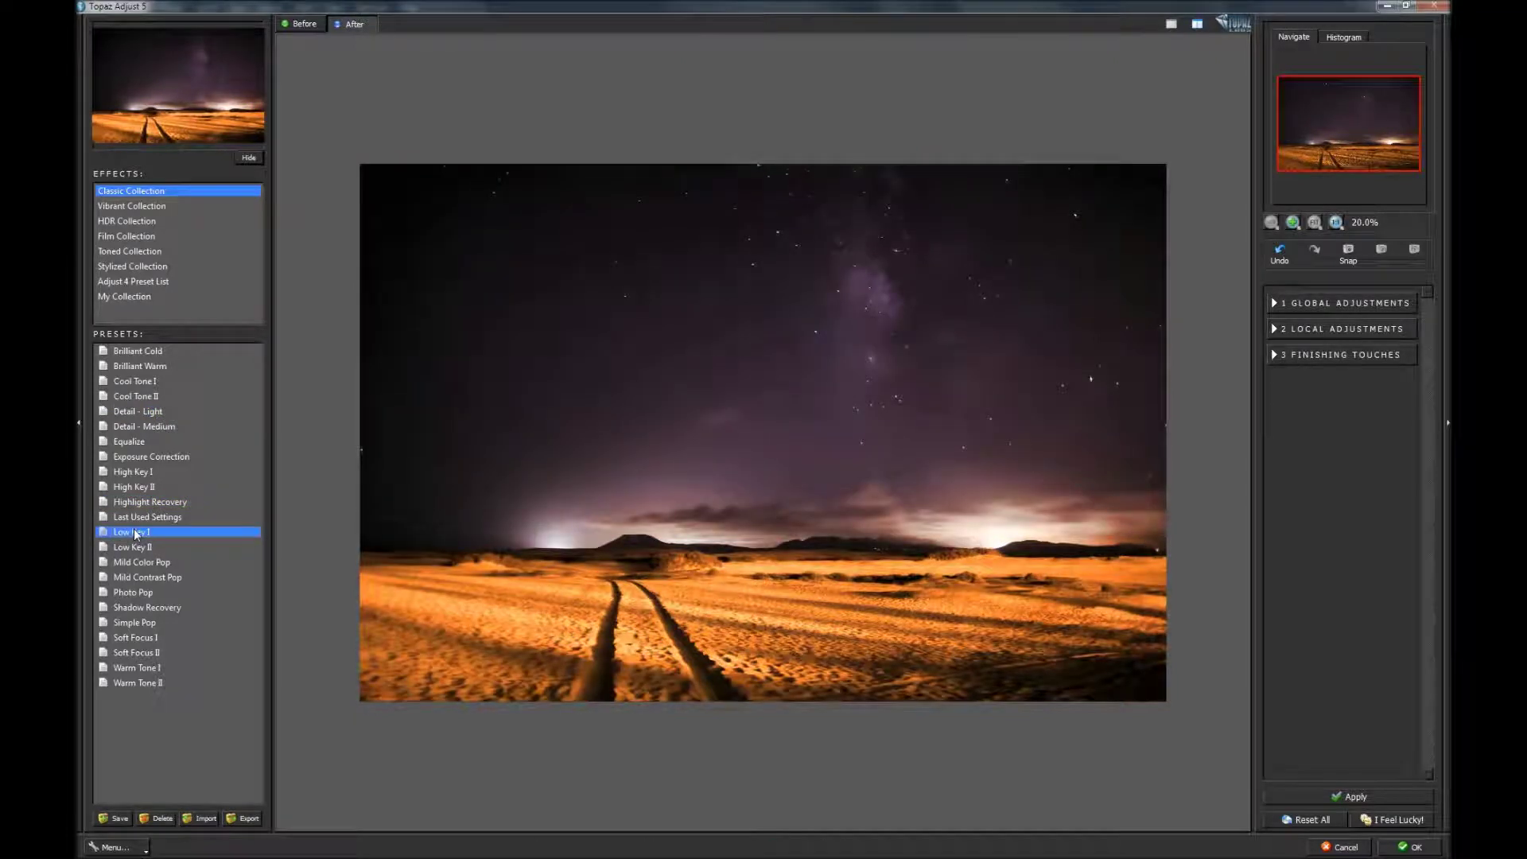
{"action": "left_click", "coordinate": [145, 546]}
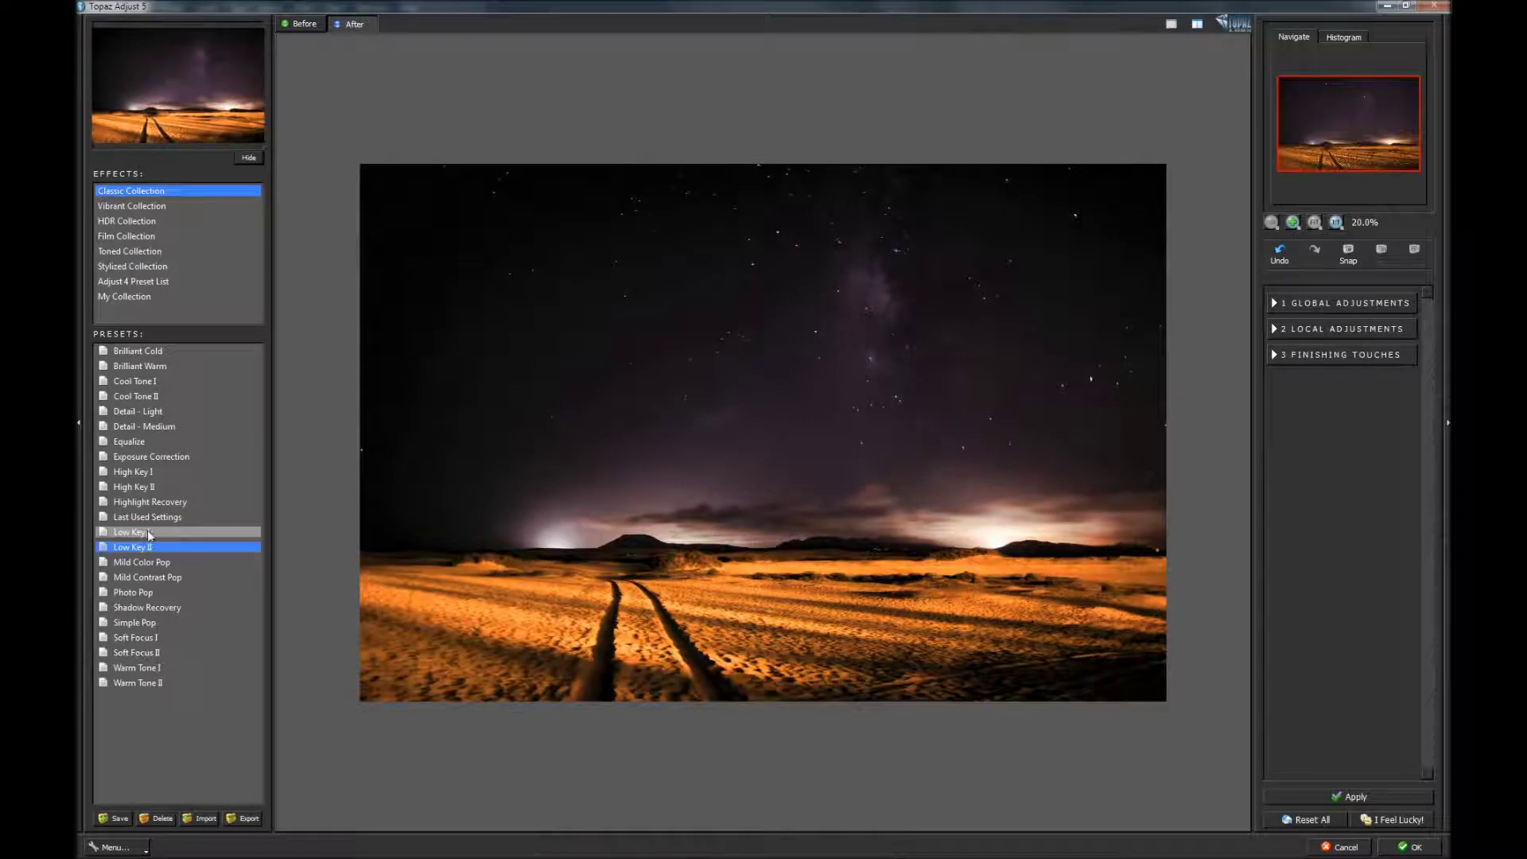
{"action": "left_click", "coordinate": [147, 531]}
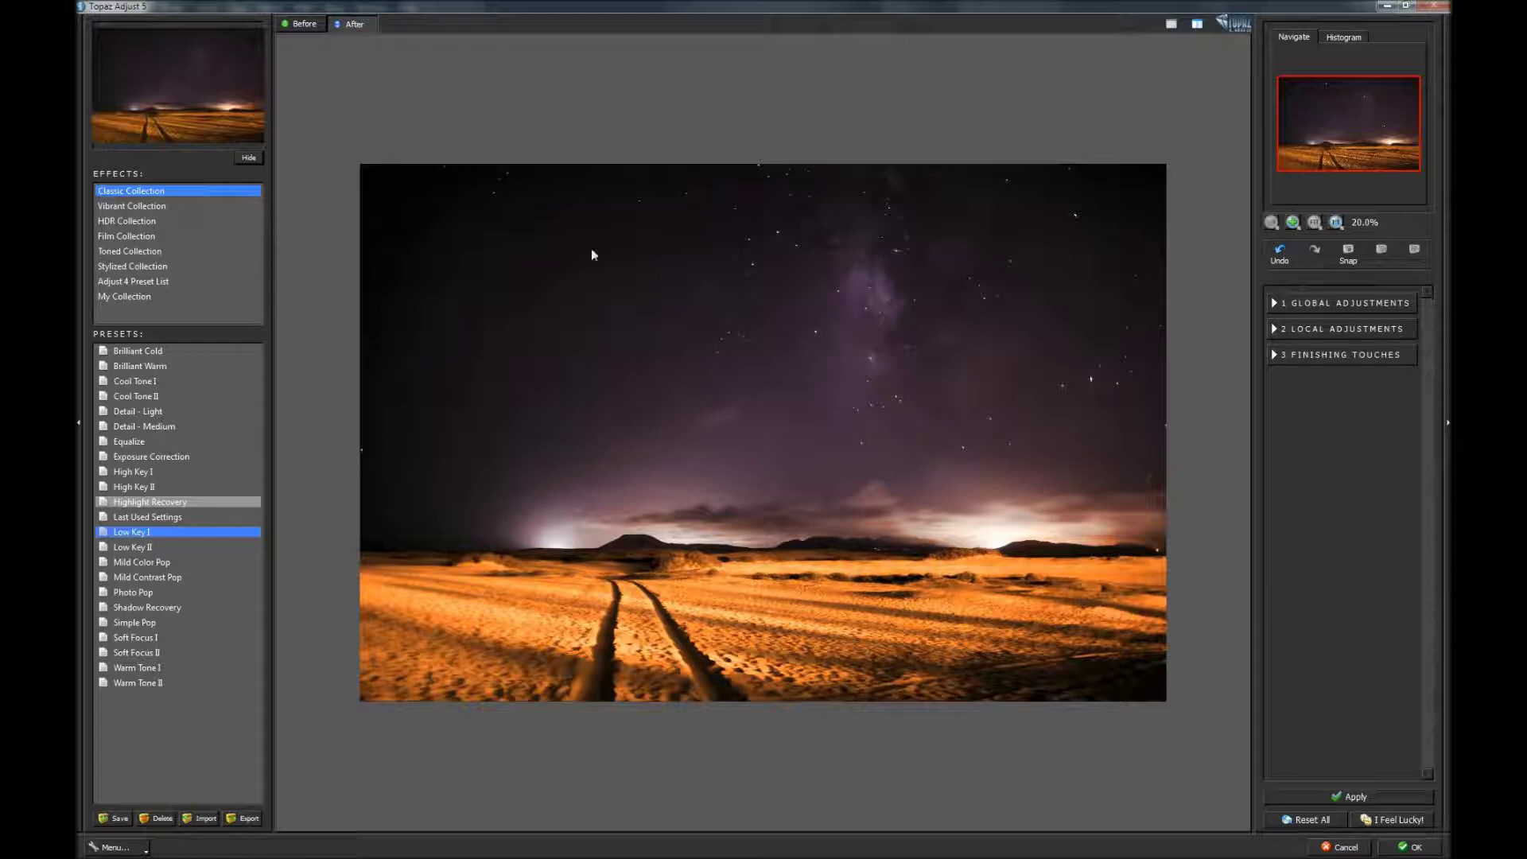
{"action": "left_click", "coordinate": [303, 24]}
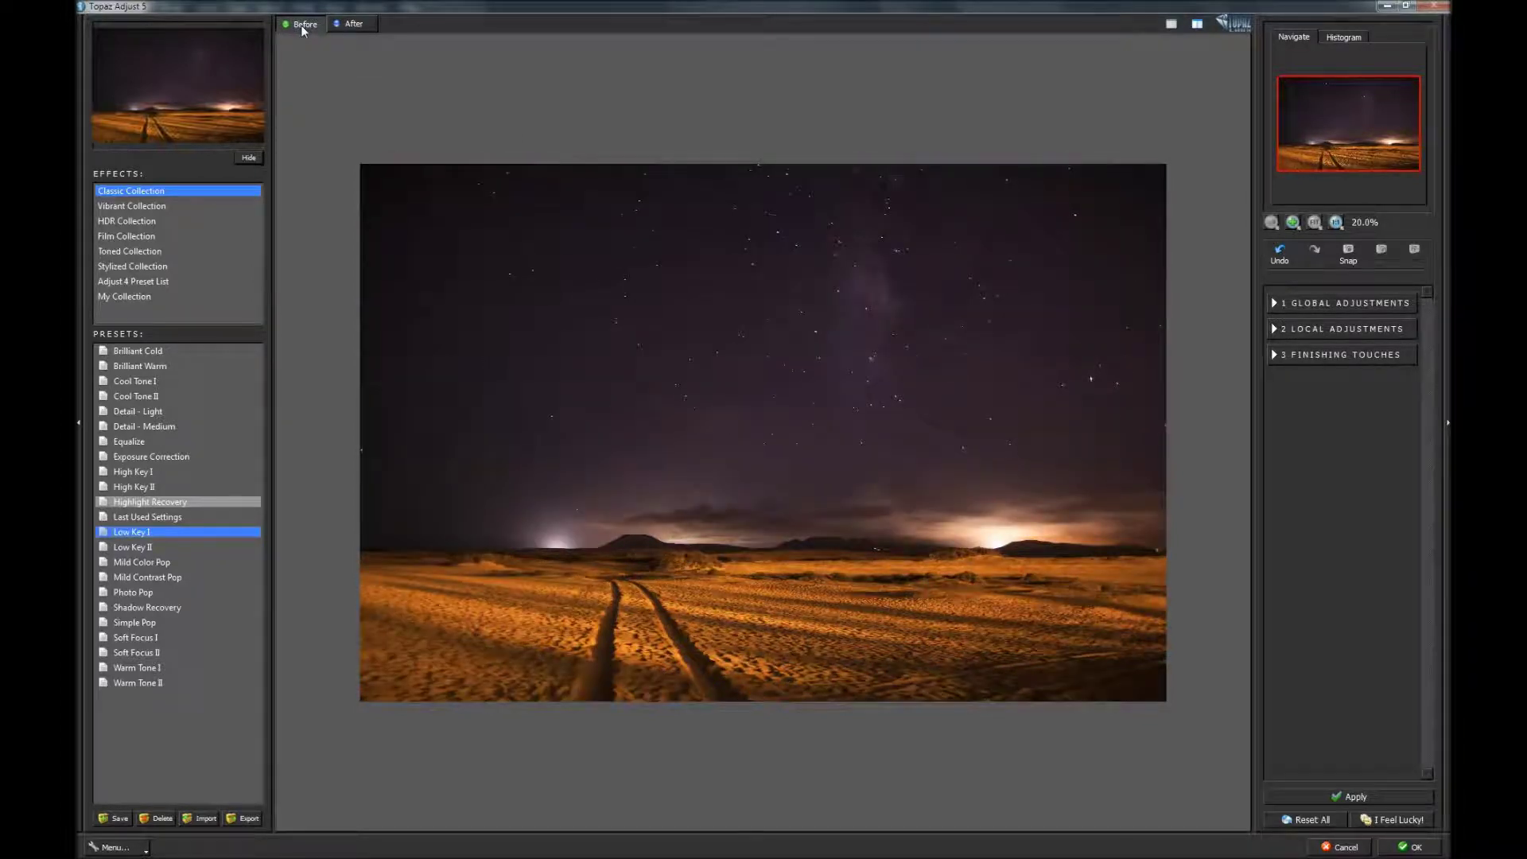
{"action": "left_click", "coordinate": [348, 25]}
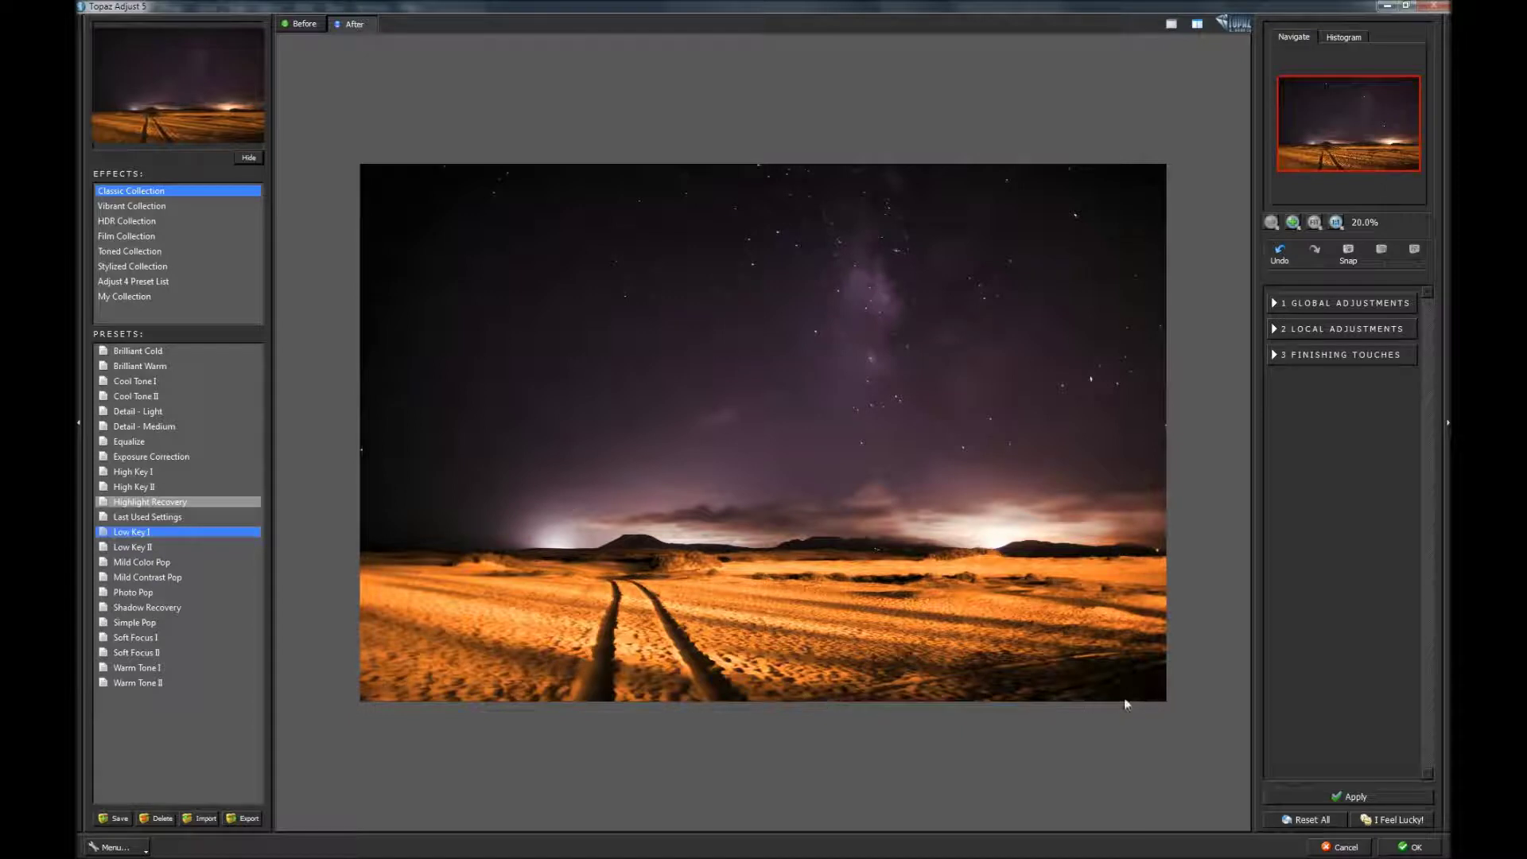
Set the local adjustment to Brush Out with a hardness of 0.23
{"action": "left_click", "coordinate": [1275, 329]}
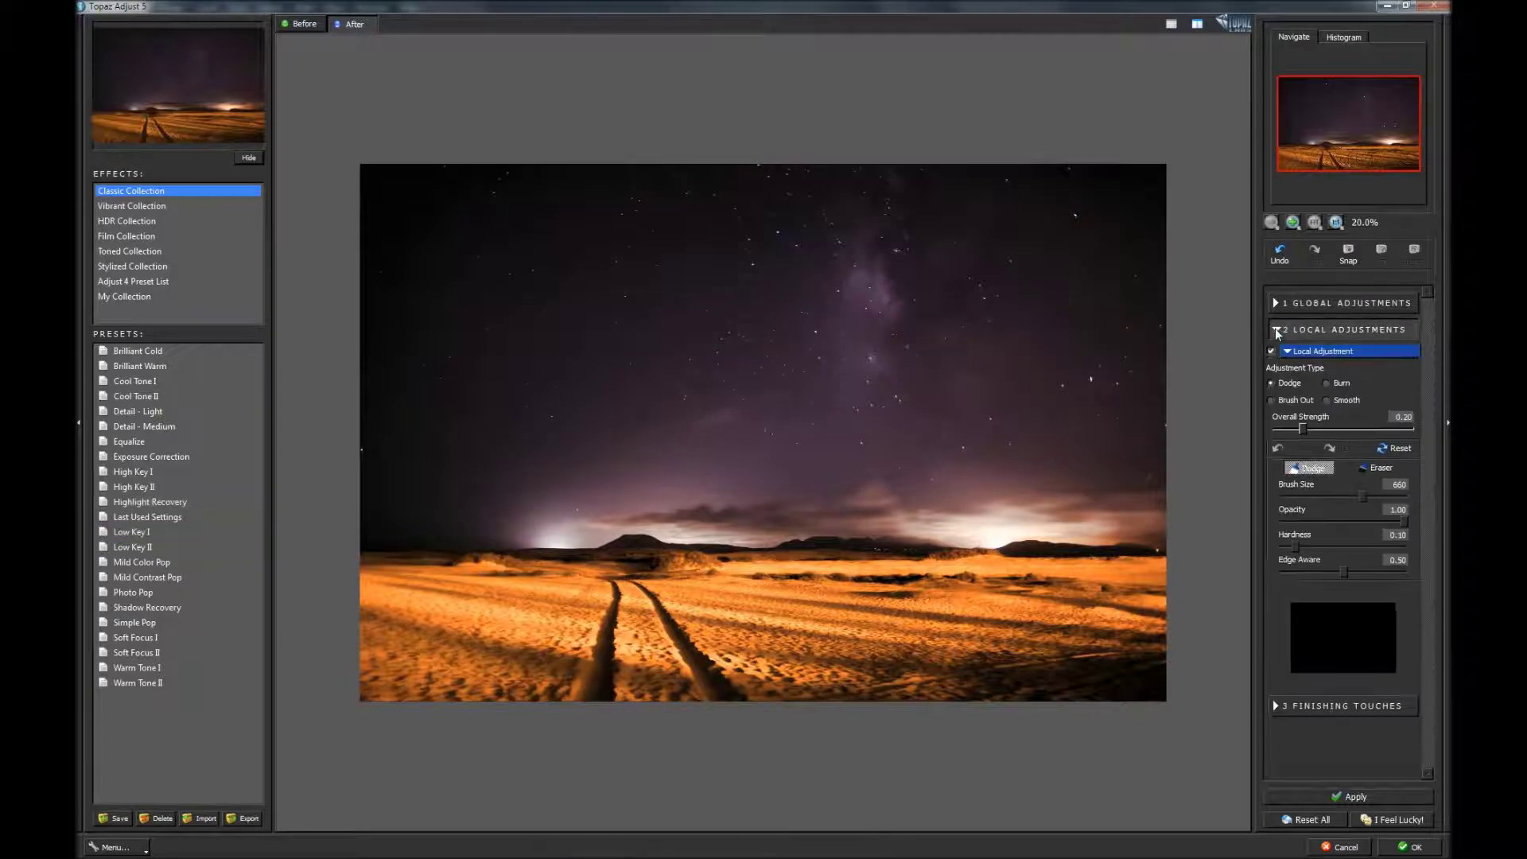
{"action": "left_click", "coordinate": [1273, 401]}
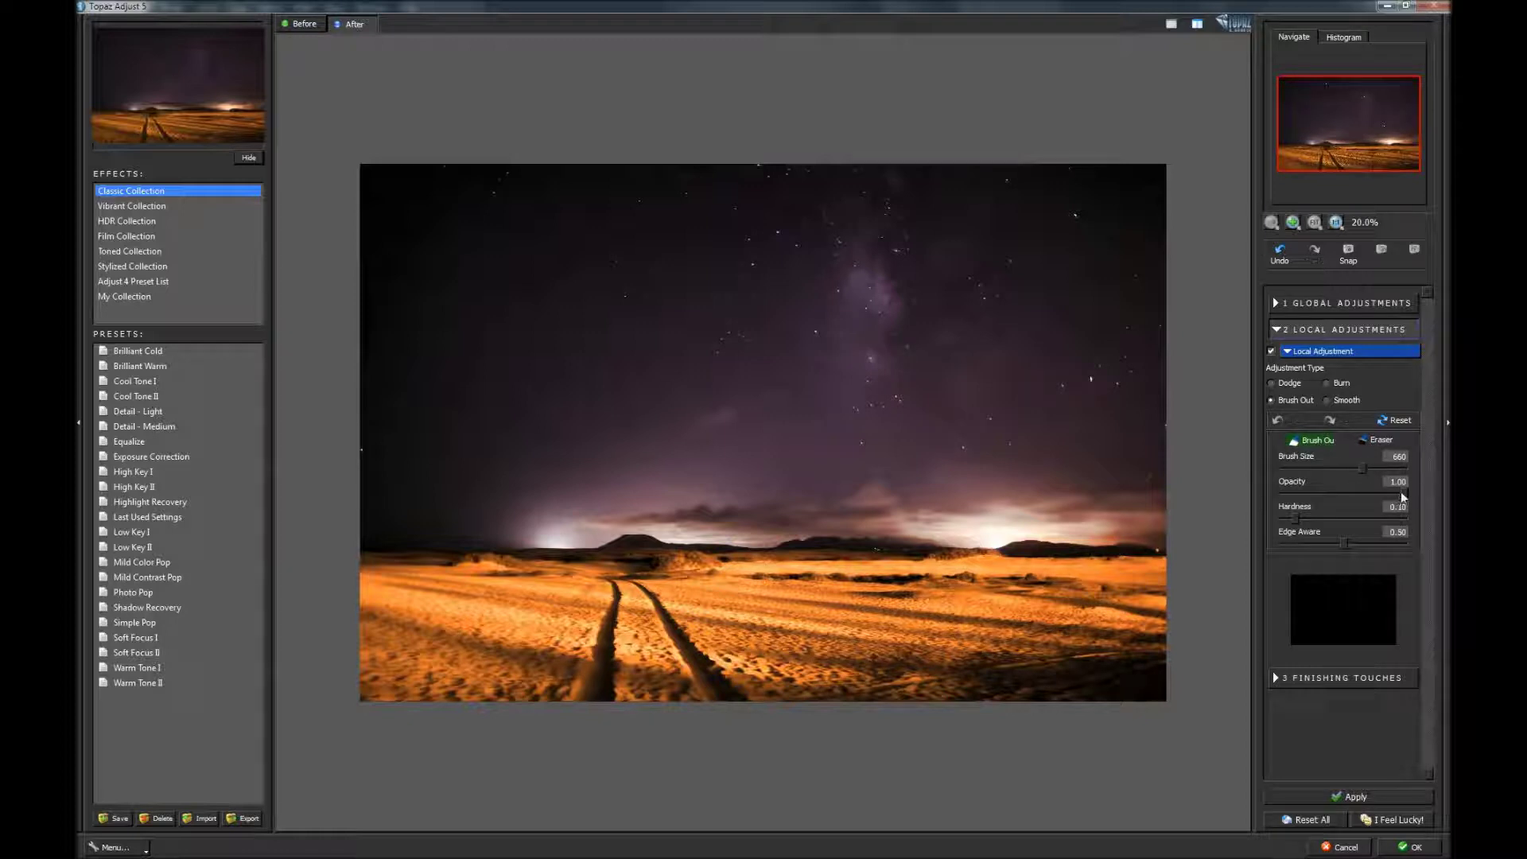
{"action": "left_click_drag", "start_coordinate": [1296, 519], "coordinate": [1310, 519]}
Brush the preset's effect out of the entire desert ground and the bright glow on the horizon
{"action": "mouse_move", "coordinate": [1105, 626]}
{"action": "left_mouse_down"}
{"action": "mouse_move", "coordinate": [820, 637]}
{"action": "mouse_move", "coordinate": [1002, 653]}
{"action": "mouse_move", "coordinate": [752, 712]}
{"action": "mouse_move", "coordinate": [639, 681]}
{"action": "mouse_move", "coordinate": [694, 661]}
{"action": "mouse_move", "coordinate": [475, 687]}
{"action": "mouse_move", "coordinate": [601, 656]}
{"action": "mouse_move", "coordinate": [416, 664]}
{"action": "mouse_move", "coordinate": [365, 648]}
{"action": "mouse_move", "coordinate": [519, 635]}
{"action": "mouse_move", "coordinate": [425, 631]}
{"action": "mouse_move", "coordinate": [414, 612]}
{"action": "mouse_move", "coordinate": [351, 598]}
{"action": "mouse_move", "coordinate": [1162, 579]}
{"action": "left_mouse_up"}
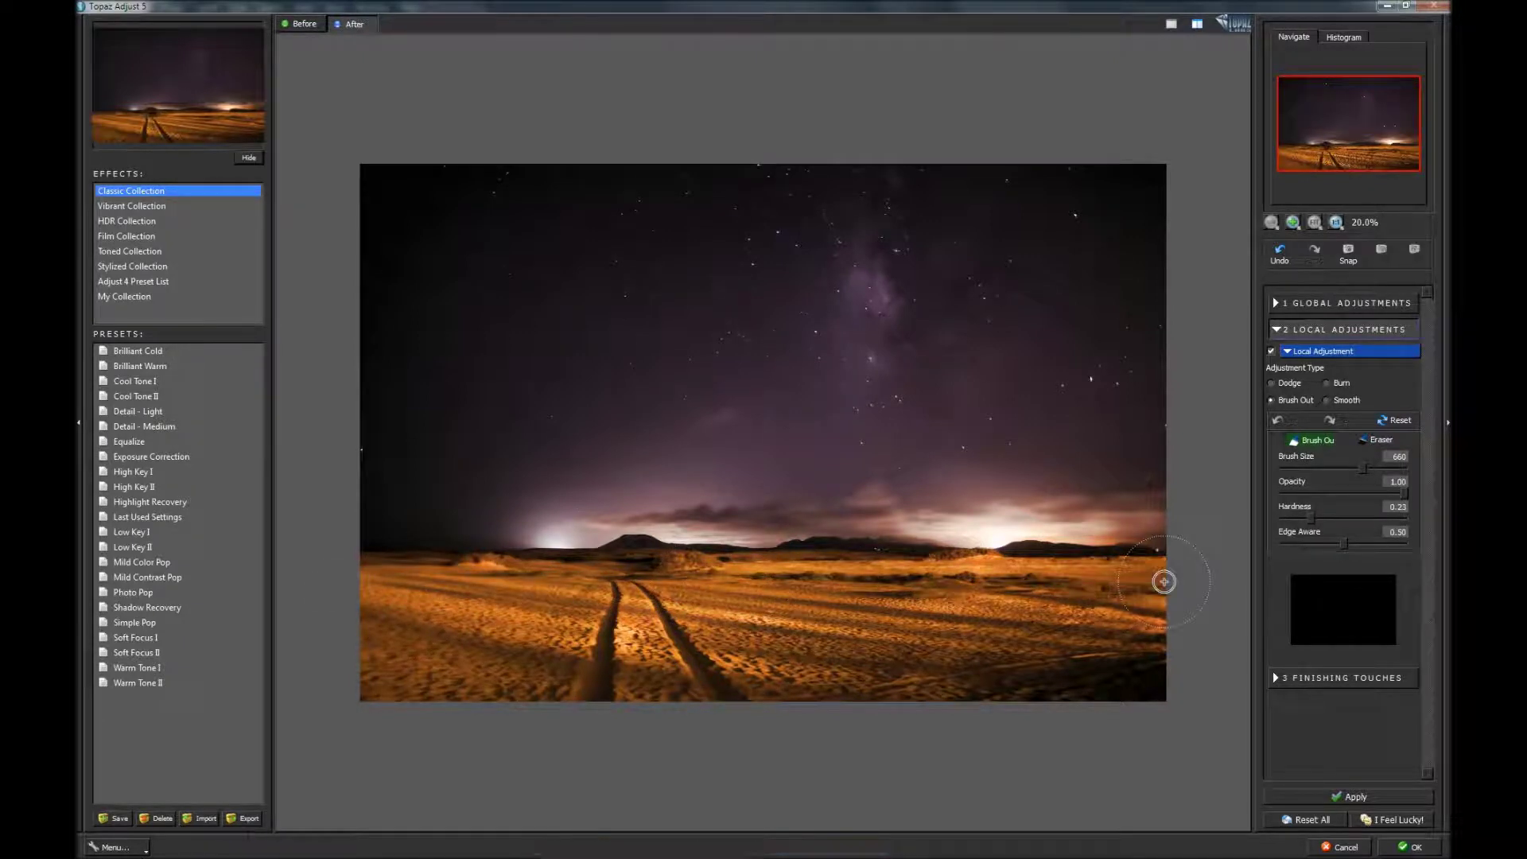
{"action": "mouse_move", "coordinate": [910, 613]}
{"action": "left_mouse_down"}
{"action": "mouse_move", "coordinate": [549, 666]}
{"action": "mouse_move", "coordinate": [544, 629]}
{"action": "mouse_move", "coordinate": [780, 595]}
{"action": "mouse_move", "coordinate": [756, 591]}
{"action": "mouse_move", "coordinate": [1006, 596]}
{"action": "mouse_move", "coordinate": [1033, 588]}
{"action": "mouse_move", "coordinate": [948, 582]}
{"action": "mouse_move", "coordinate": [1019, 576]}
{"action": "left_mouse_up"}
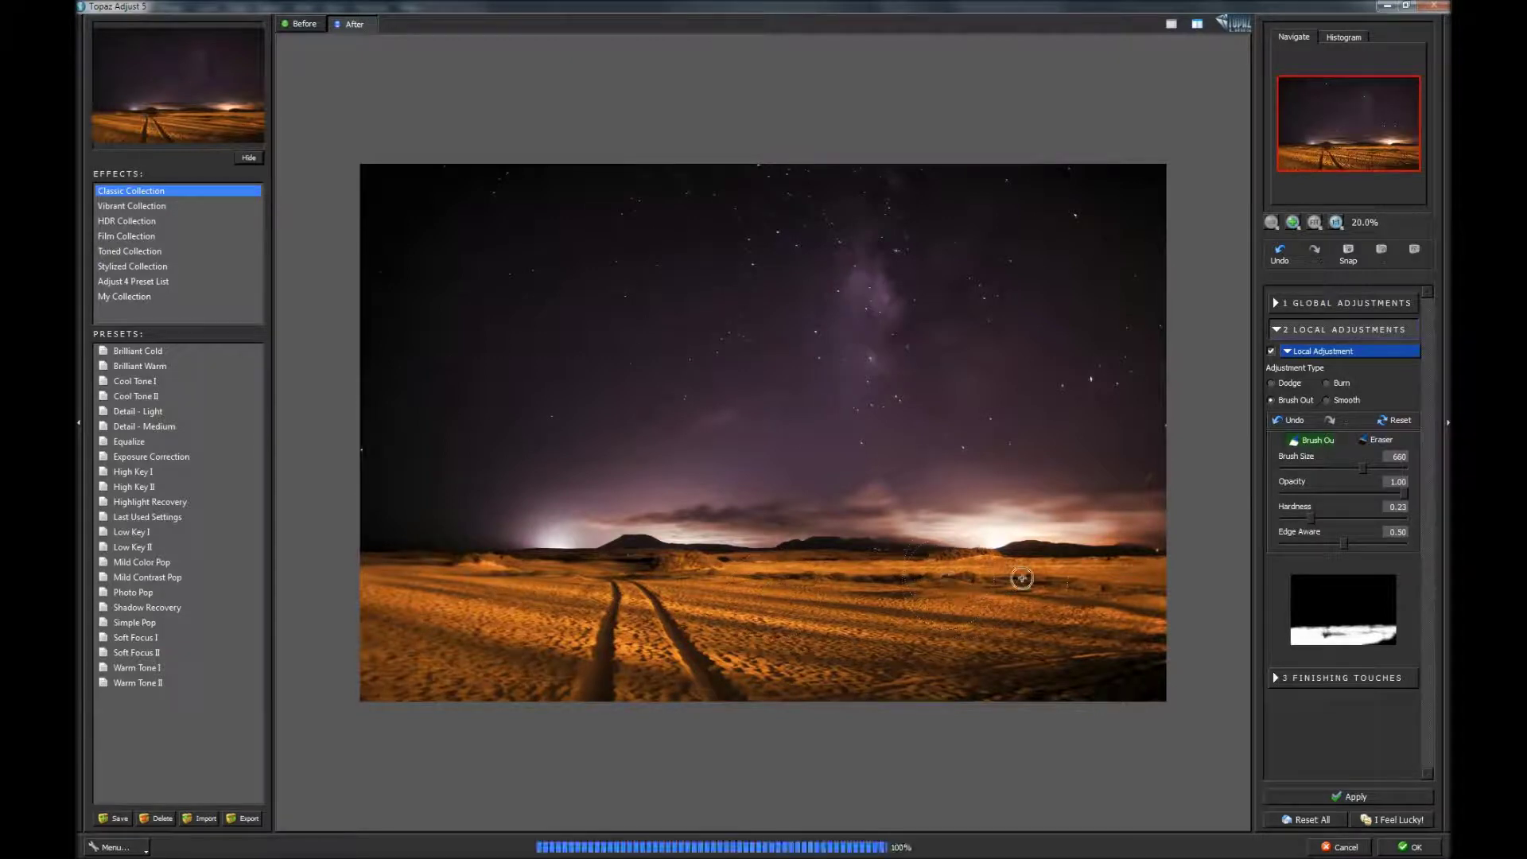
{"action": "mouse_move", "coordinate": [1108, 654]}
{"action": "left_mouse_down"}
{"action": "mouse_move", "coordinate": [1165, 647]}
{"action": "mouse_move", "coordinate": [1163, 613]}
{"action": "mouse_move", "coordinate": [1135, 589]}
{"action": "left_mouse_up"}
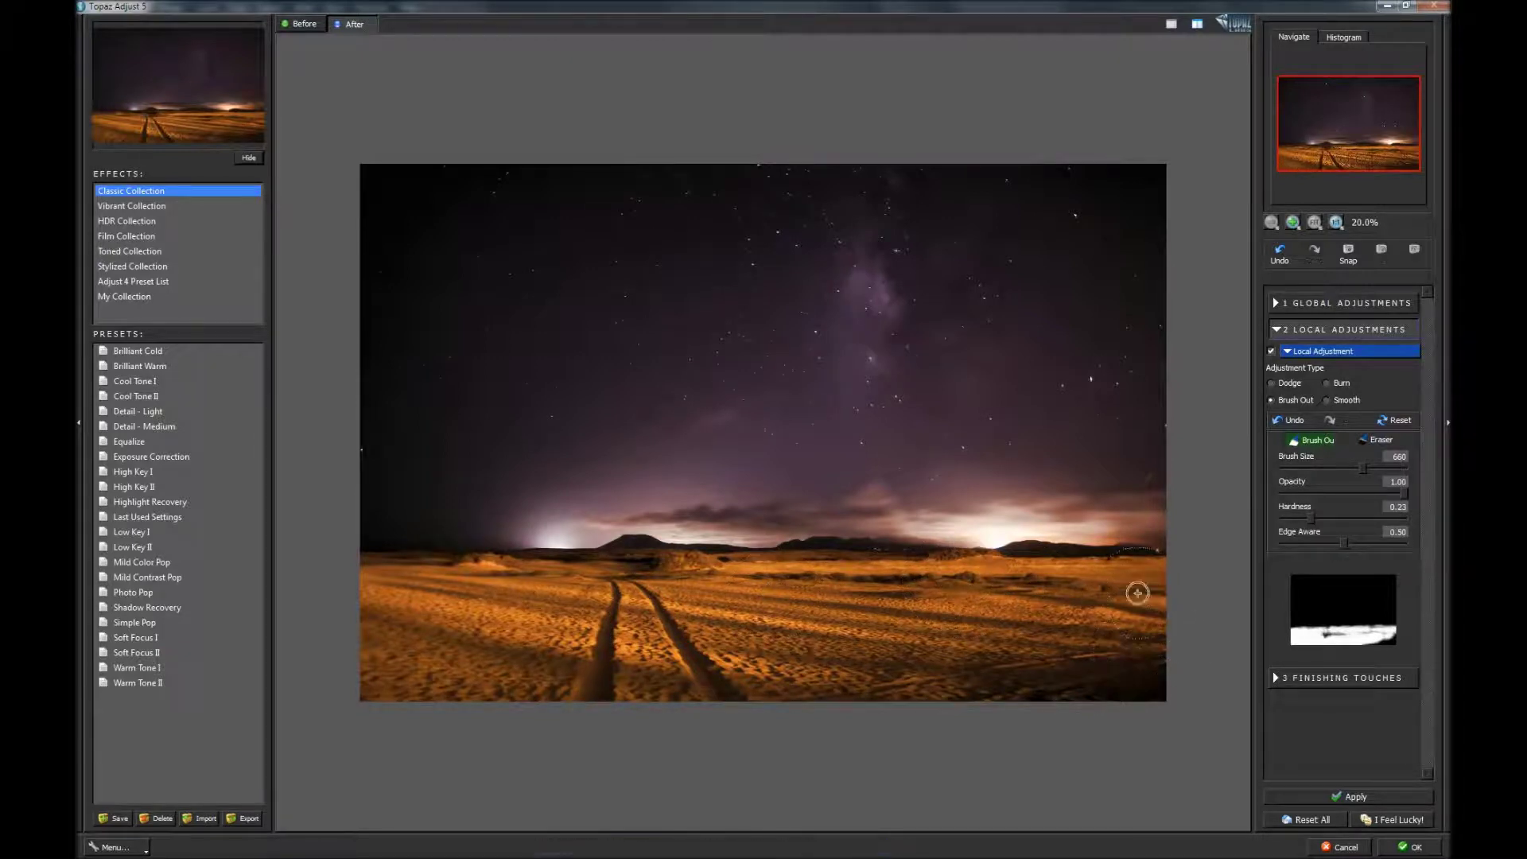
{"action": "mouse_move", "coordinate": [434, 674]}
{"action": "left_mouse_down"}
{"action": "mouse_move", "coordinate": [462, 586]}
{"action": "mouse_move", "coordinate": [568, 594]}
{"action": "mouse_move", "coordinate": [684, 631]}
{"action": "mouse_move", "coordinate": [546, 683]}
{"action": "mouse_move", "coordinate": [683, 665]}
{"action": "mouse_move", "coordinate": [1017, 685]}
{"action": "mouse_move", "coordinate": [1077, 625]}
{"action": "mouse_move", "coordinate": [910, 584]}
{"action": "mouse_move", "coordinate": [1178, 621]}
{"action": "mouse_move", "coordinate": [1151, 710]}
{"action": "mouse_move", "coordinate": [1165, 686]}
{"action": "mouse_move", "coordinate": [1074, 555]}
{"action": "mouse_move", "coordinate": [977, 526]}
{"action": "mouse_move", "coordinate": [895, 537]}
{"action": "mouse_move", "coordinate": [1013, 544]}
{"action": "mouse_move", "coordinate": [856, 549]}
{"action": "mouse_move", "coordinate": [1029, 546]}
{"action": "left_mouse_up"}
{"action": "mouse_move", "coordinate": [1001, 545]}
{"action": "left_mouse_down"}
{"action": "mouse_move", "coordinate": [1111, 538]}
{"action": "mouse_move", "coordinate": [1128, 552]}
{"action": "mouse_move", "coordinate": [821, 532]}
{"action": "mouse_move", "coordinate": [587, 539]}
{"action": "mouse_move", "coordinate": [858, 613]}
{"action": "left_mouse_up"}
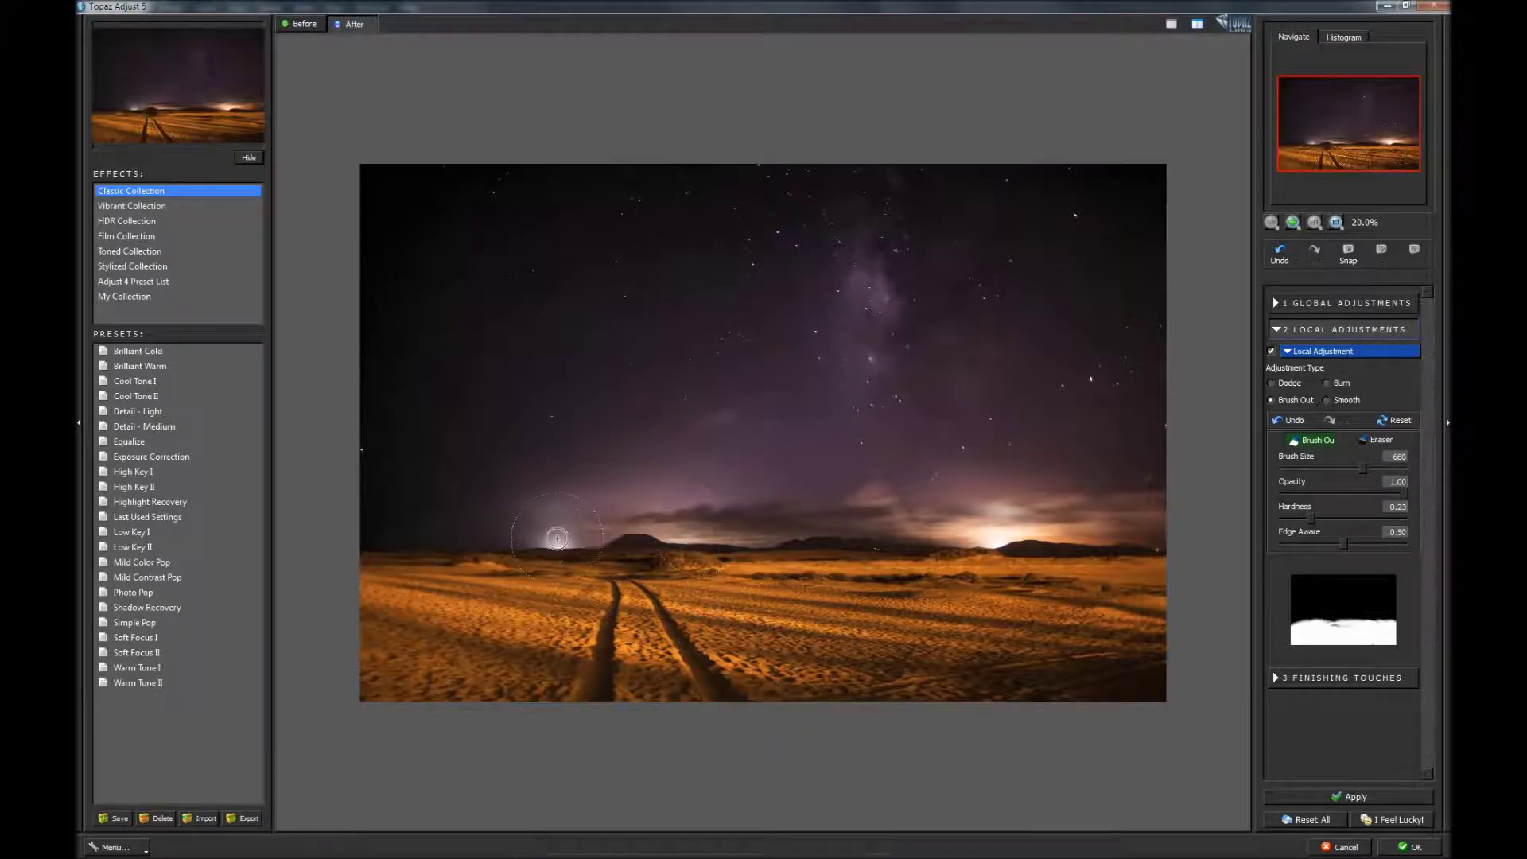
Compare the photo before and after, and brush out more of the effect along the horizon and low clouds
{"action": "left_click", "coordinate": [301, 25]}
{"action": "left_click", "coordinate": [352, 25]}
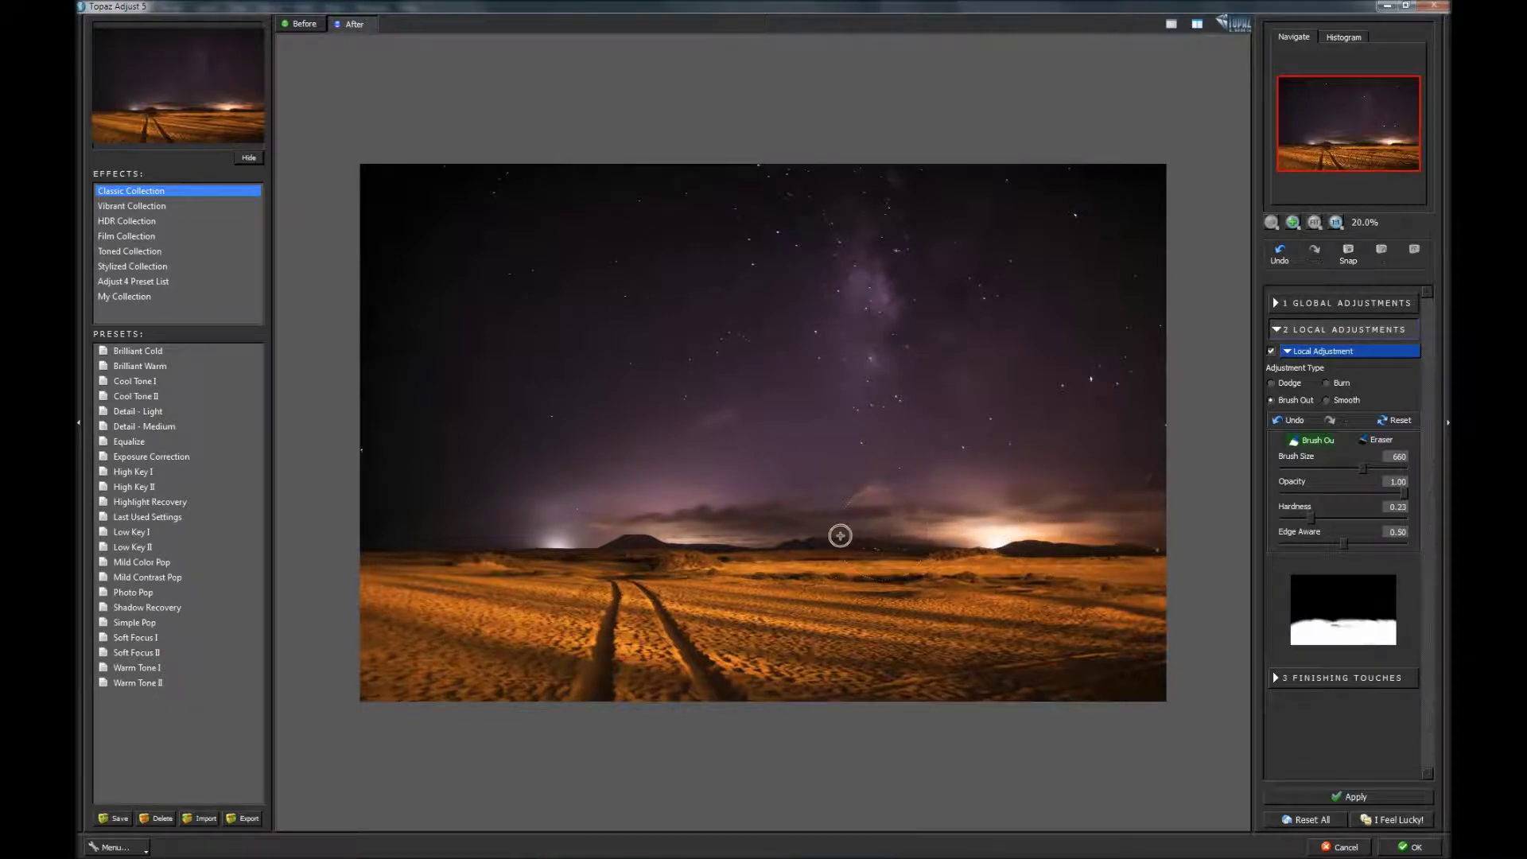
{"action": "mouse_move", "coordinate": [418, 563]}
{"action": "left_mouse_down"}
{"action": "mouse_move", "coordinate": [685, 514]}
{"action": "mouse_move", "coordinate": [975, 518]}
{"action": "left_mouse_up"}
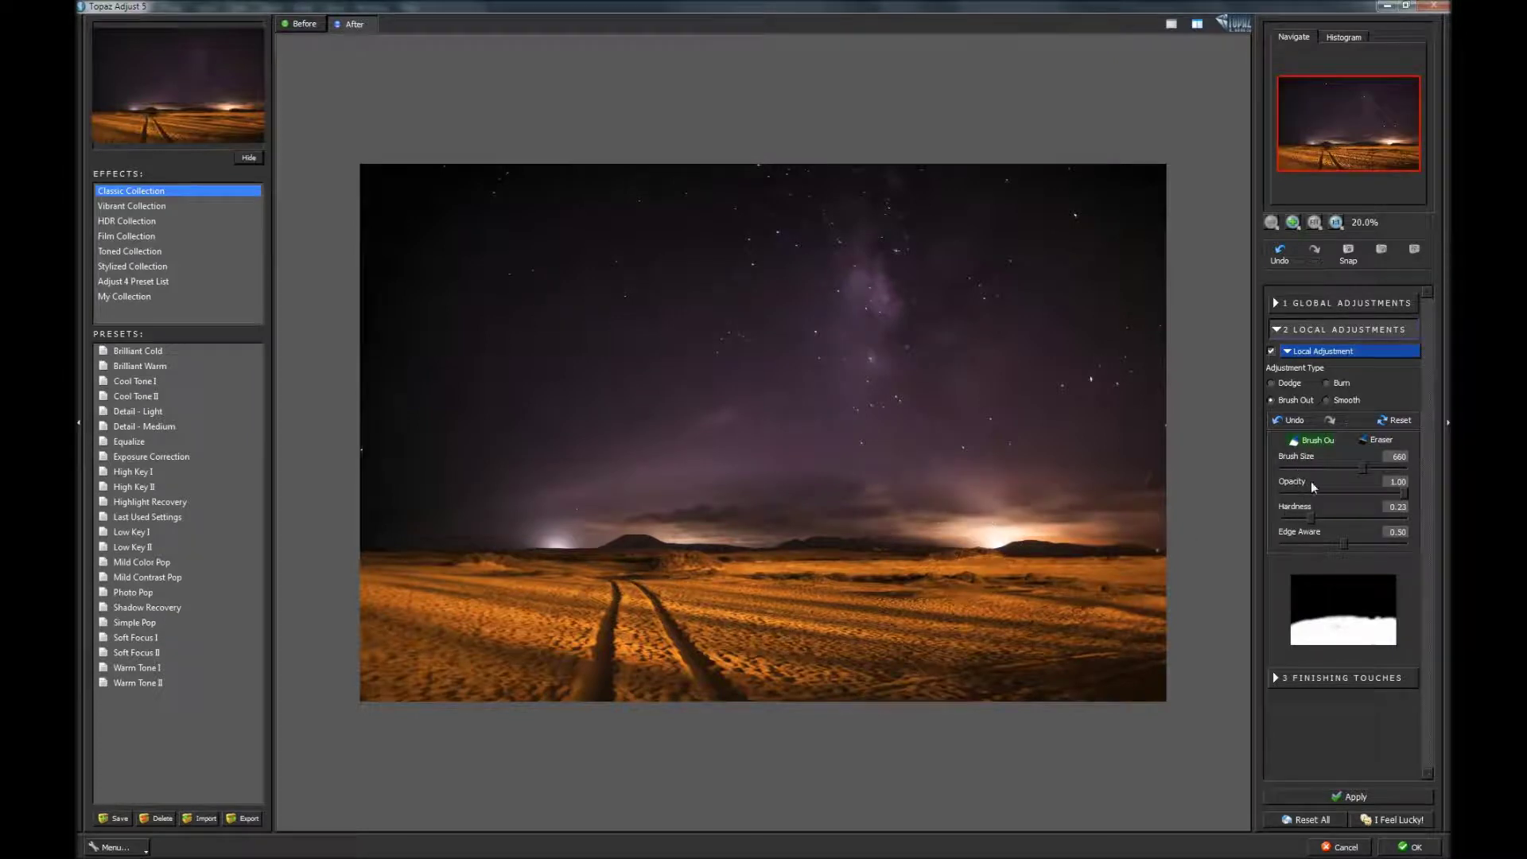
Try the brush opacity range and the Eraser option, lower the Brush Out hardness to 0.09, and brush along the horizon
{"action": "left_click_drag", "start_coordinate": [1402, 496], "coordinate": [1279, 498]}
{"action": "left_click_drag", "start_coordinate": [1284, 495], "coordinate": [1427, 506]}
{"action": "left_click", "coordinate": [1380, 442]}
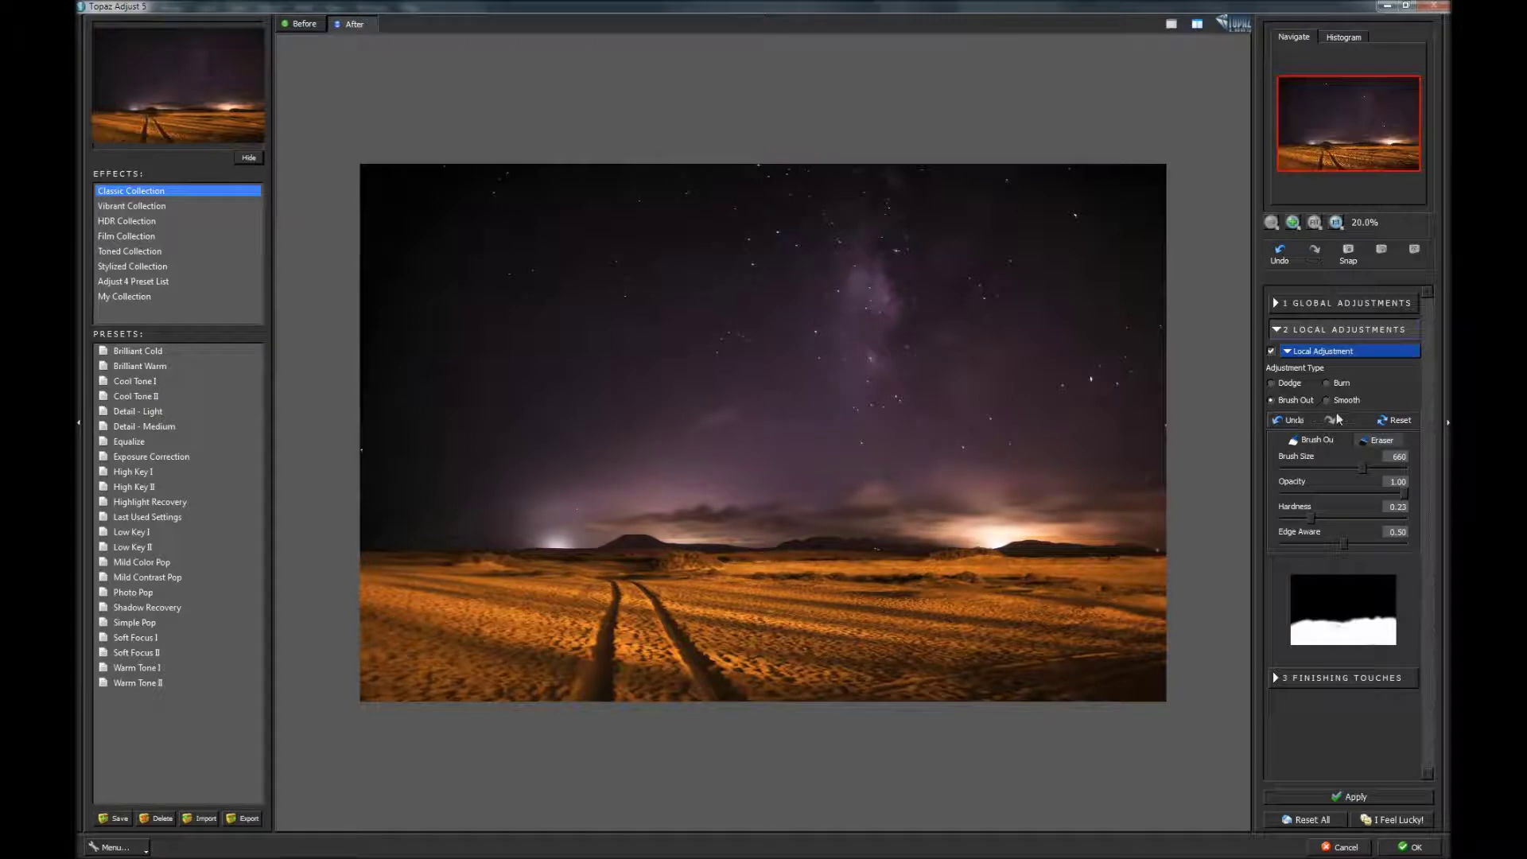
{"action": "left_click", "coordinate": [1314, 442]}
{"action": "left_click_drag", "start_coordinate": [1312, 519], "coordinate": [1292, 521]}
{"action": "mouse_move", "coordinate": [956, 529]}
{"action": "left_mouse_down"}
{"action": "mouse_move", "coordinate": [1143, 530]}
{"action": "mouse_move", "coordinate": [873, 524]}
{"action": "mouse_move", "coordinate": [691, 545]}
{"action": "left_mouse_up"}
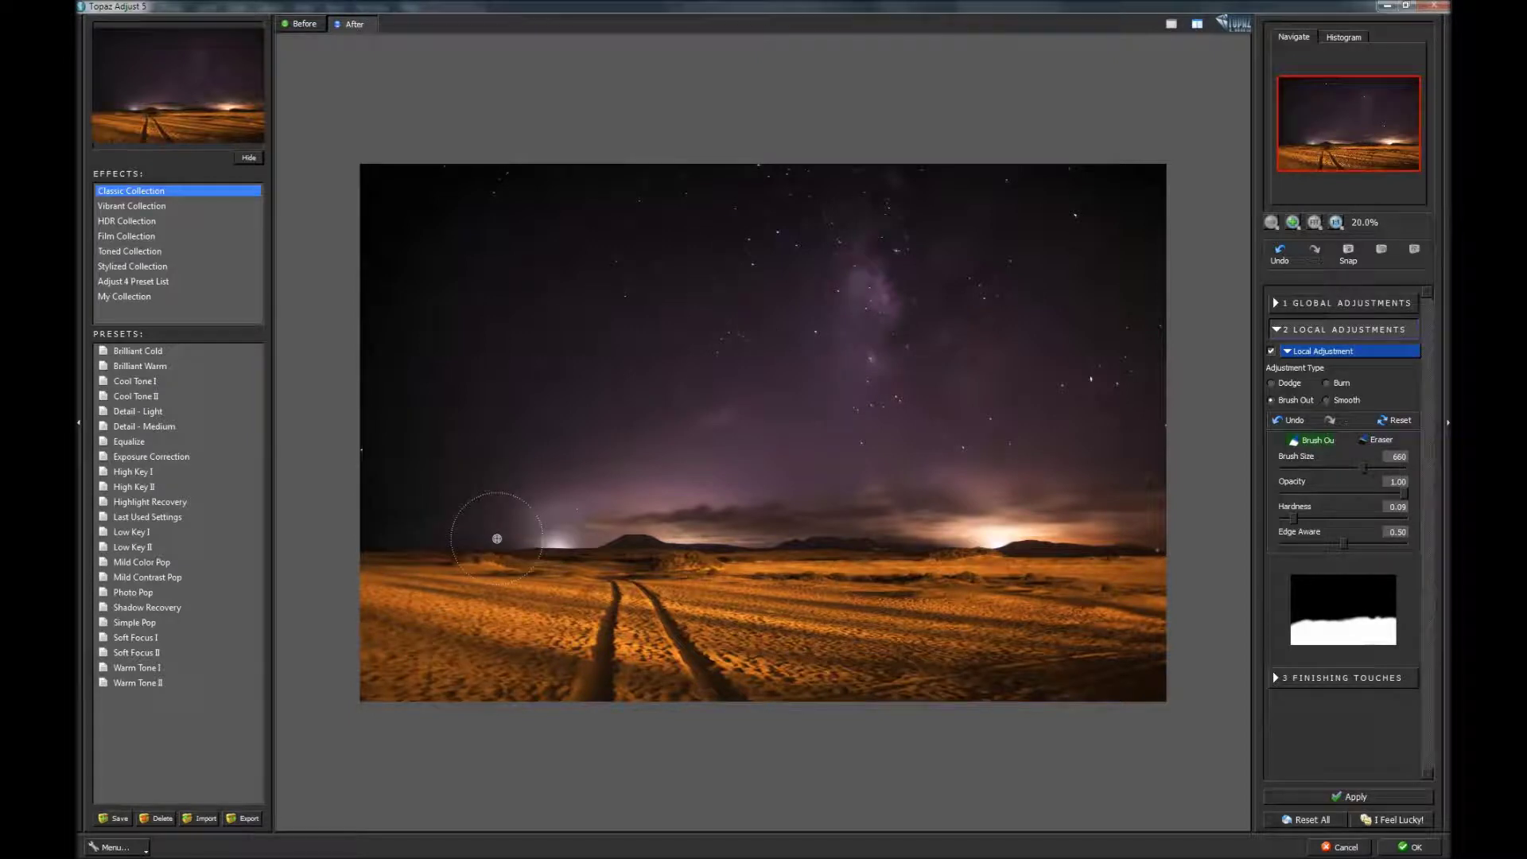
Apply the Astrophoto preset from My Collection to the photo
{"action": "left_click", "coordinate": [124, 298]}
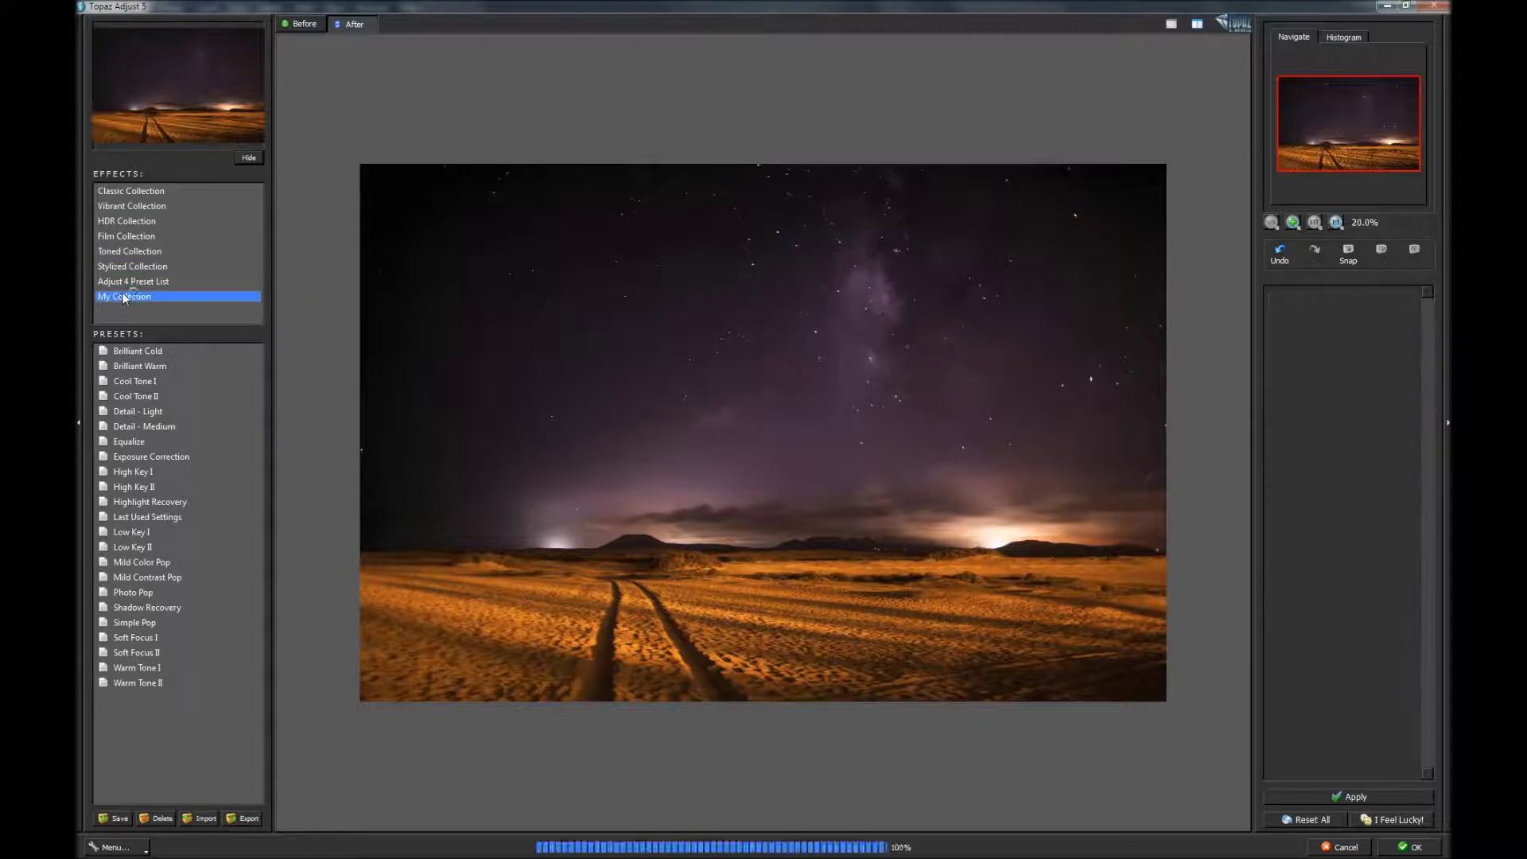
{"action": "left_click", "coordinate": [148, 353]}
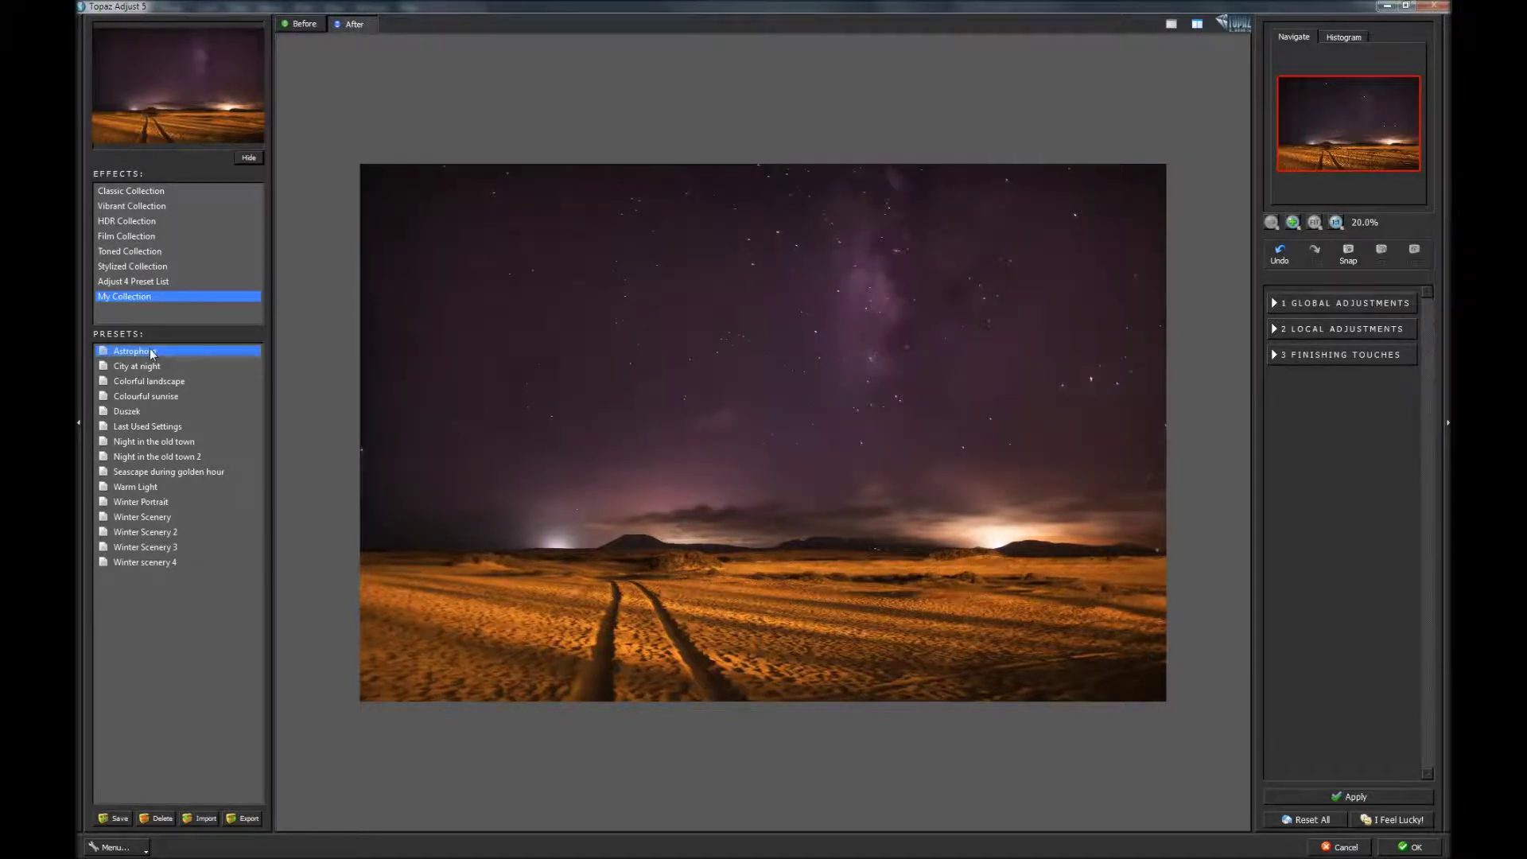
In the adaptive exposure settings, set brightness to 0.13, protect highlights to 0.04 and contrast to -0.17
{"action": "left_click", "coordinate": [1273, 303]}
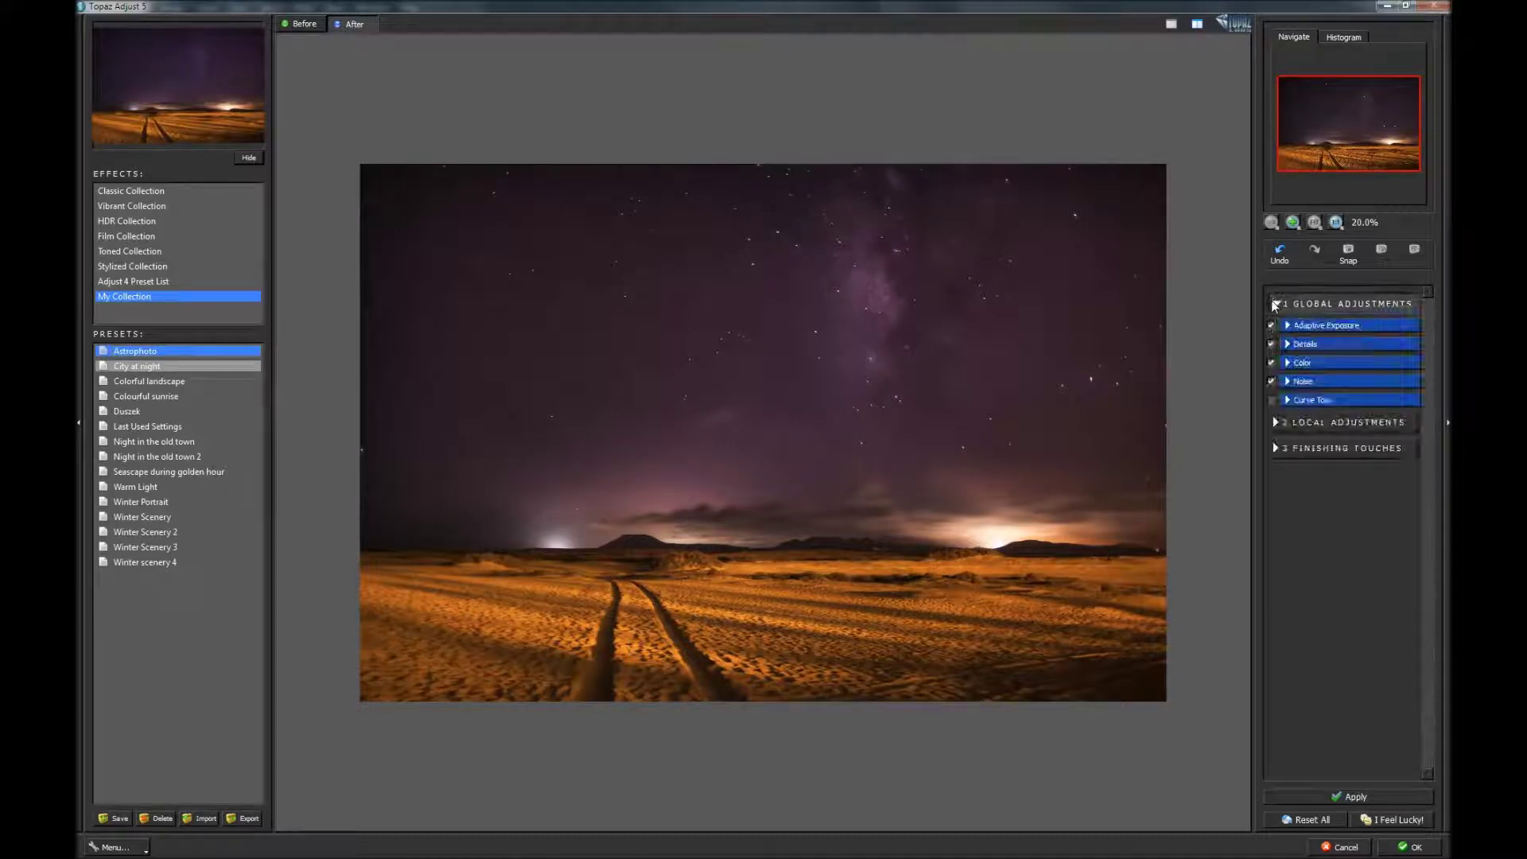
{"action": "left_click", "coordinate": [1288, 327]}
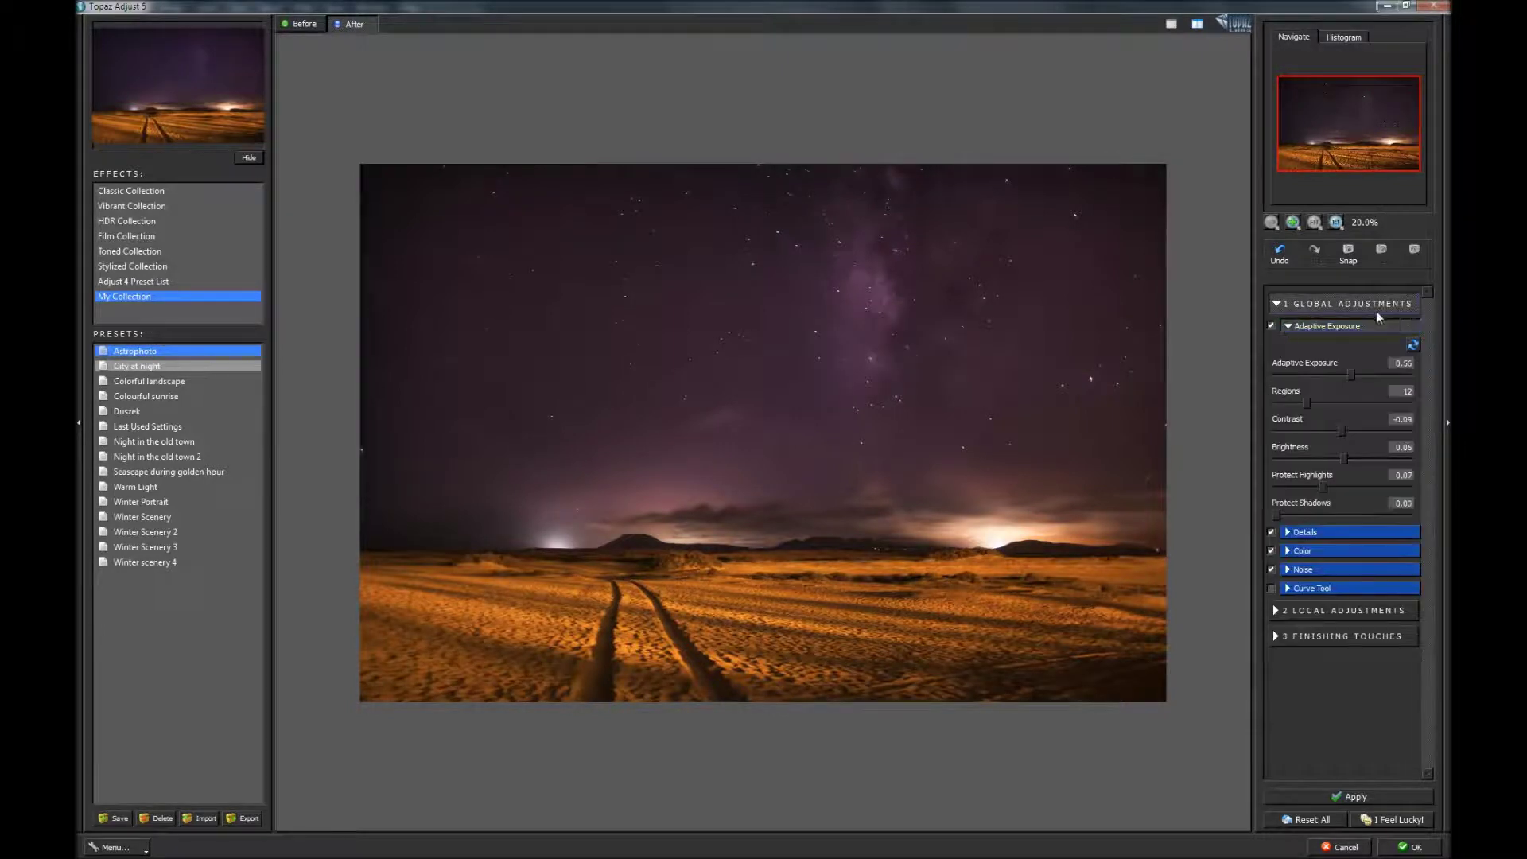
{"action": "left_click", "coordinate": [1347, 458]}
{"action": "left_click", "coordinate": [1347, 459]}
{"action": "left_click", "coordinate": [1349, 461]}
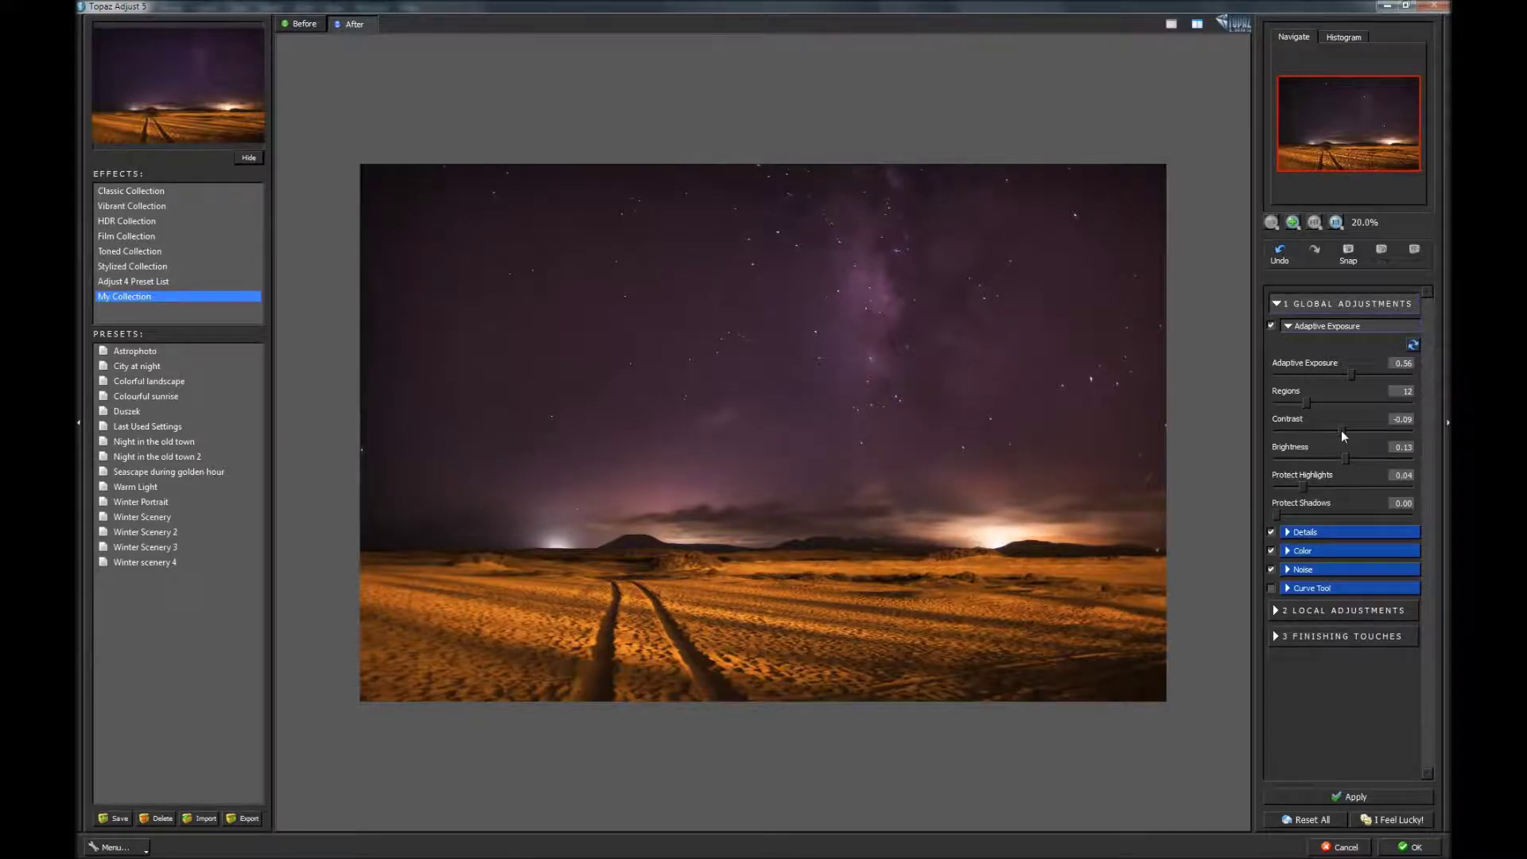
{"action": "left_click", "coordinate": [1348, 431]}
{"action": "left_click_drag", "start_coordinate": [1338, 433], "coordinate": [1328, 435]}
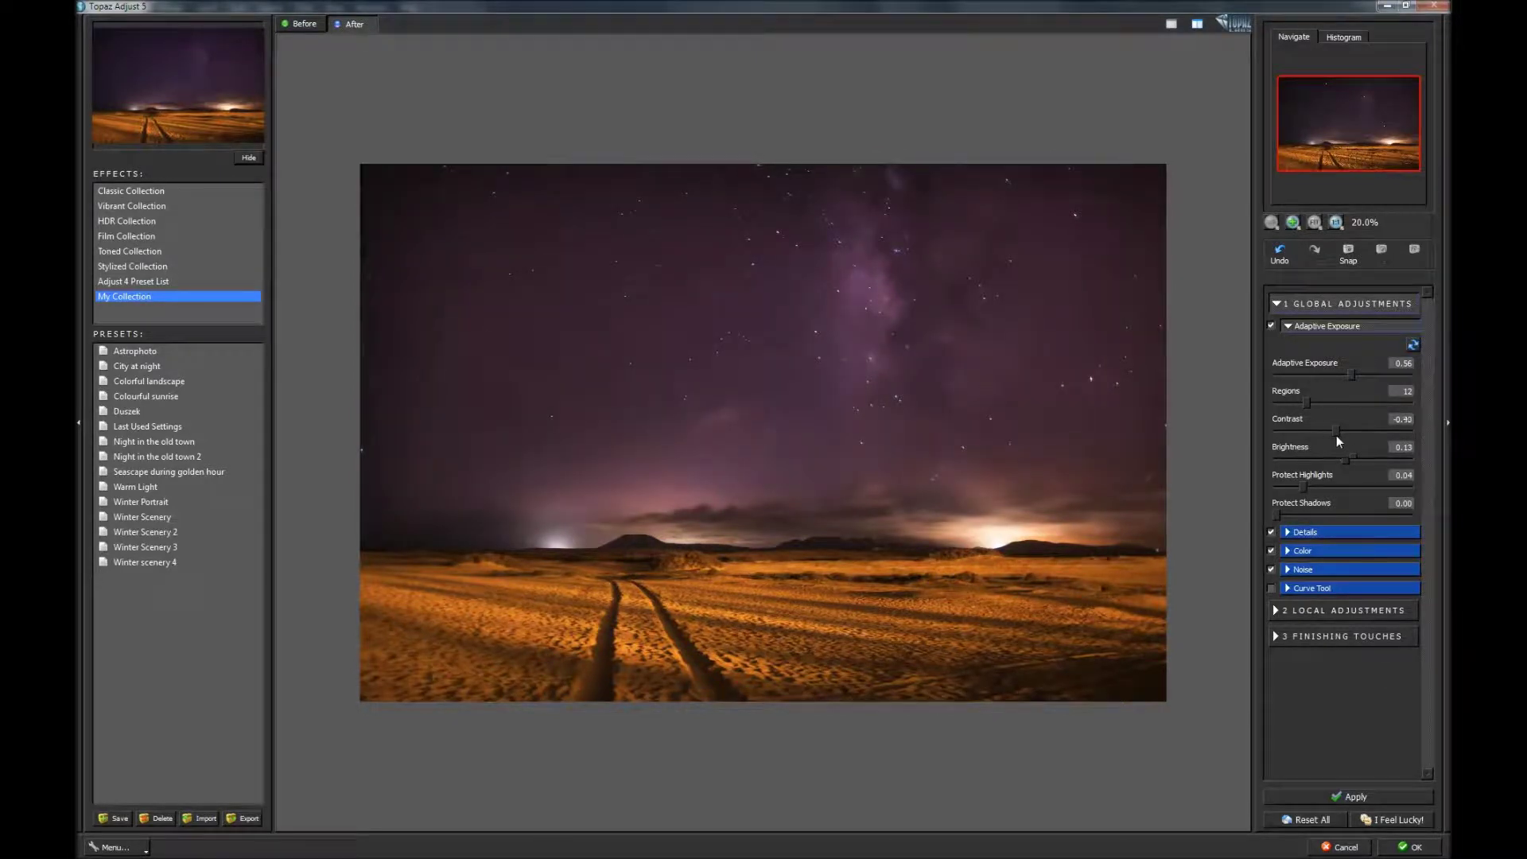
{"action": "left_click_drag", "start_coordinate": [1335, 440], "coordinate": [1341, 440]}
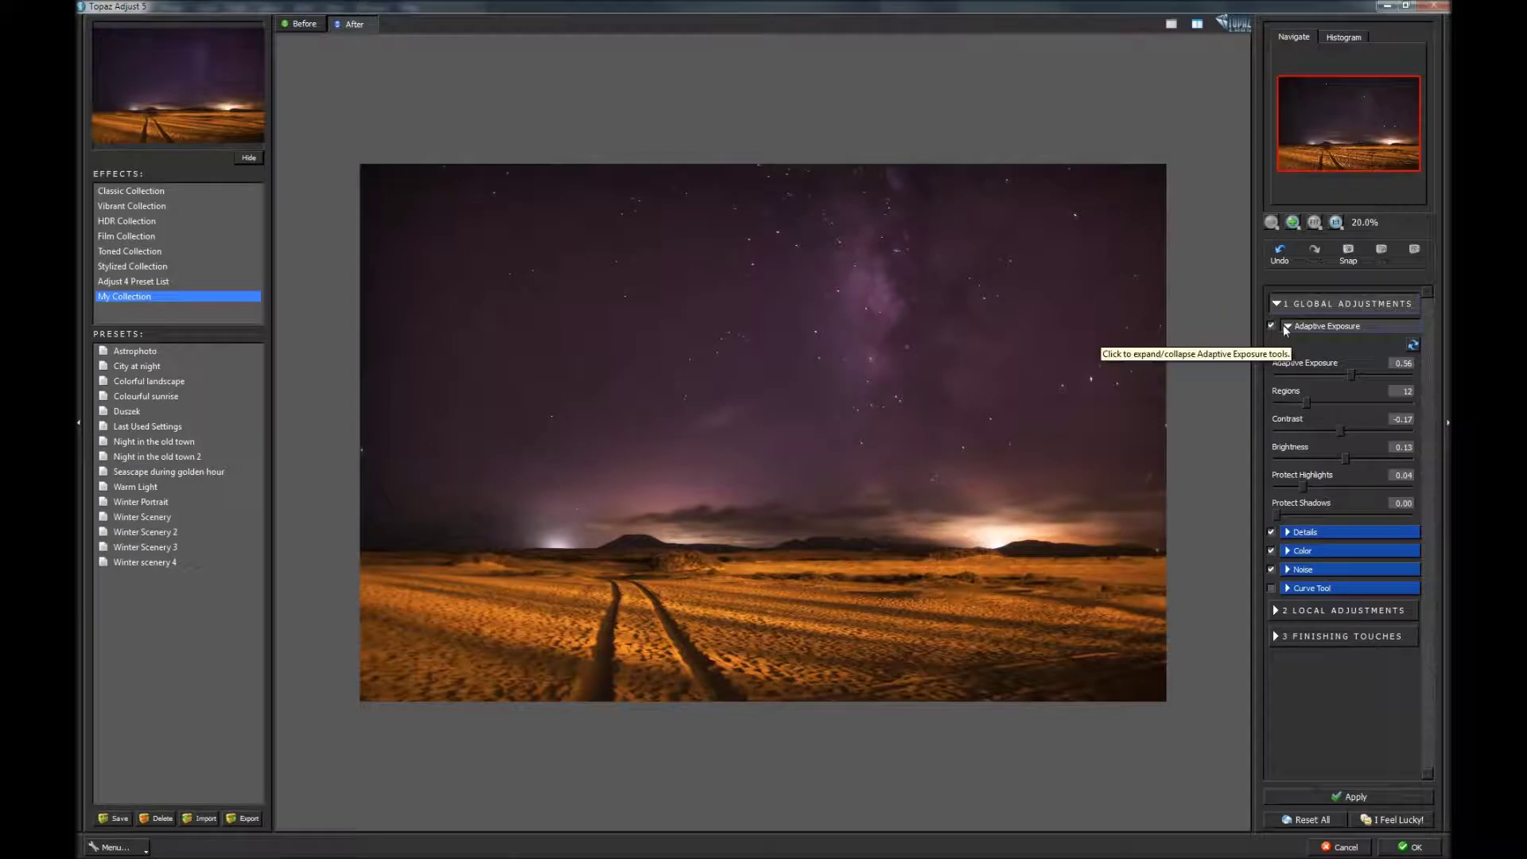
Try stronger and weaker adaptive exposure amounts, and settle on 0.55
{"action": "left_click", "coordinate": [1349, 375]}
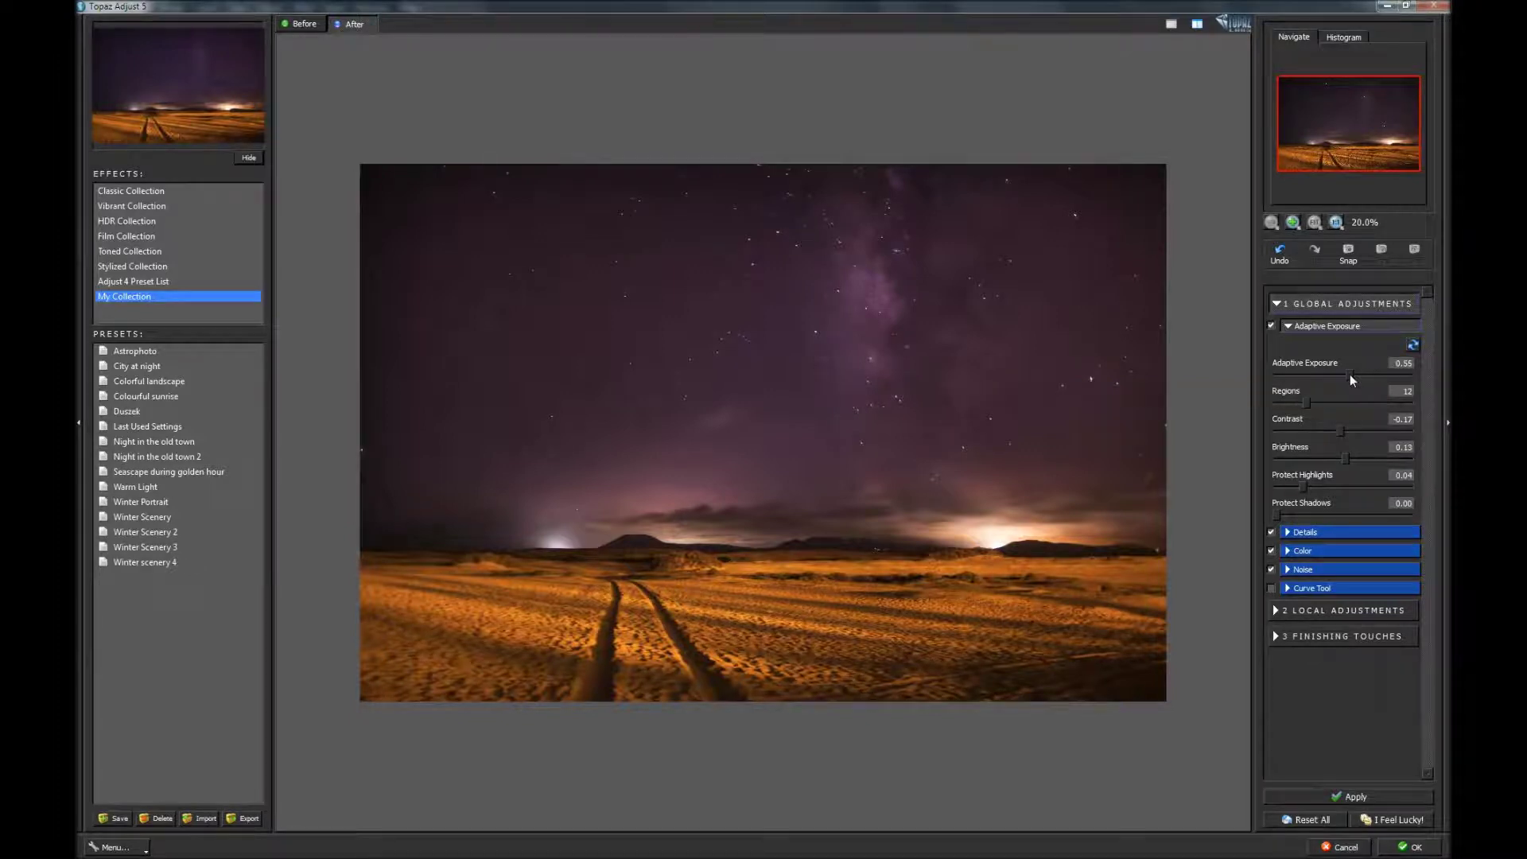
{"action": "left_click", "coordinate": [1388, 378]}
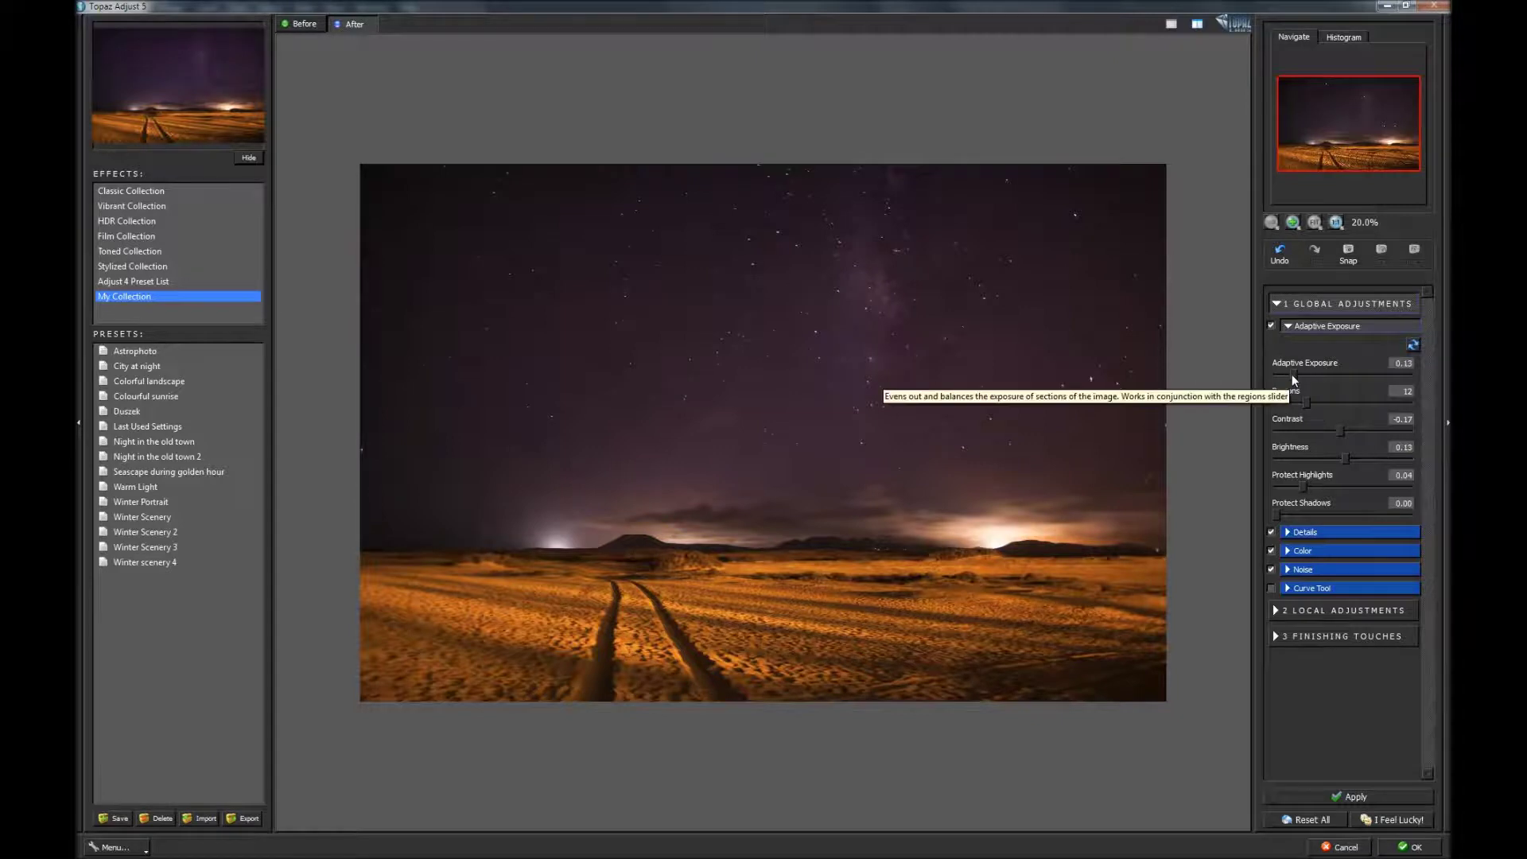
{"action": "left_click_drag", "start_coordinate": [1326, 375], "coordinate": [1342, 376]}
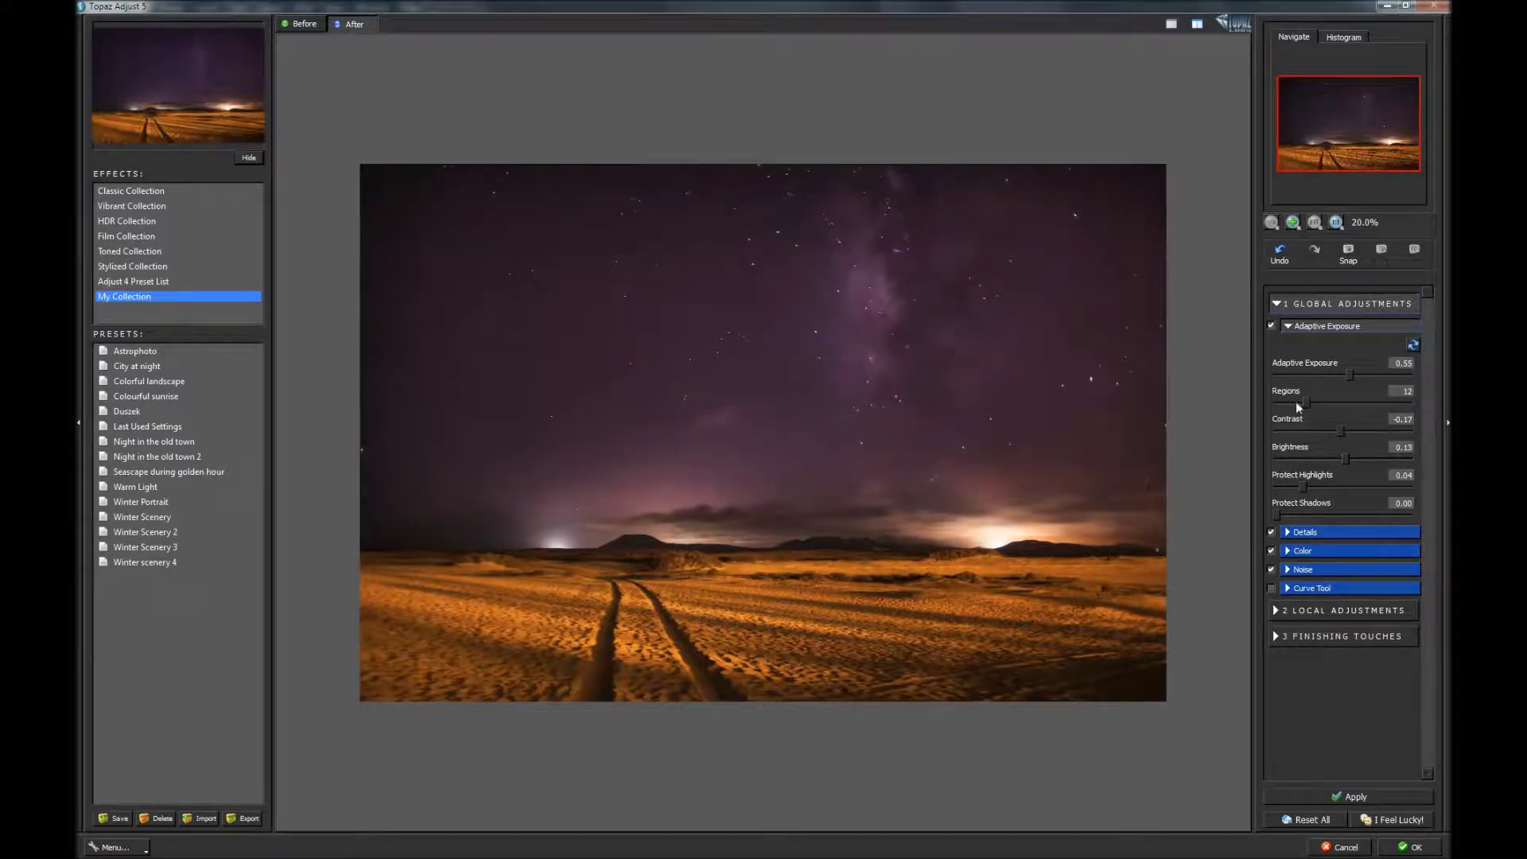
Try the adaptive exposure regions at 1 and at 50, and set them back to 12
{"action": "left_click_drag", "start_coordinate": [1304, 405], "coordinate": [1272, 406]}
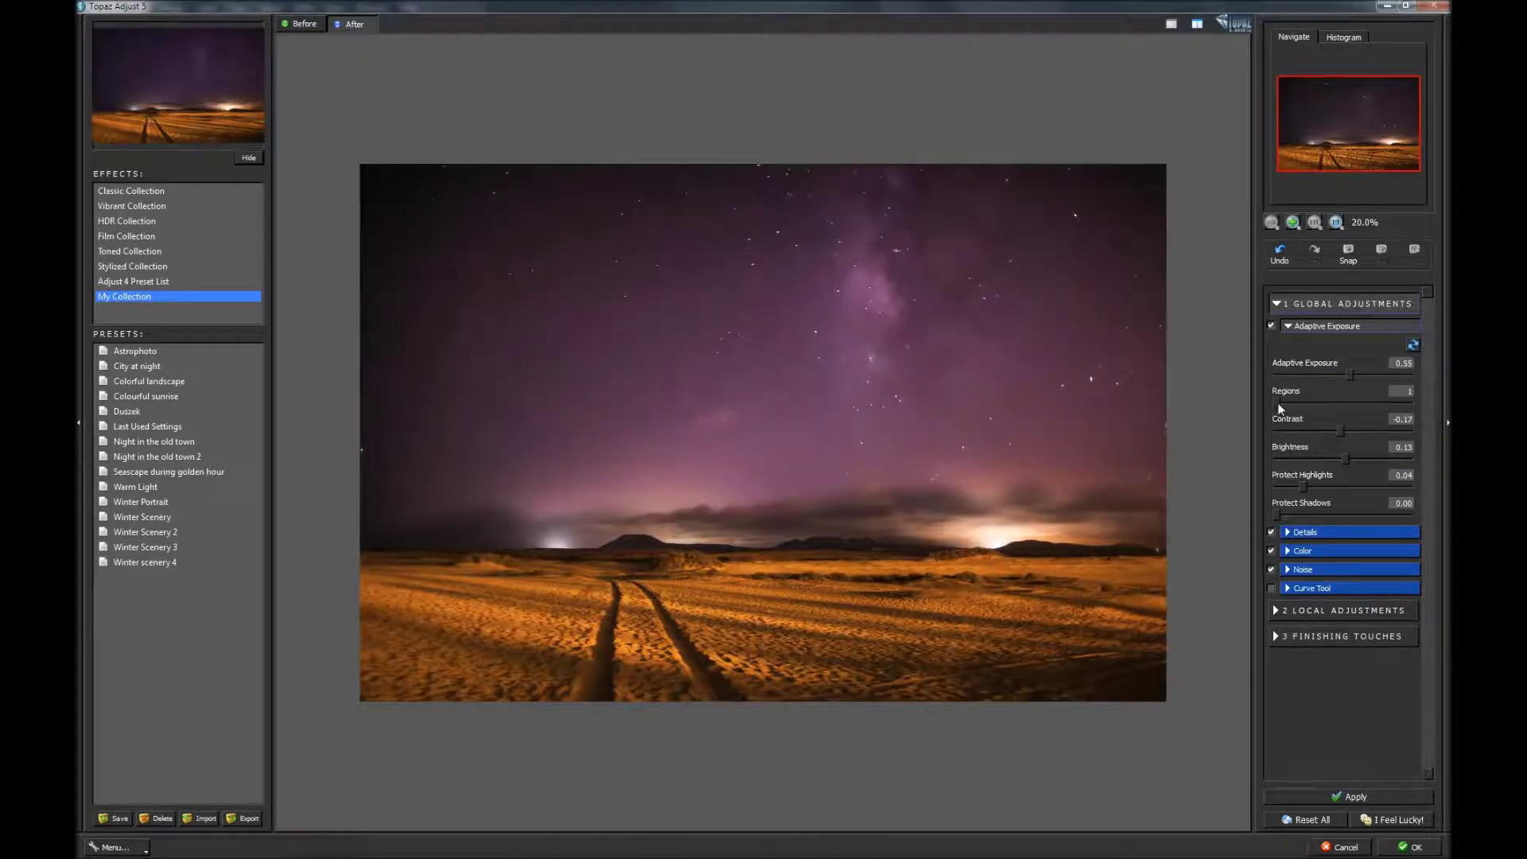
{"action": "left_click_drag", "start_coordinate": [1353, 402], "coordinate": [1409, 403]}
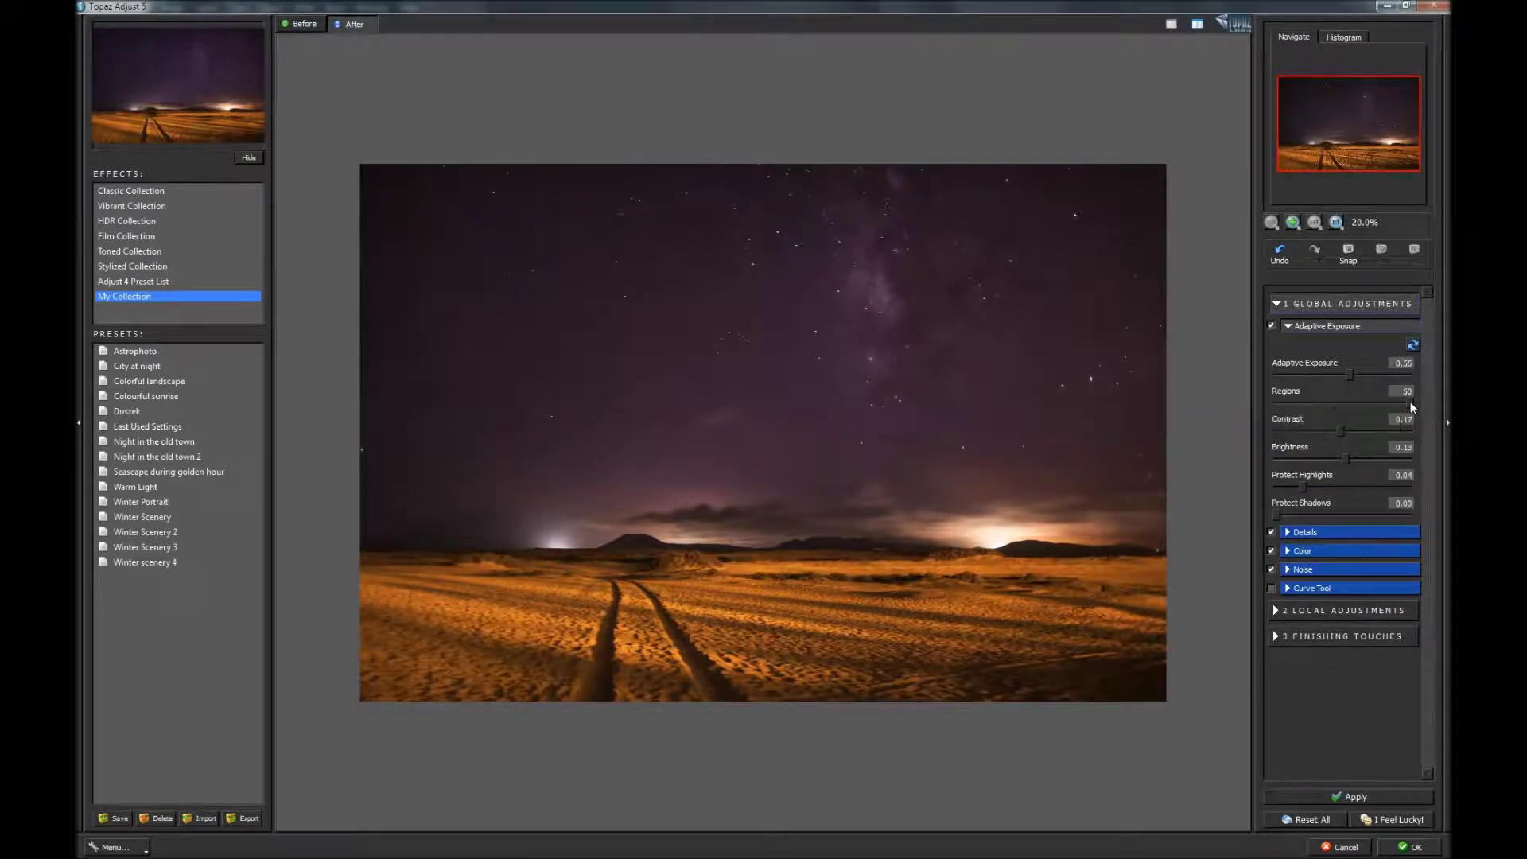
{"action": "left_click_drag", "start_coordinate": [1305, 411], "coordinate": [1249, 418]}
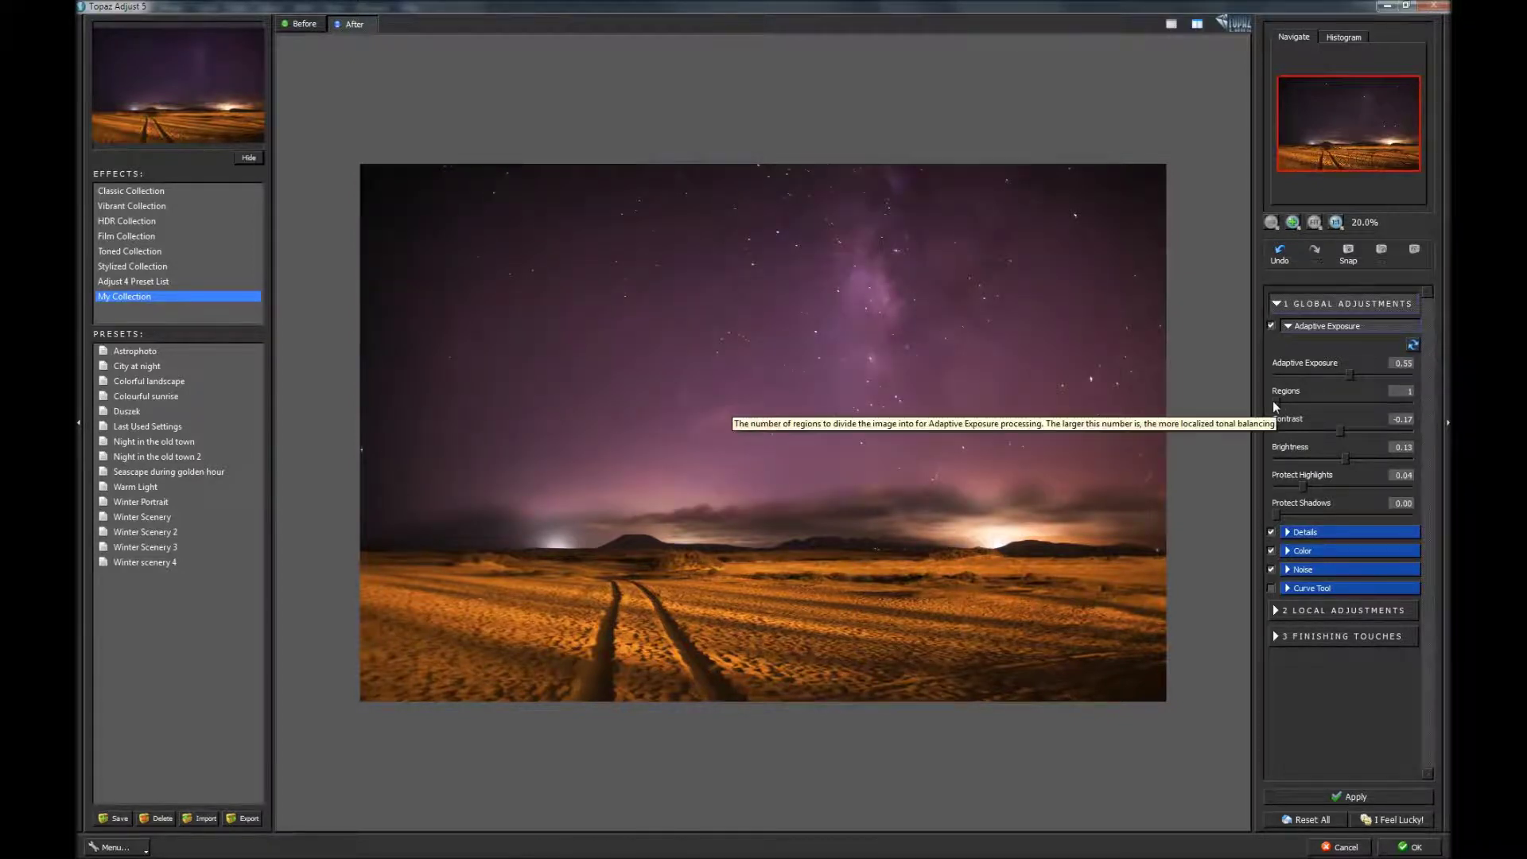
{"action": "left_click_drag", "start_coordinate": [1272, 401], "coordinate": [1441, 401]}
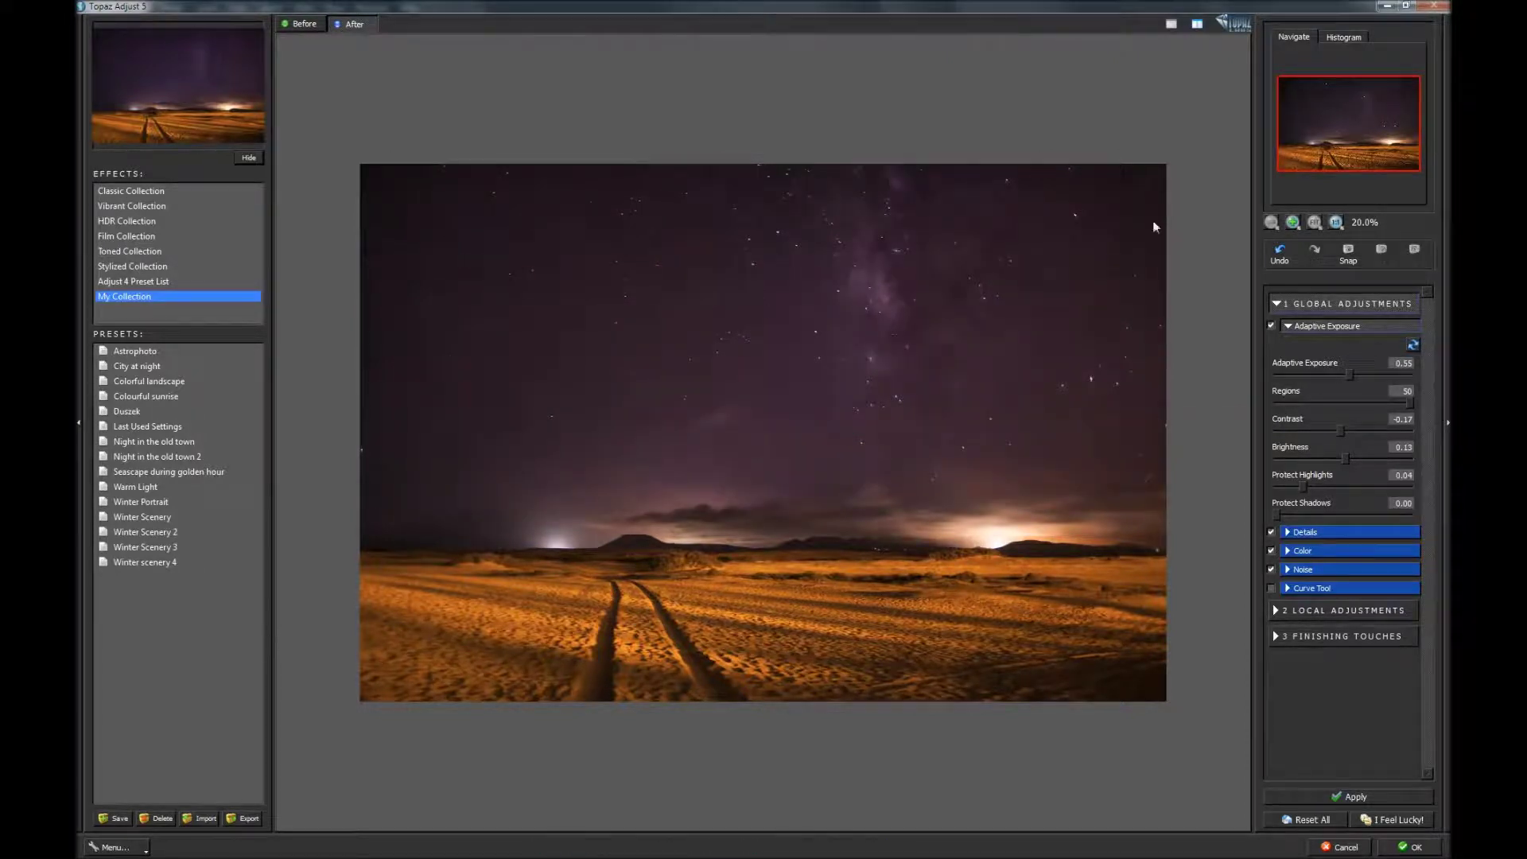
{"action": "left_click_drag", "start_coordinate": [1410, 402], "coordinate": [1316, 409]}
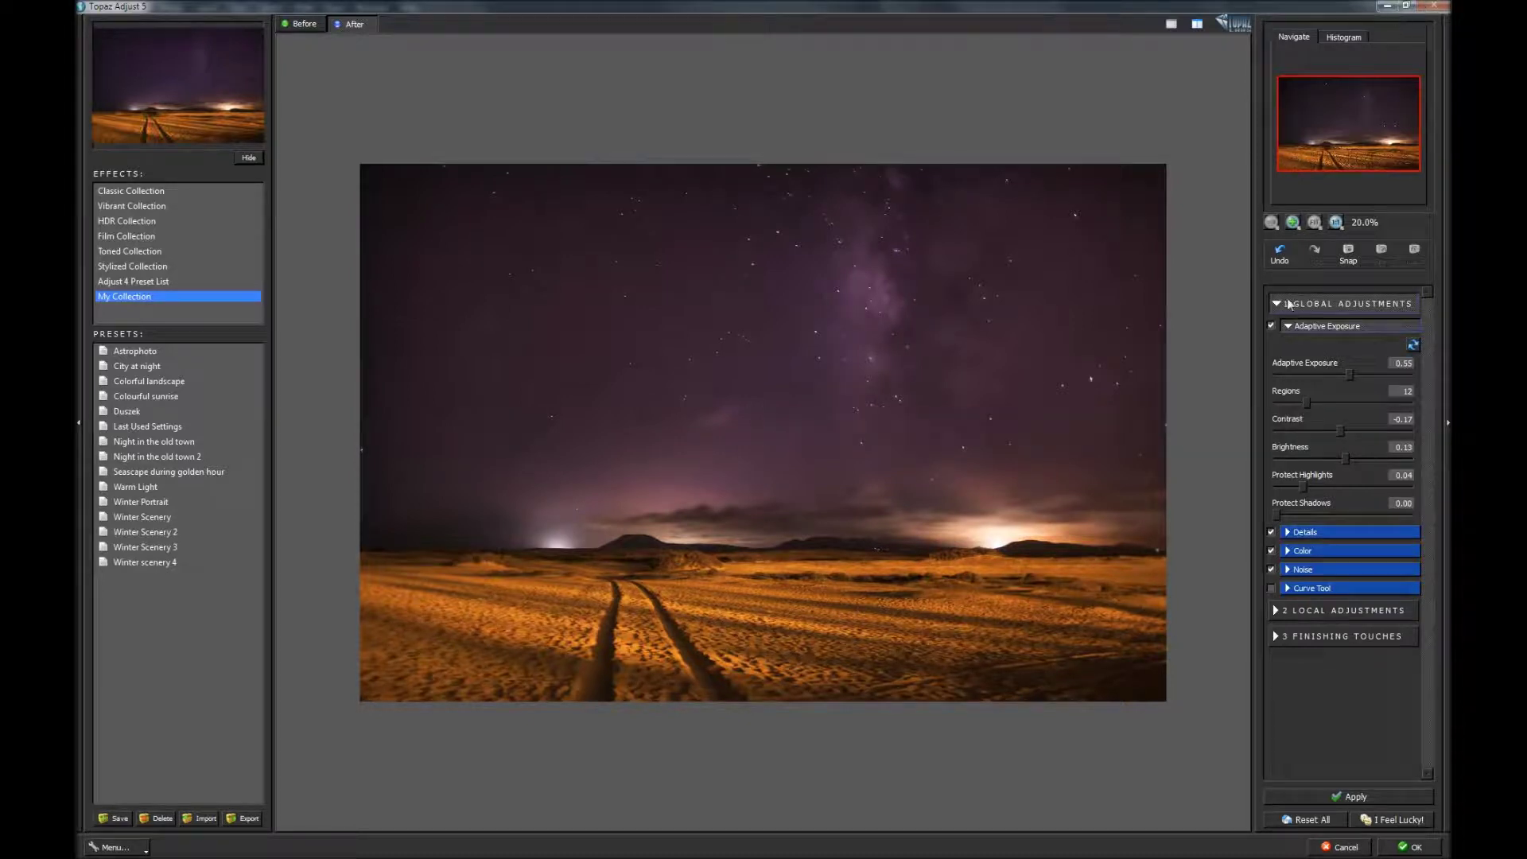
Reduce the saturation boost in the color adjustments to 1.08
{"action": "left_click", "coordinate": [1288, 327]}
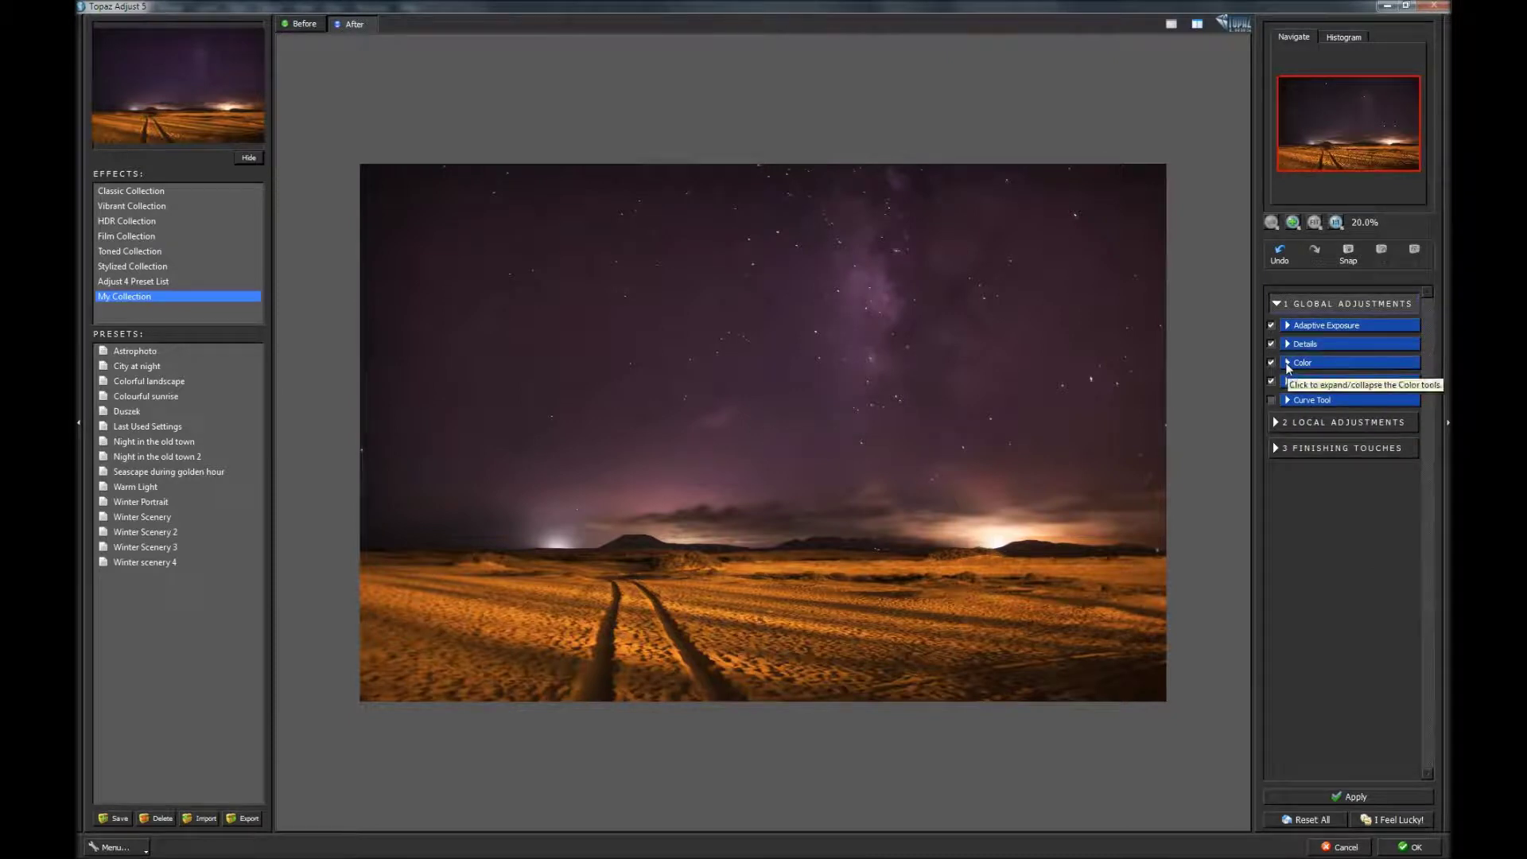
{"action": "left_click", "coordinate": [1287, 364]}
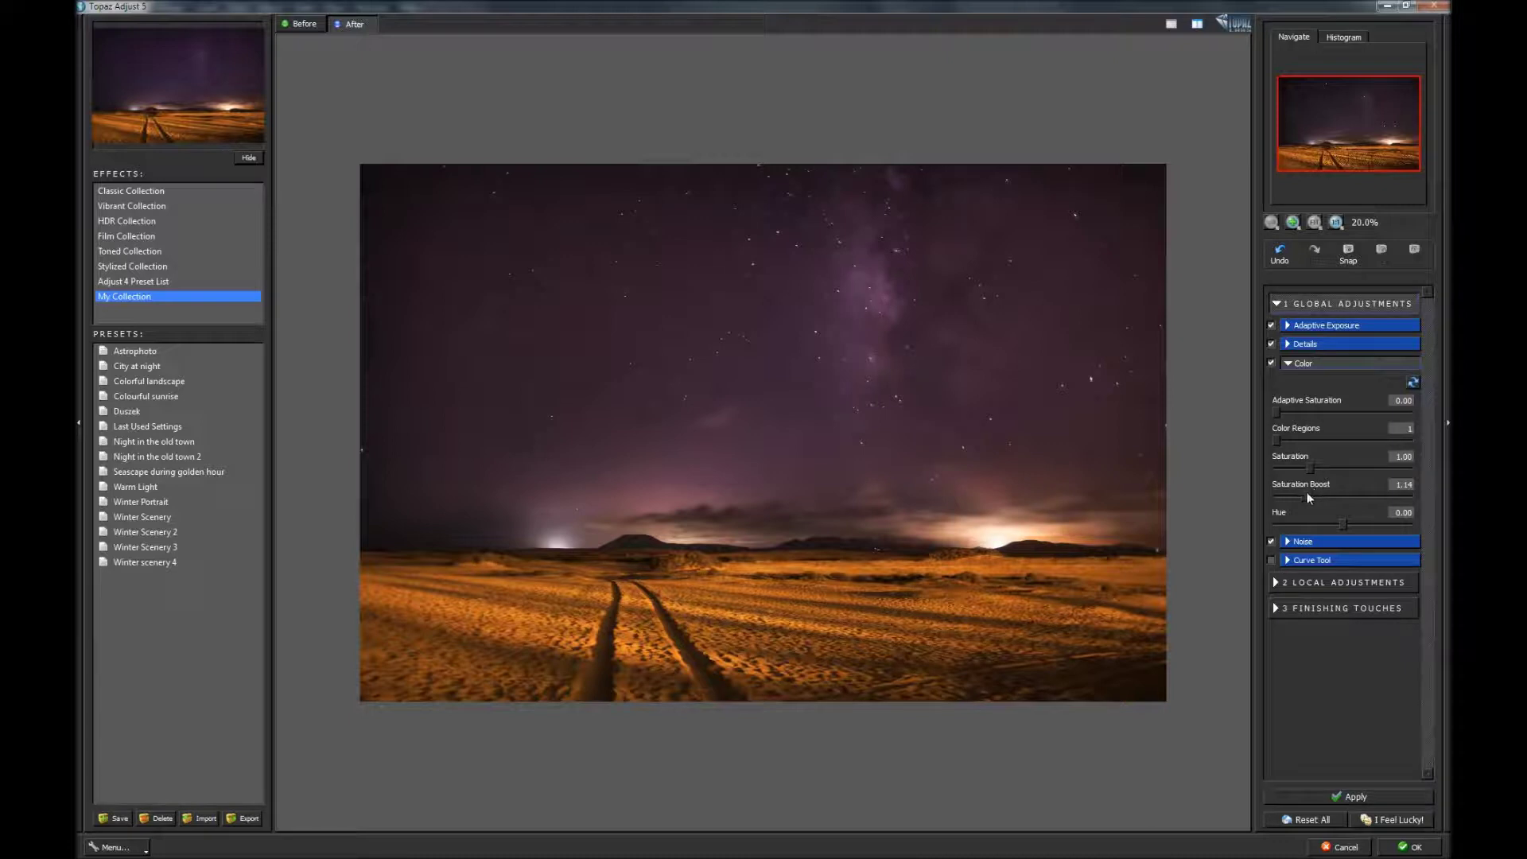
{"action": "left_click_drag", "start_coordinate": [1306, 495], "coordinate": [1296, 494]}
Enable the Curve Tool, try several contrast curves, choose Light Contrast, and compare the photo with and without the curve
{"action": "left_click", "coordinate": [1273, 562]}
{"action": "left_click", "coordinate": [1352, 560]}
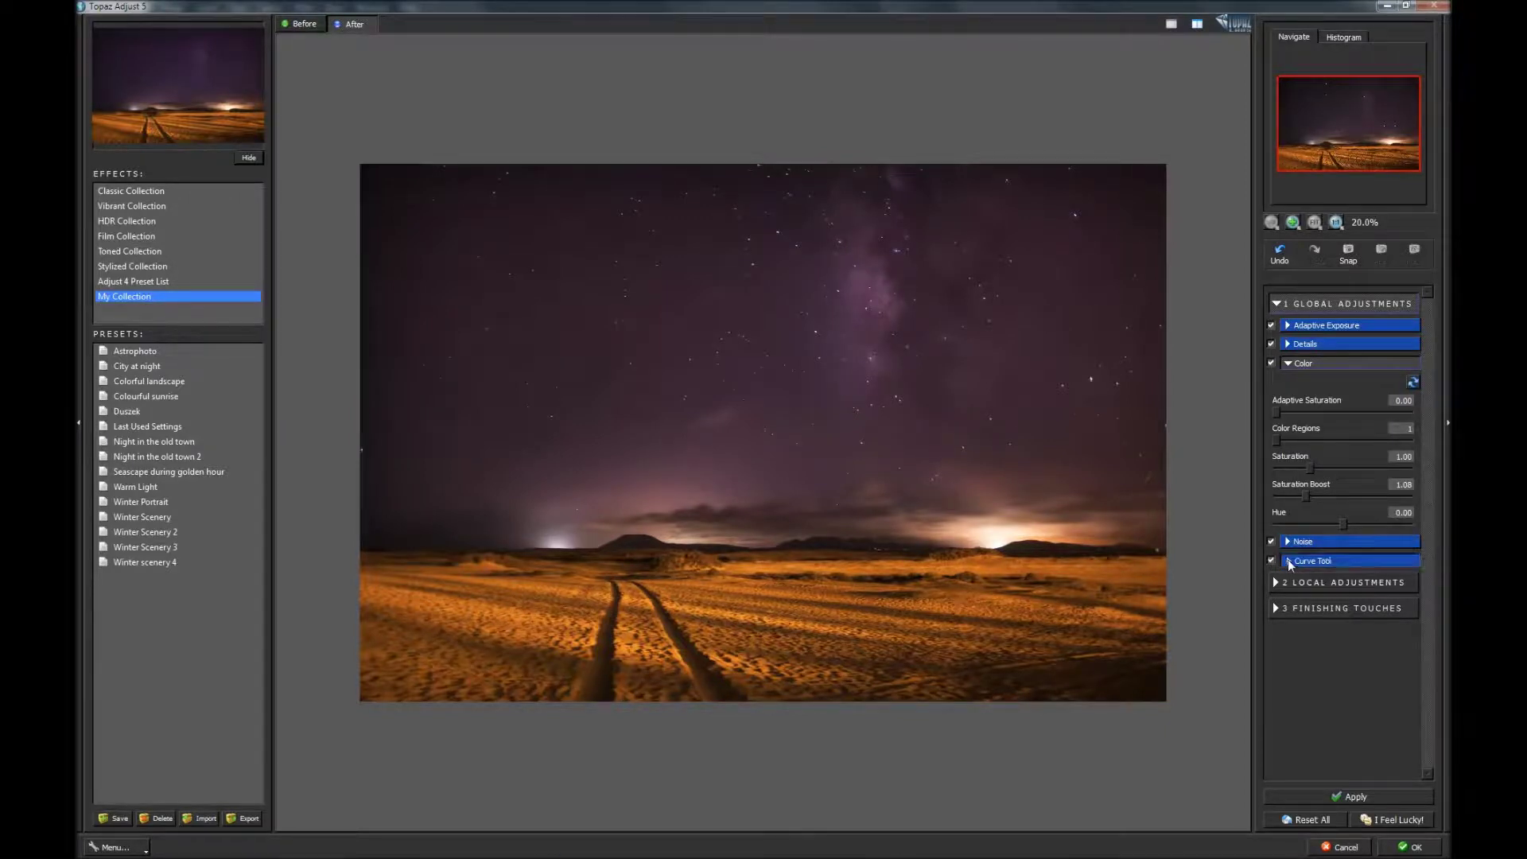
{"action": "left_click", "coordinate": [1371, 417]}
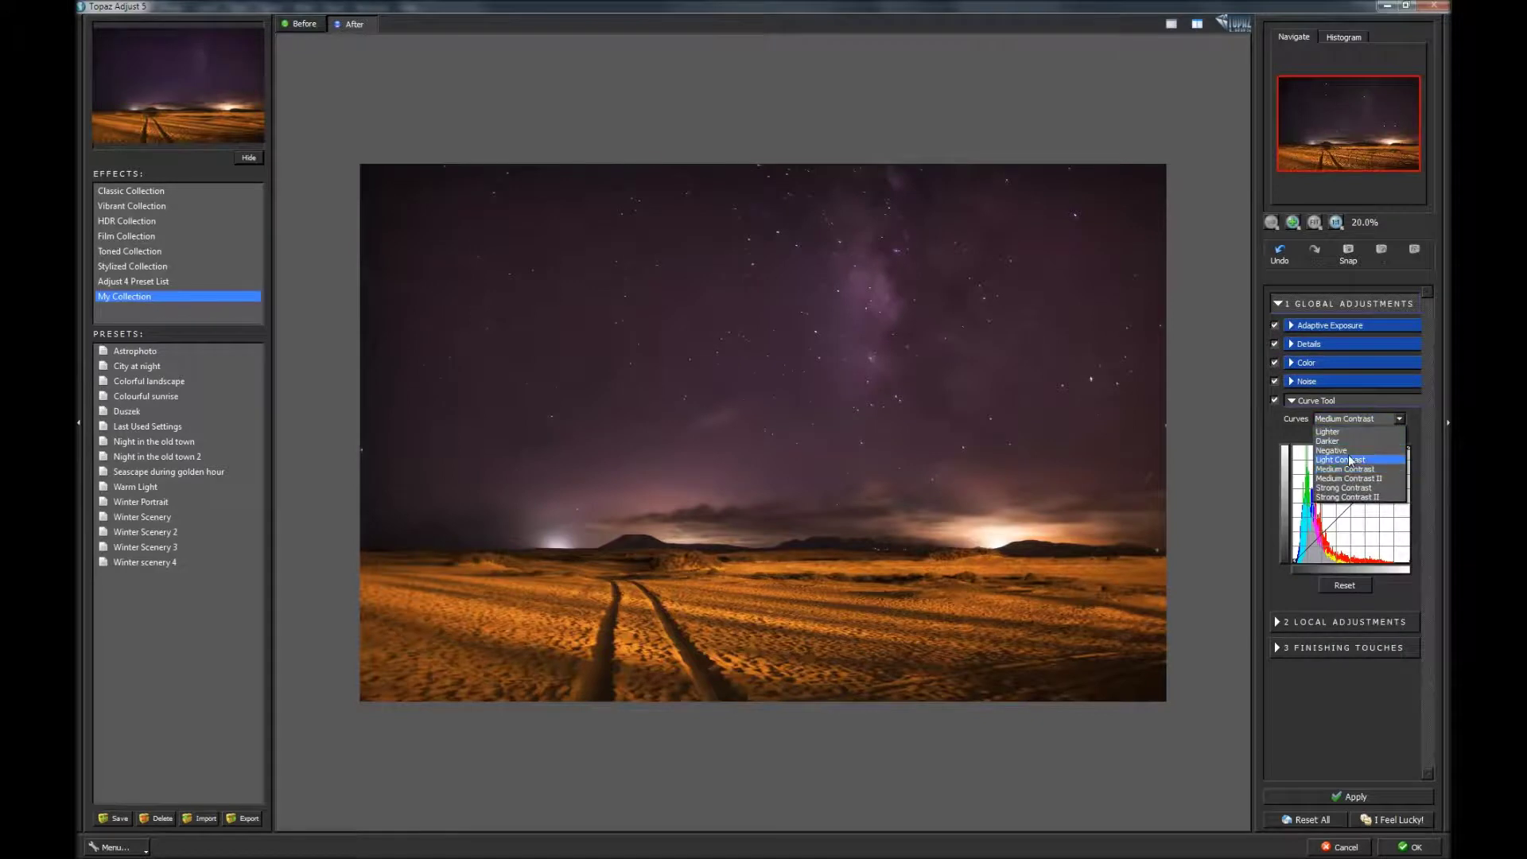
{"action": "left_click", "coordinate": [1351, 468]}
{"action": "left_click", "coordinate": [1375, 420]}
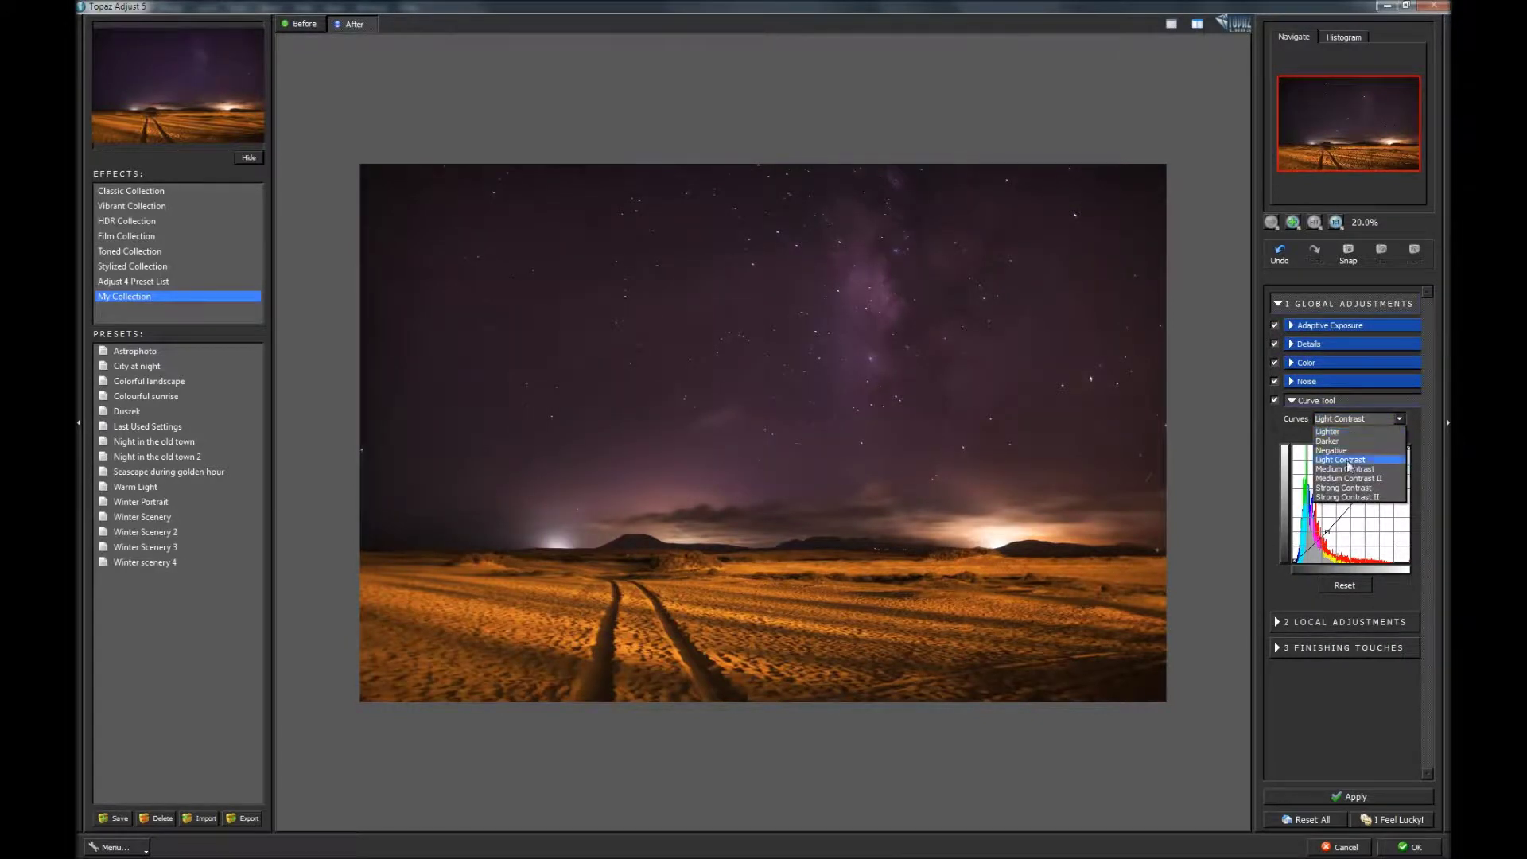
{"action": "left_click", "coordinate": [1347, 475]}
{"action": "left_click", "coordinate": [1355, 420]}
{"action": "left_click", "coordinate": [1351, 459]}
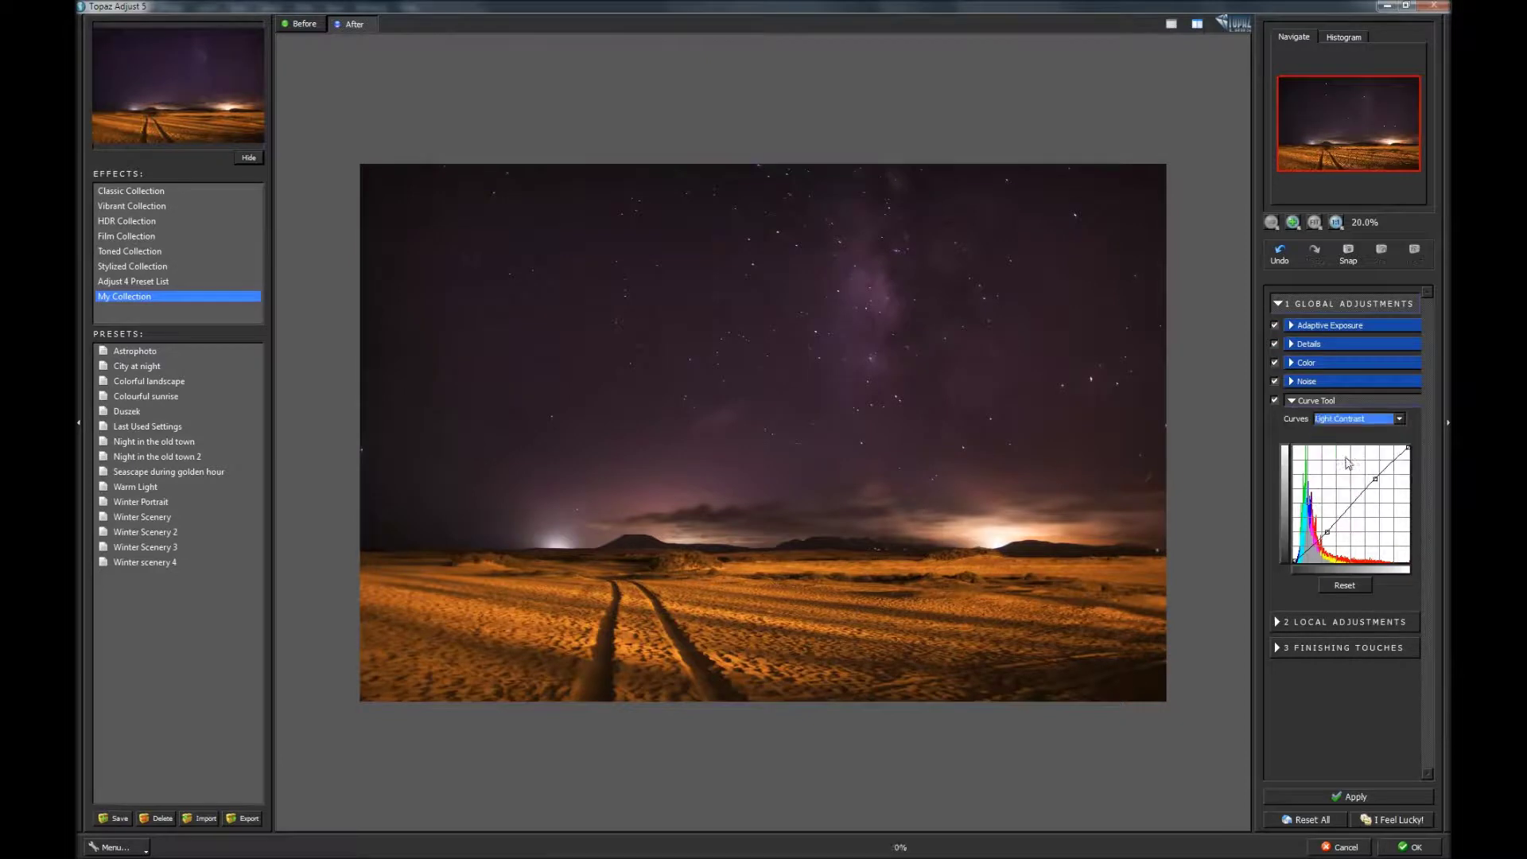
{"action": "left_click", "coordinate": [1276, 401]}
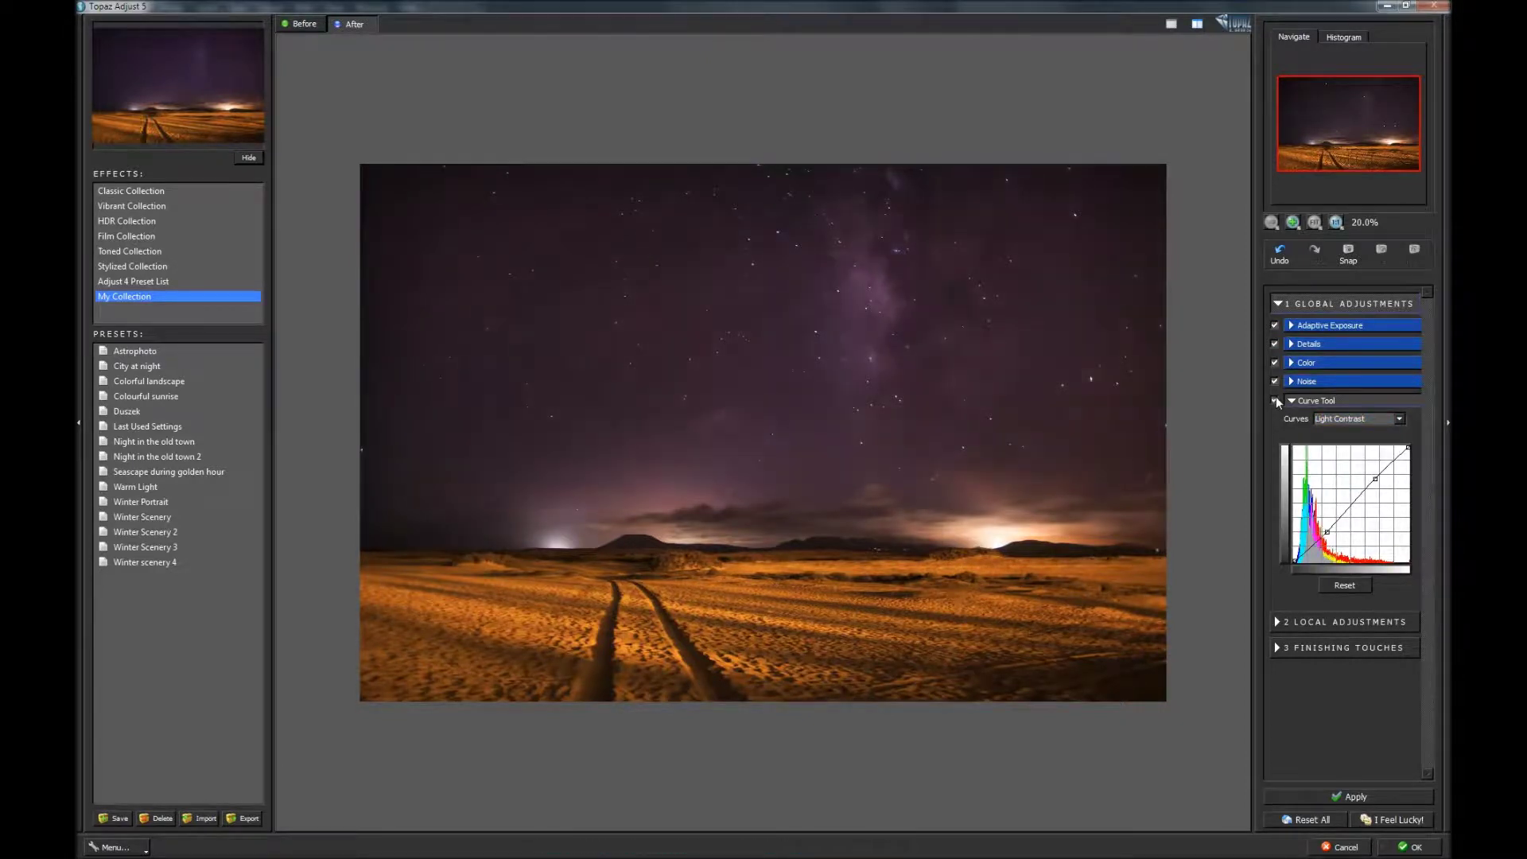
{"action": "left_click", "coordinate": [1275, 401]}
Lower the warmth slightly in the finishing touches and apply the Topaz Adjust result to the Photoshop layer
{"action": "left_click", "coordinate": [1276, 646]}
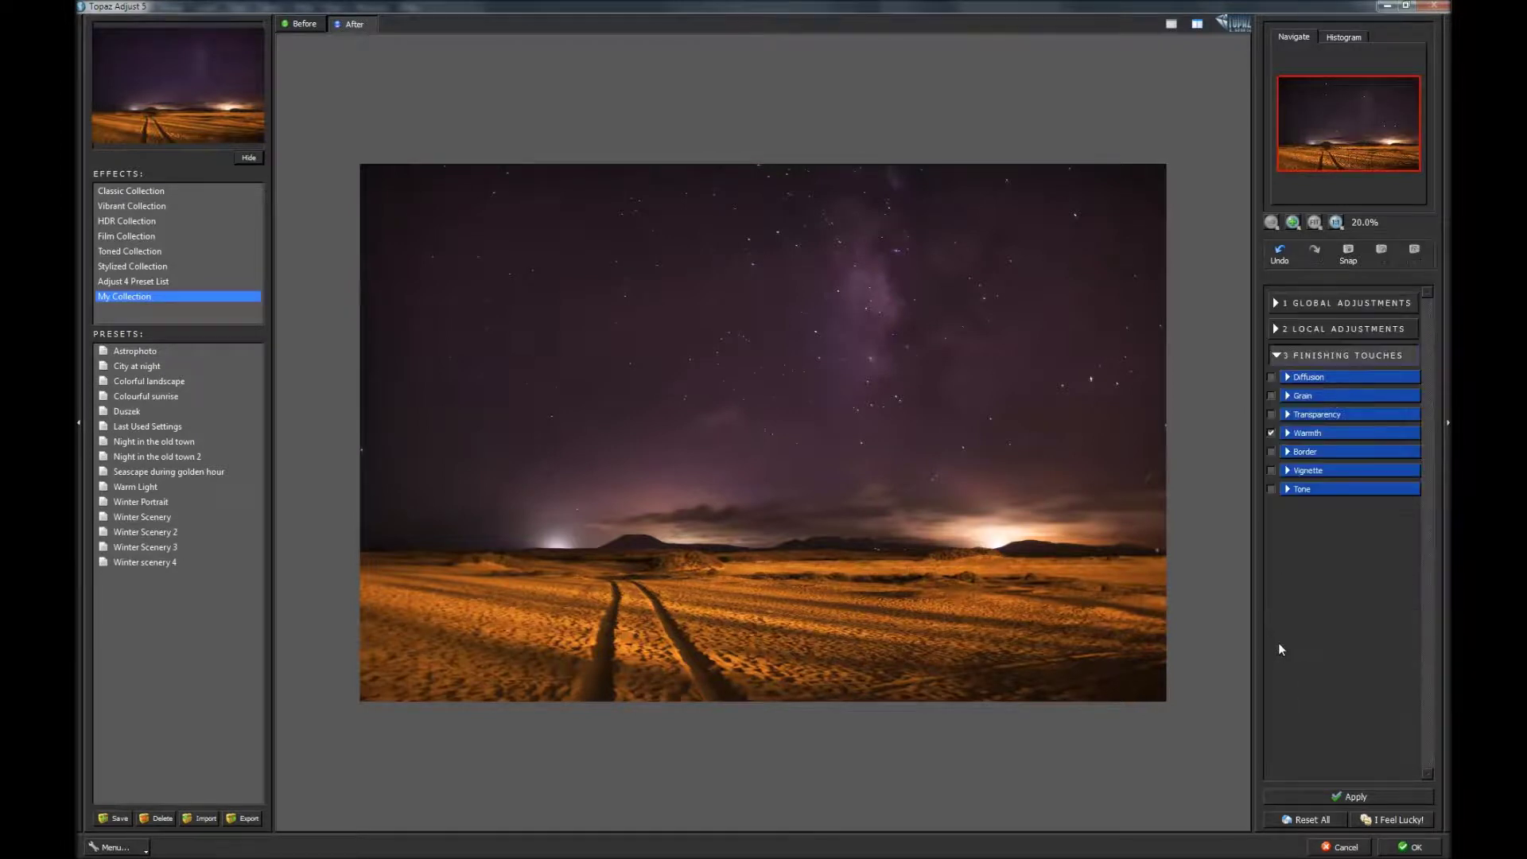
{"action": "left_click", "coordinate": [1287, 434]}
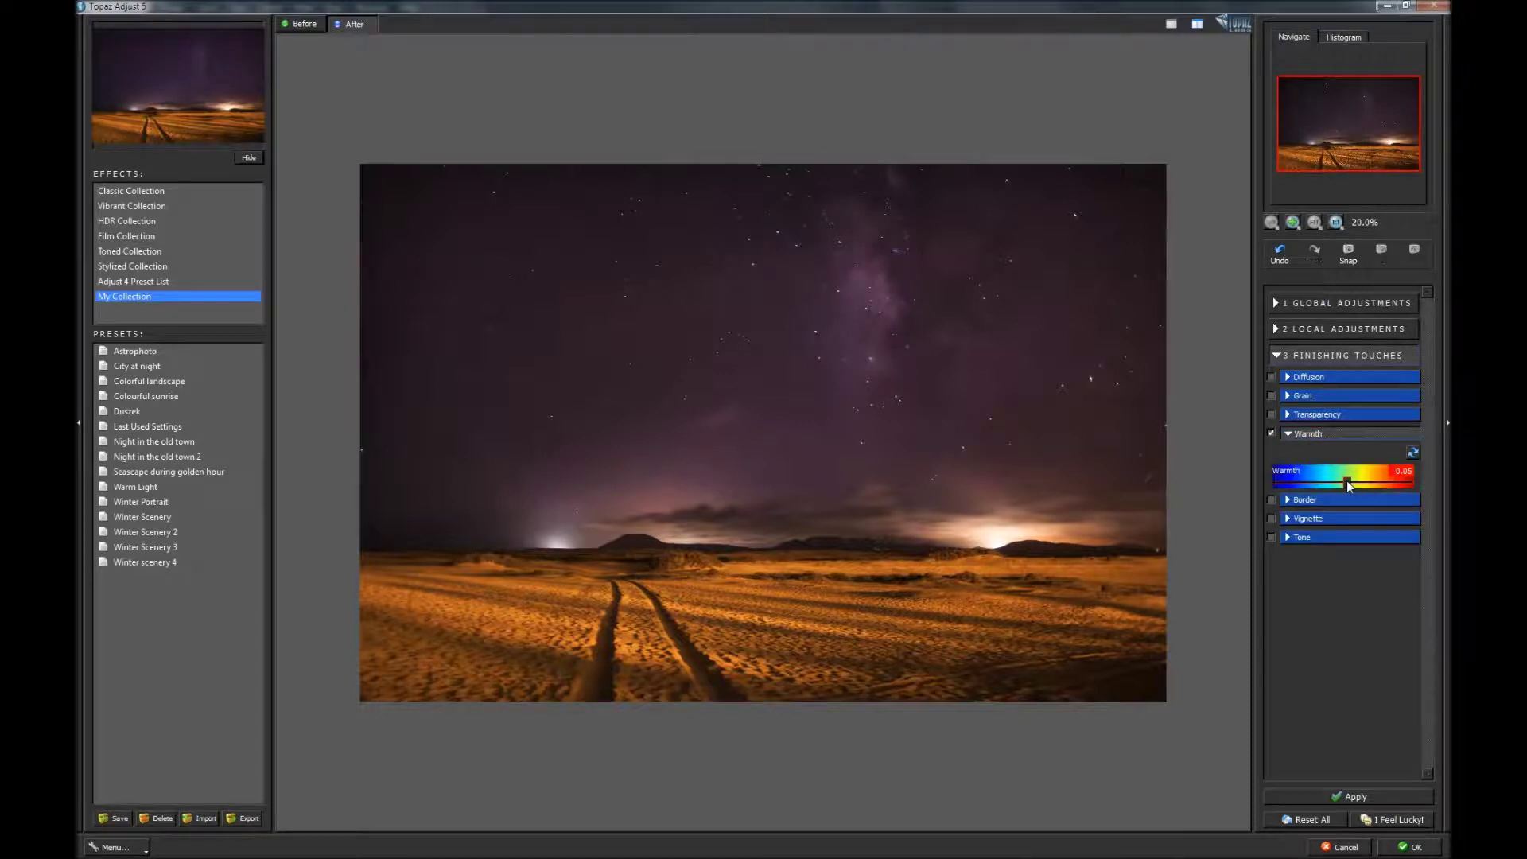
{"action": "left_click_drag", "start_coordinate": [1349, 486], "coordinate": [1336, 483]}
{"action": "left_click", "coordinate": [1416, 849]}
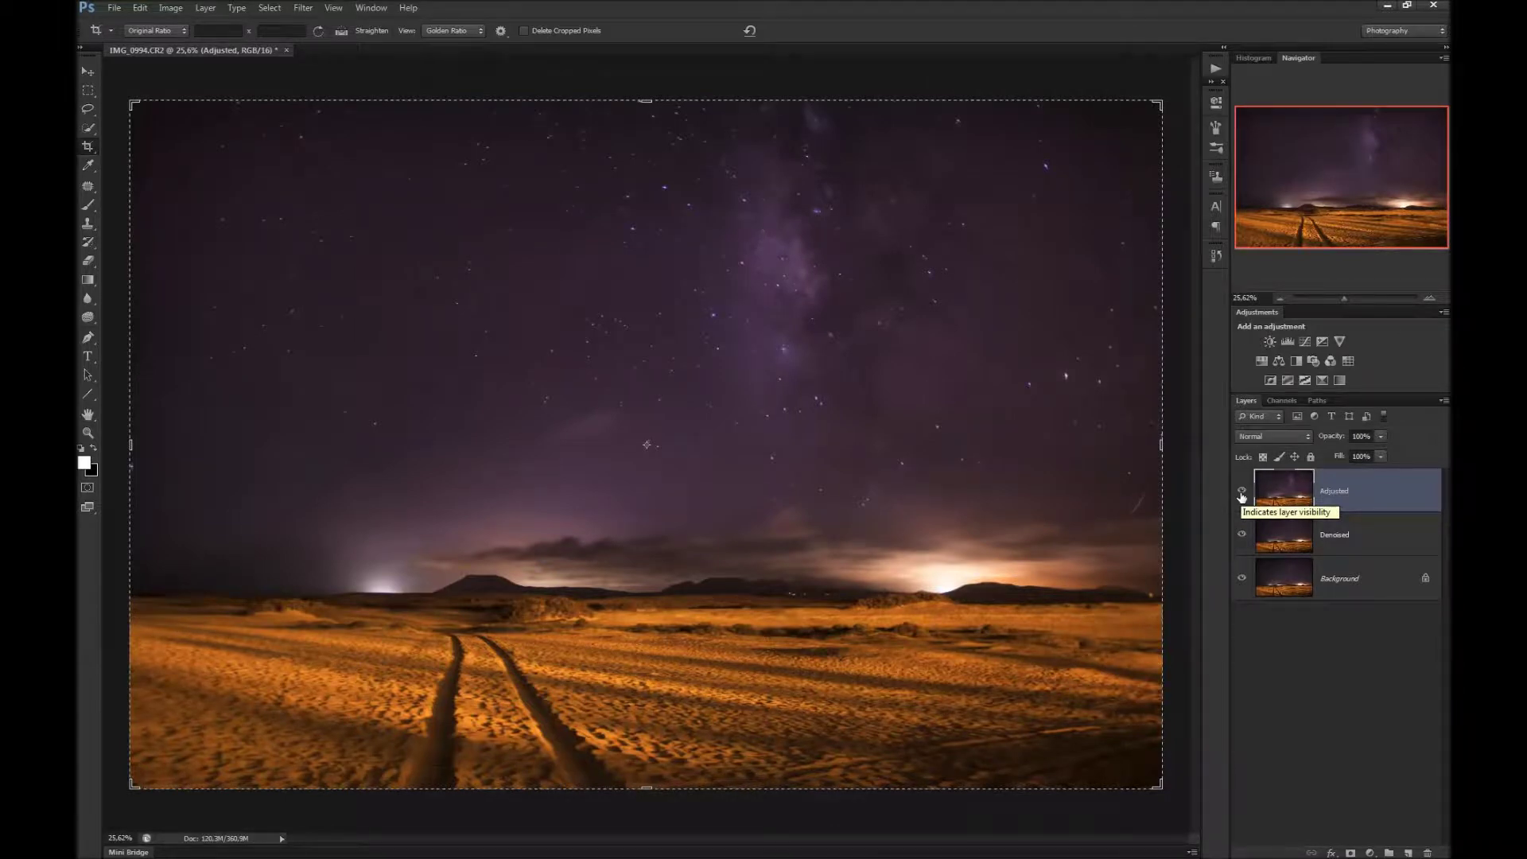
Hide and show the Adjusted layer repeatedly to compare the photo with and without the Topaz Adjust effect
{"action": "left_click", "coordinate": [1241, 494]}
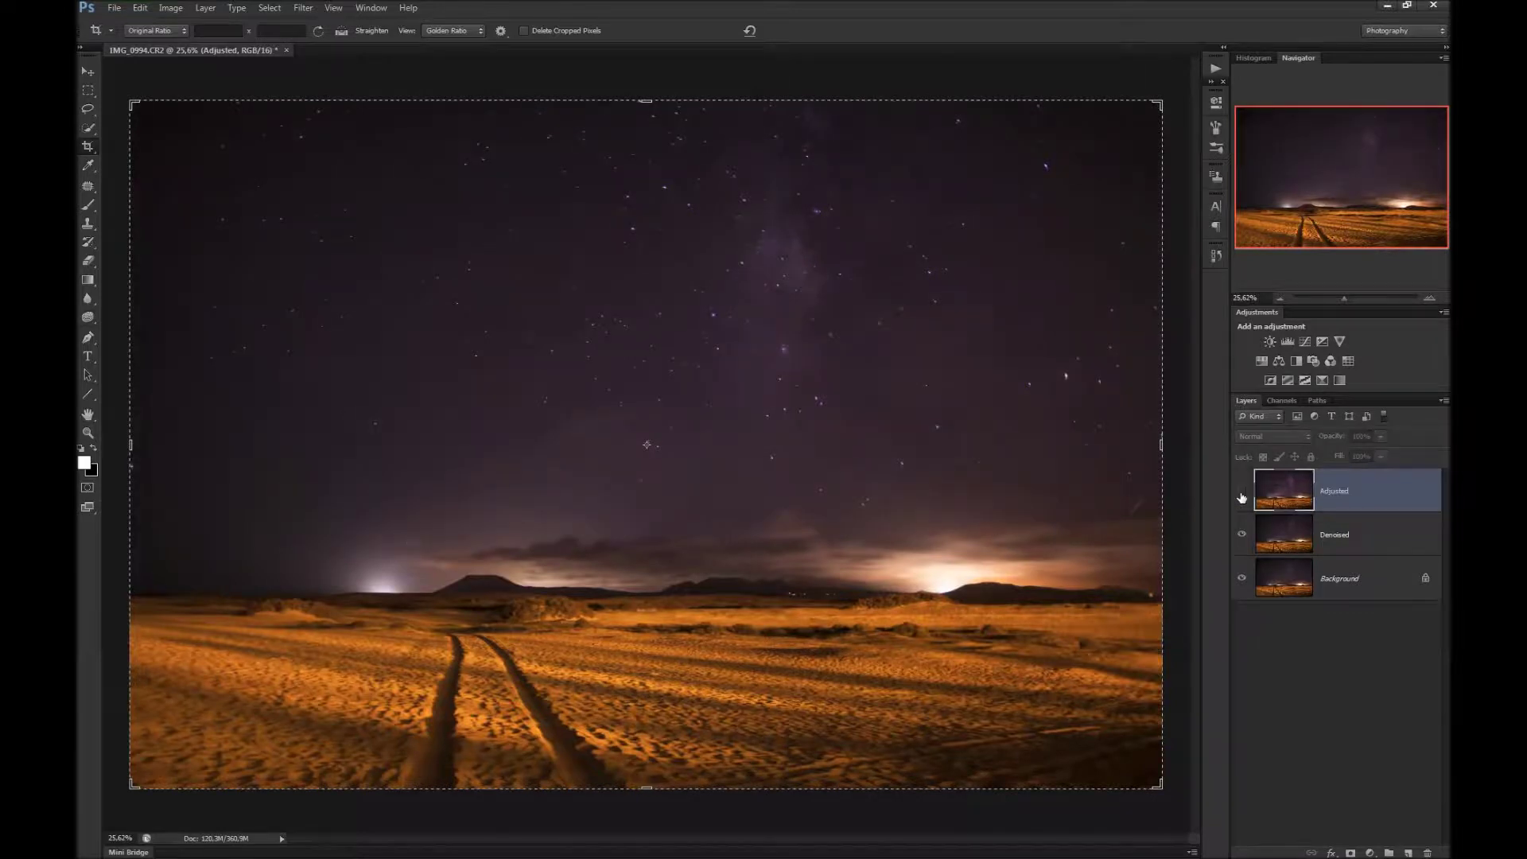
{"action": "left_click", "coordinate": [1241, 493]}
{"action": "left_click", "coordinate": [1241, 493]}
{"action": "left_click", "coordinate": [1241, 493]}
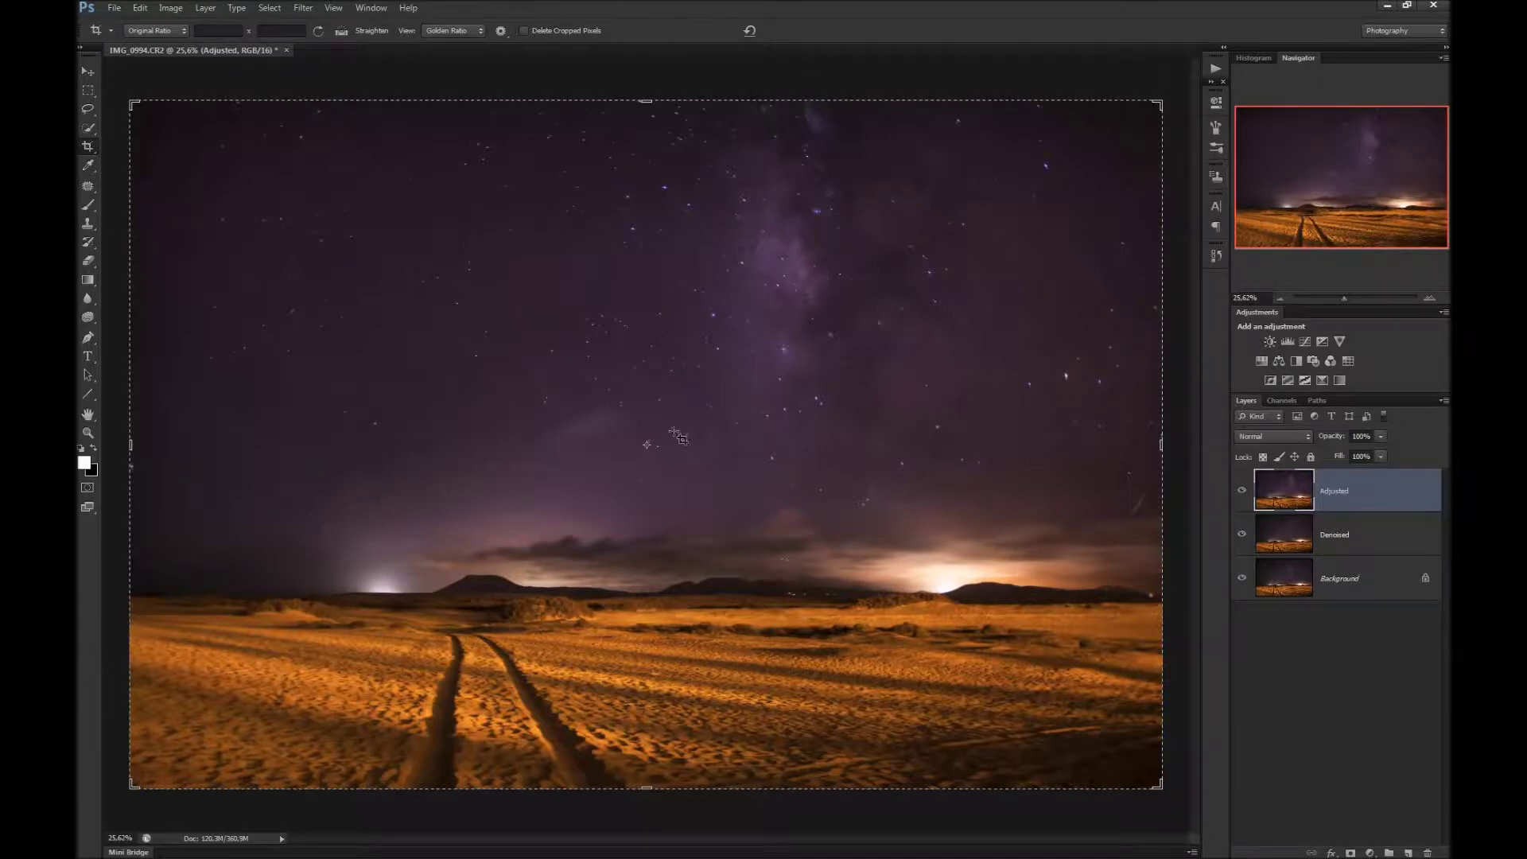
Create a new layer named Dodge & Burn in Soft Light mode, filled with the soft-light-neutral 50% gray
{"action": "left_click", "coordinate": [205, 7]}
{"action": "mouse_move", "coordinate": [215, 29]}
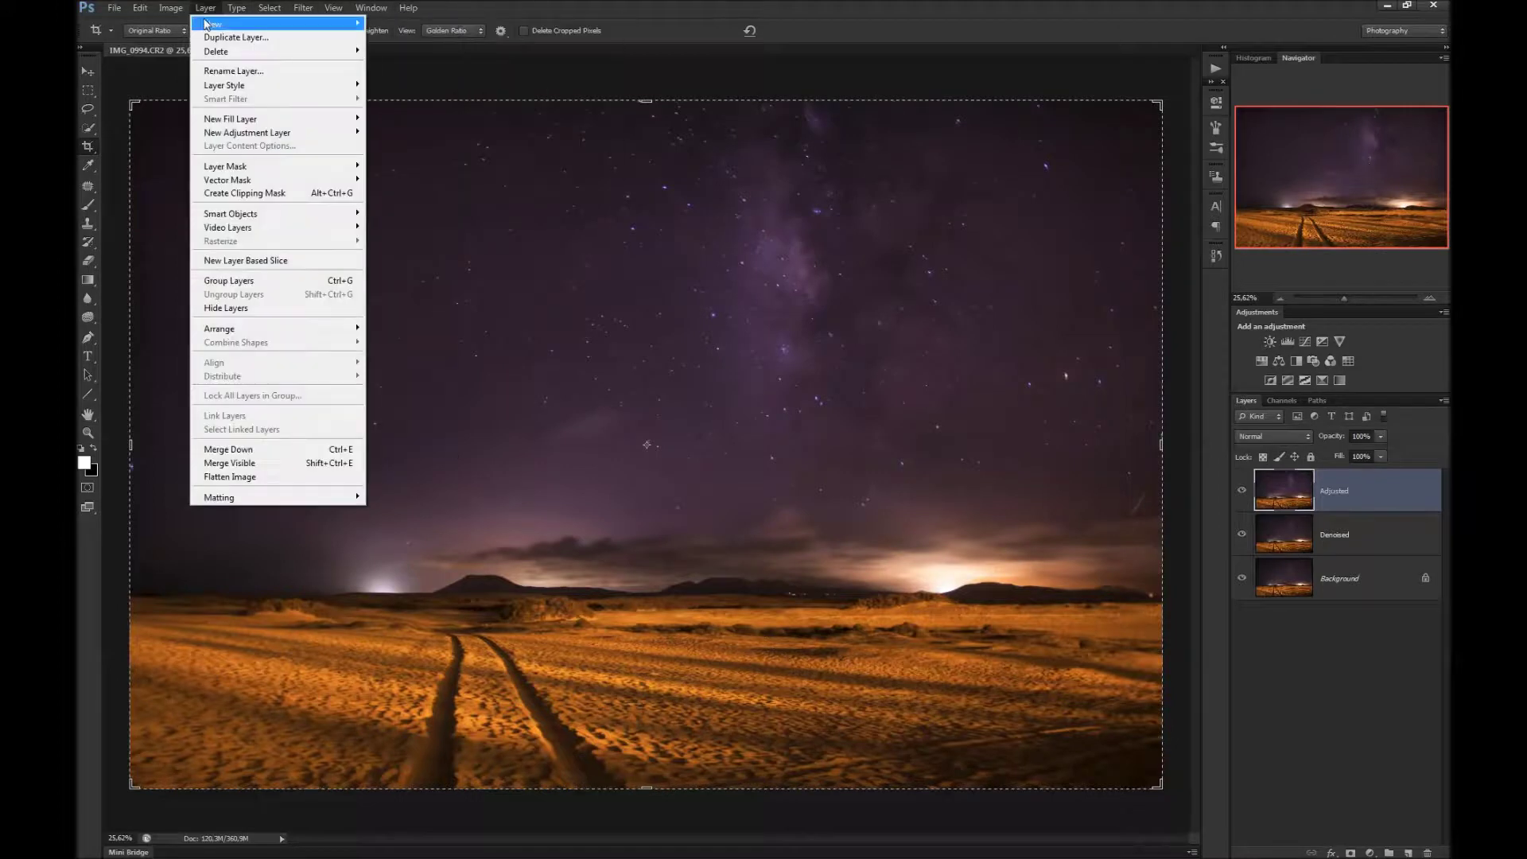
{"action": "left_click", "coordinate": [397, 26]}
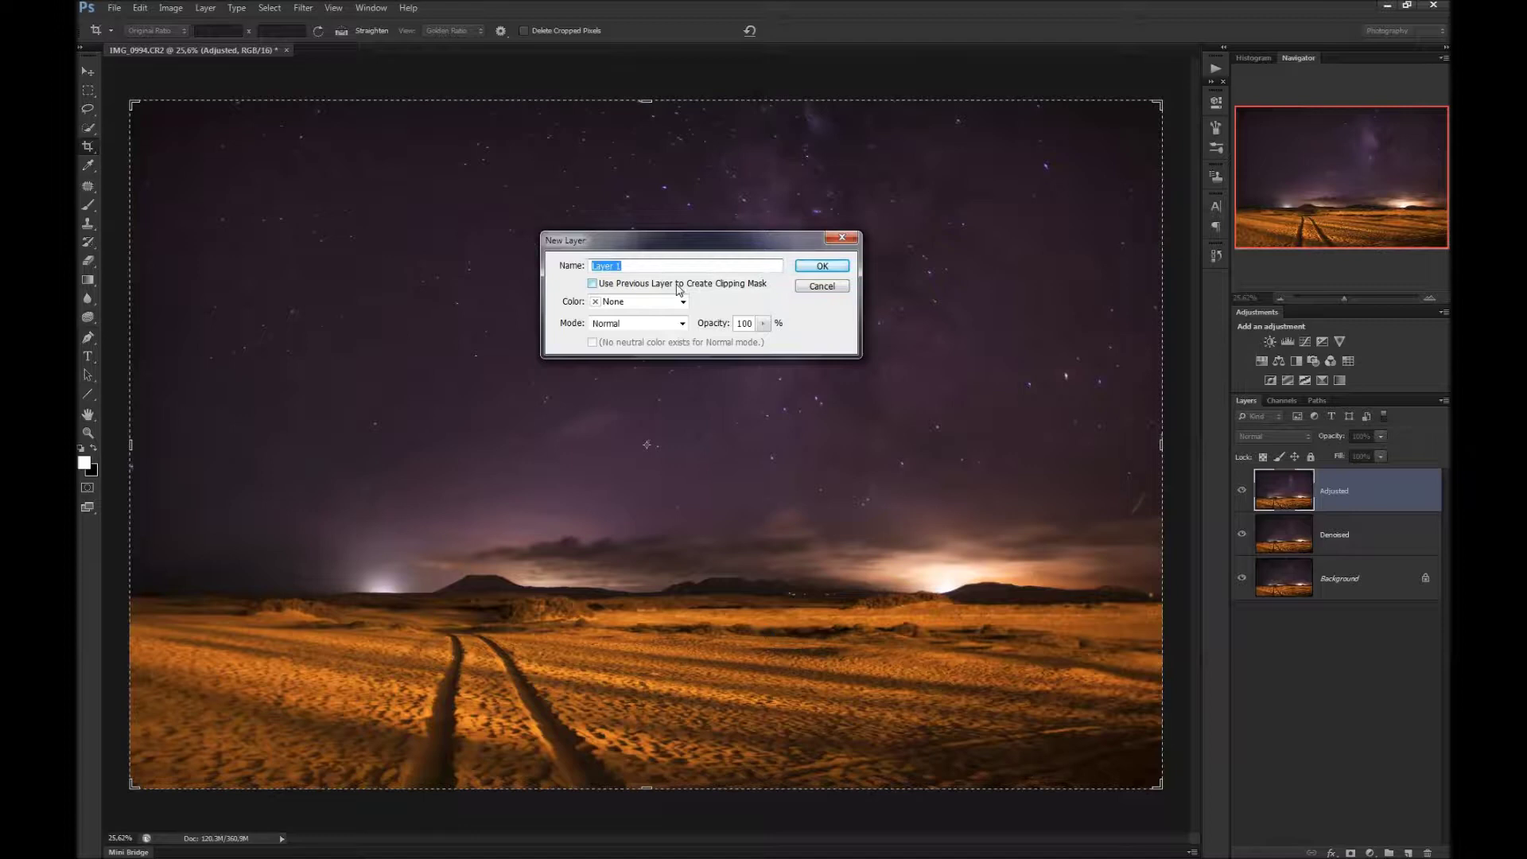
{"action": "type", "text": "Dog"}
{"action": "type", "text": "ge & Bur"}
{"action": "type", "text": "n"}
{"action": "left_click", "coordinate": [667, 324]}
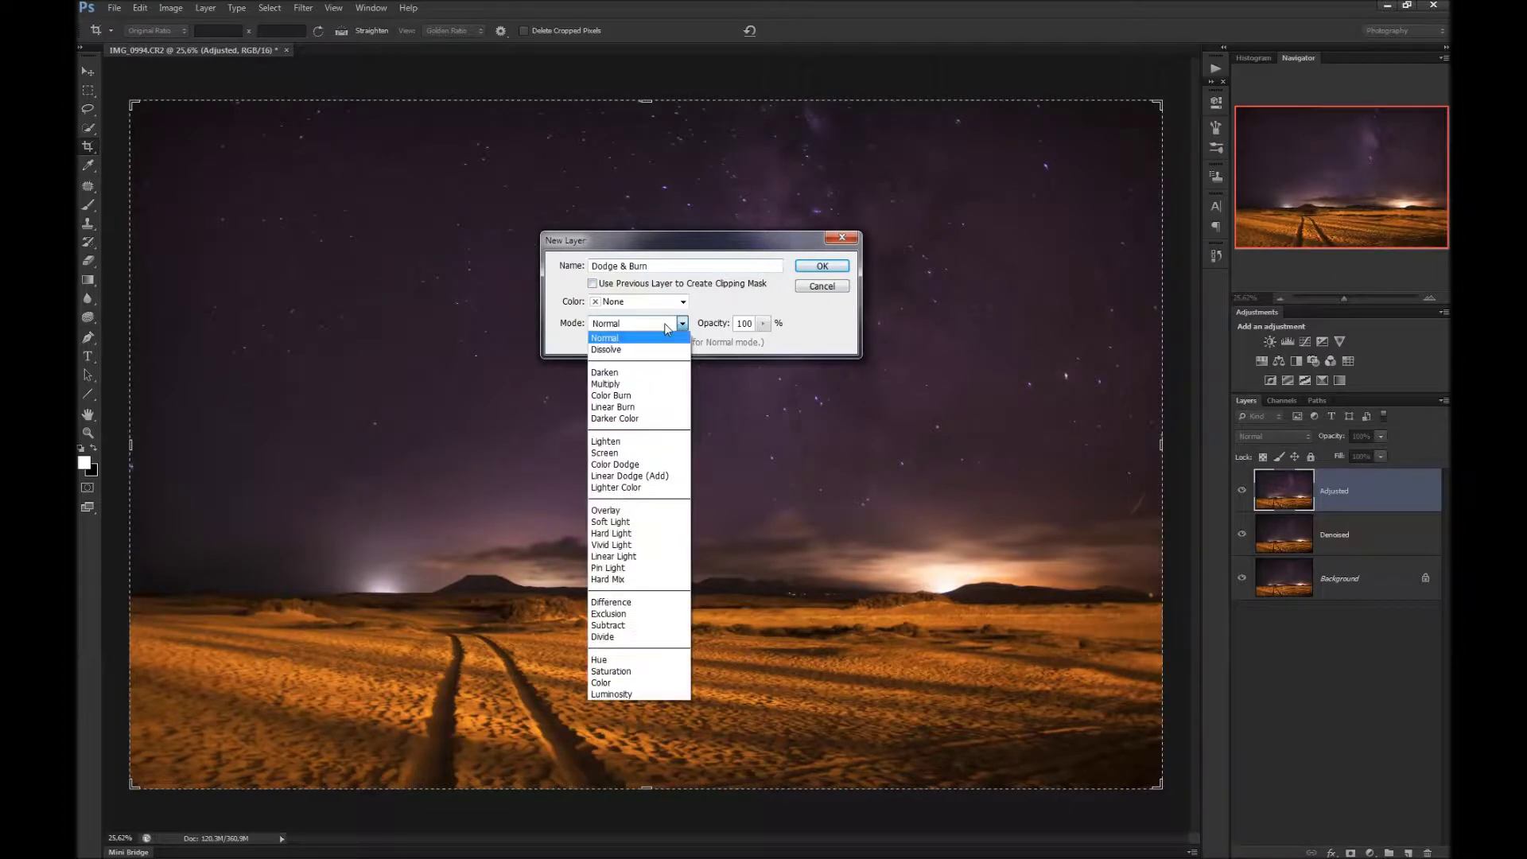
{"action": "left_click", "coordinate": [641, 524]}
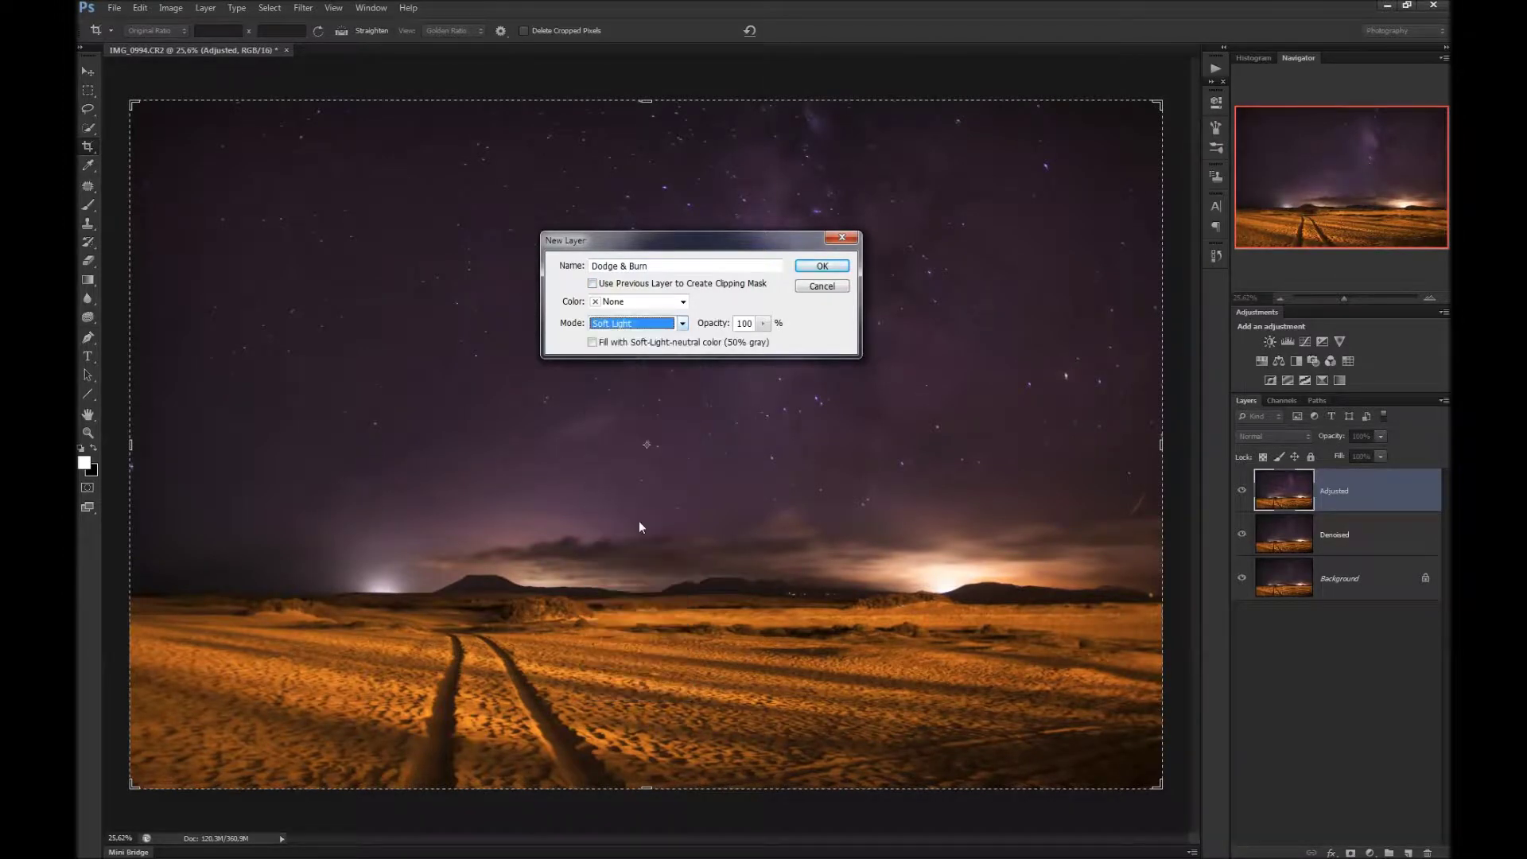
{"action": "left_click", "coordinate": [593, 343]}
{"action": "left_click", "coordinate": [820, 269]}
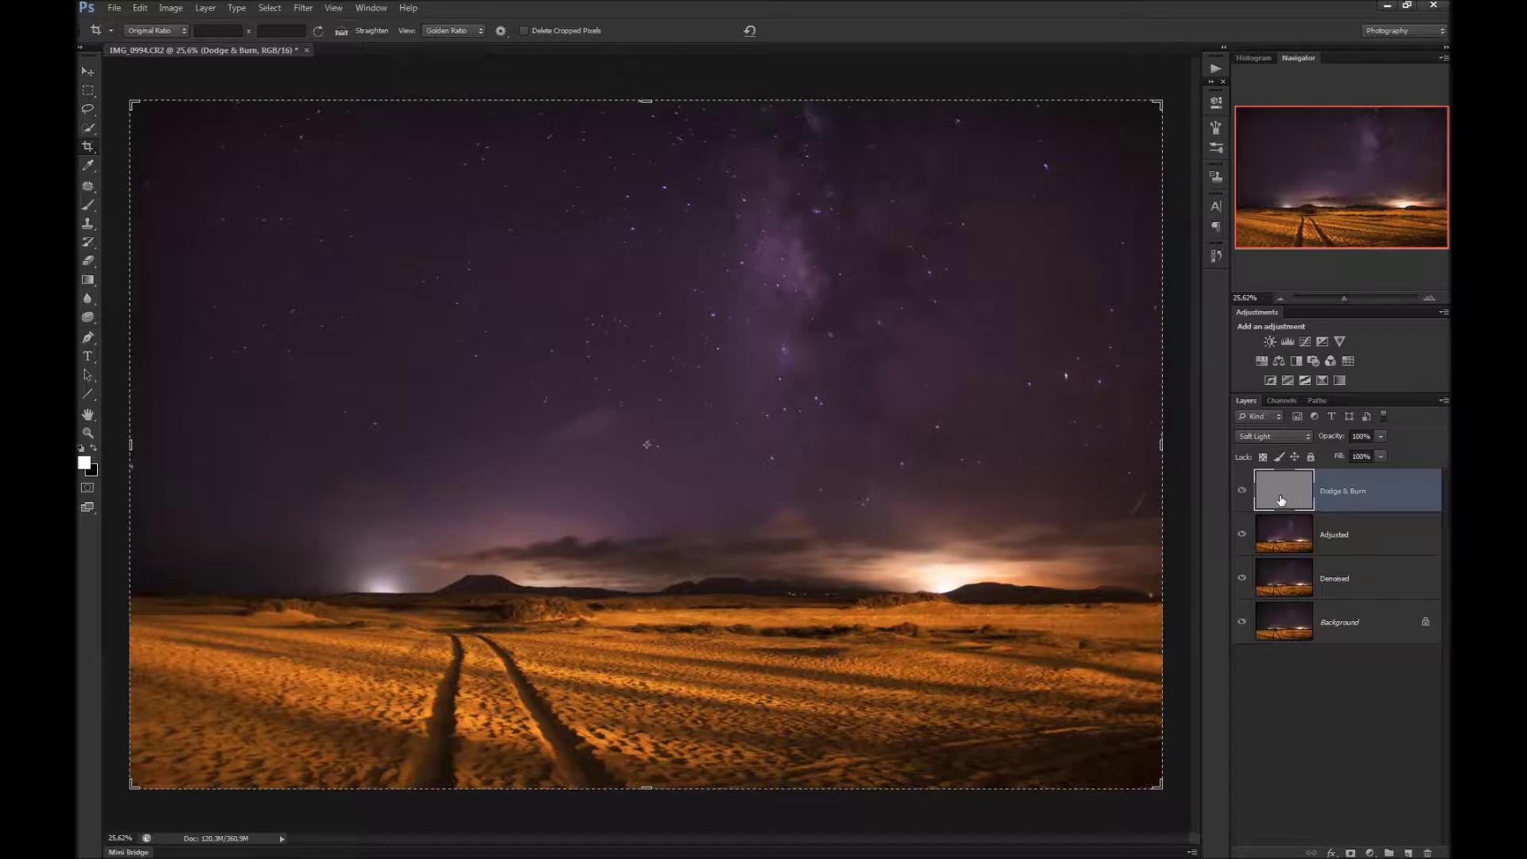
Switch the Dodge & Burn layer's blend mode to Normal to show its gray fill
{"action": "left_click", "coordinate": [1274, 434]}
{"action": "left_click", "coordinate": [1262, 453]}
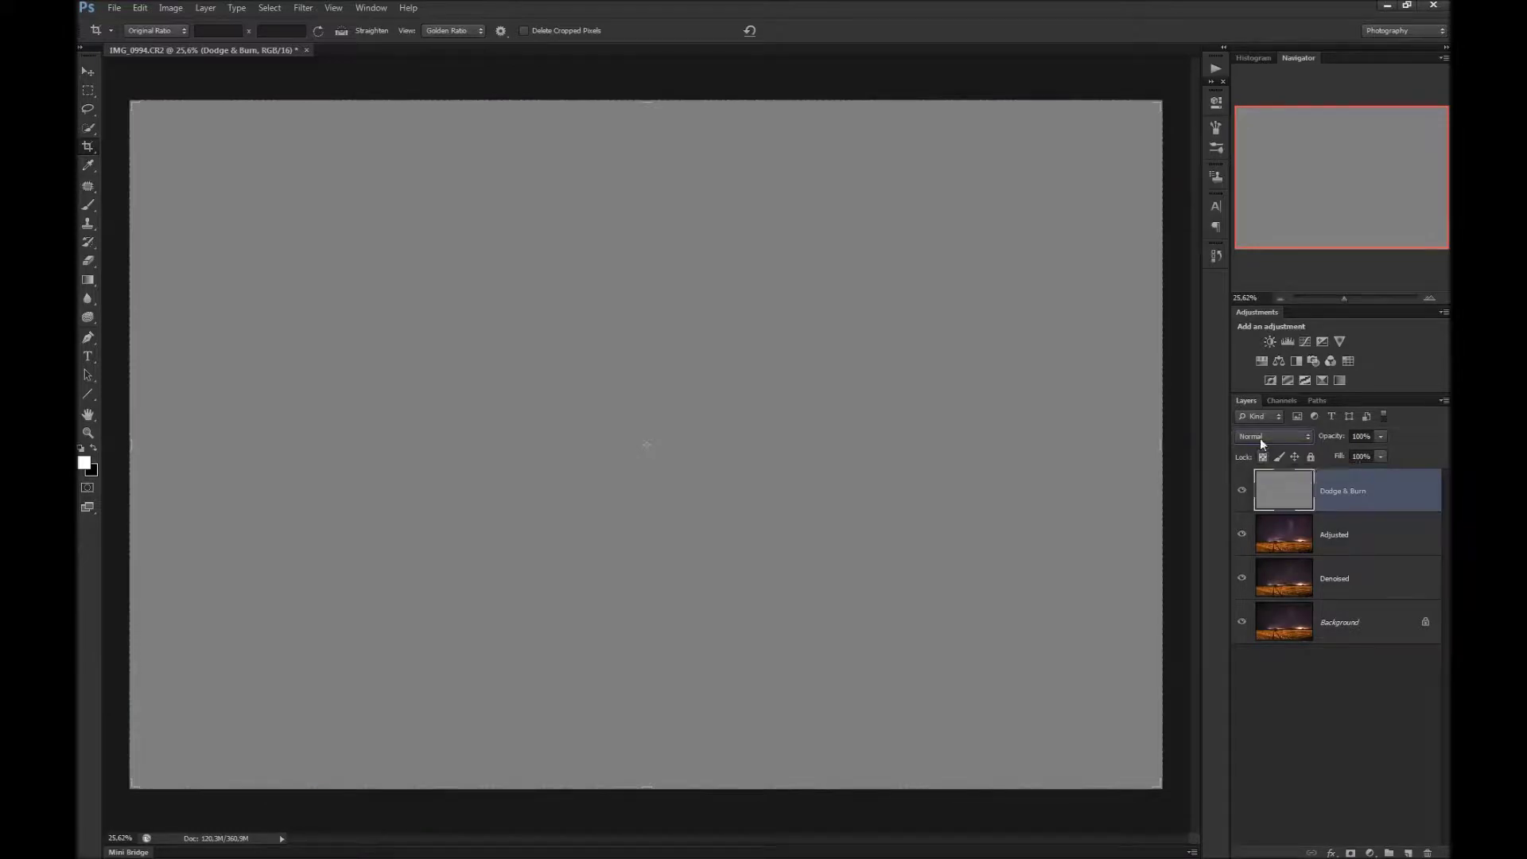
Set the Dodge & Burn layer back to Soft Light and set up the Brush tool with a 2% flow
{"action": "left_click", "coordinate": [1260, 439]}
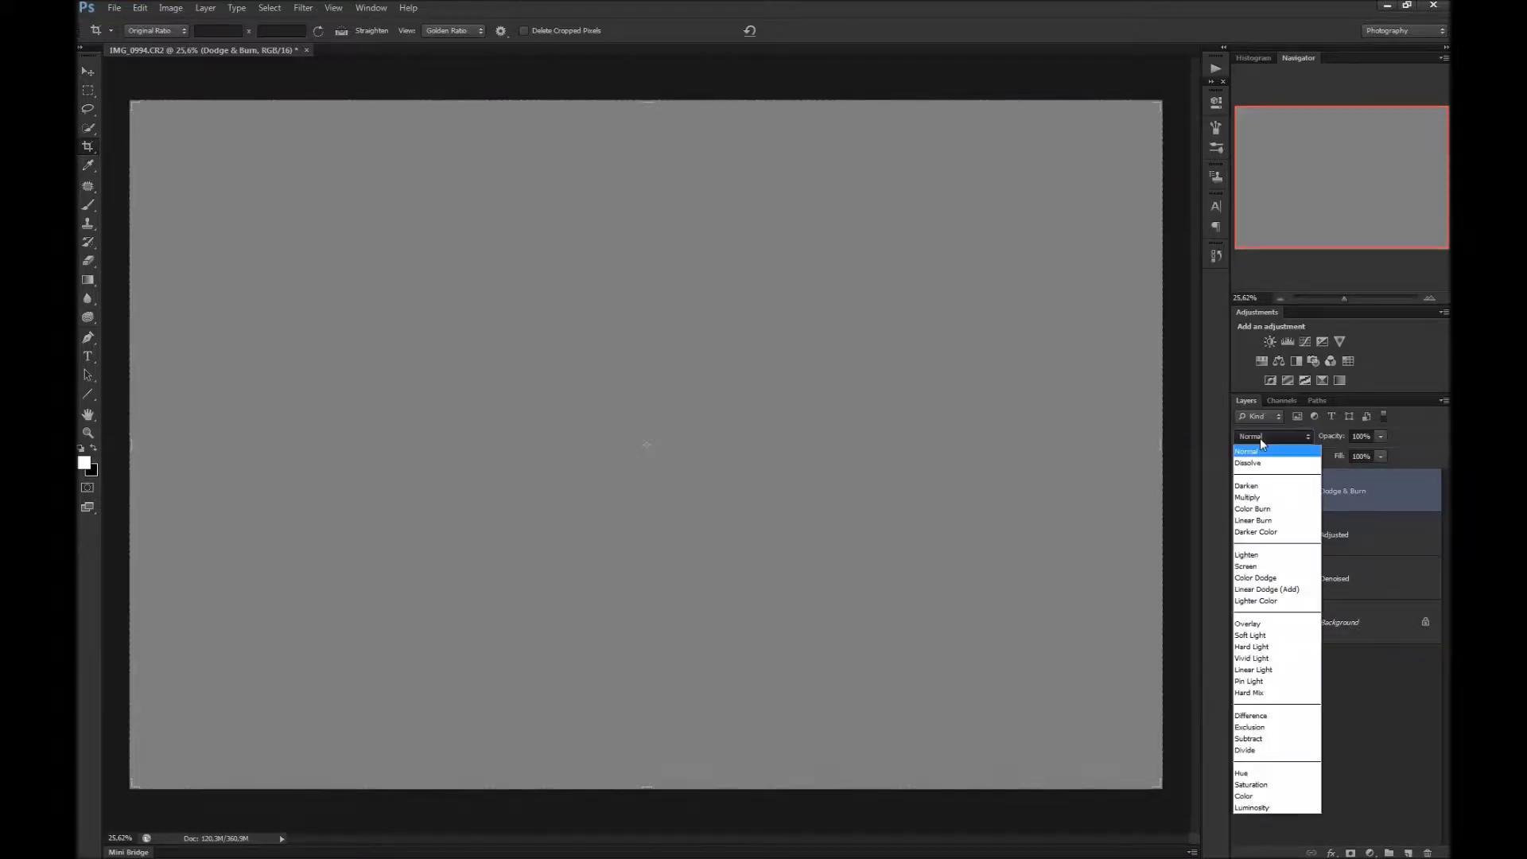
{"action": "left_click", "coordinate": [1253, 635]}
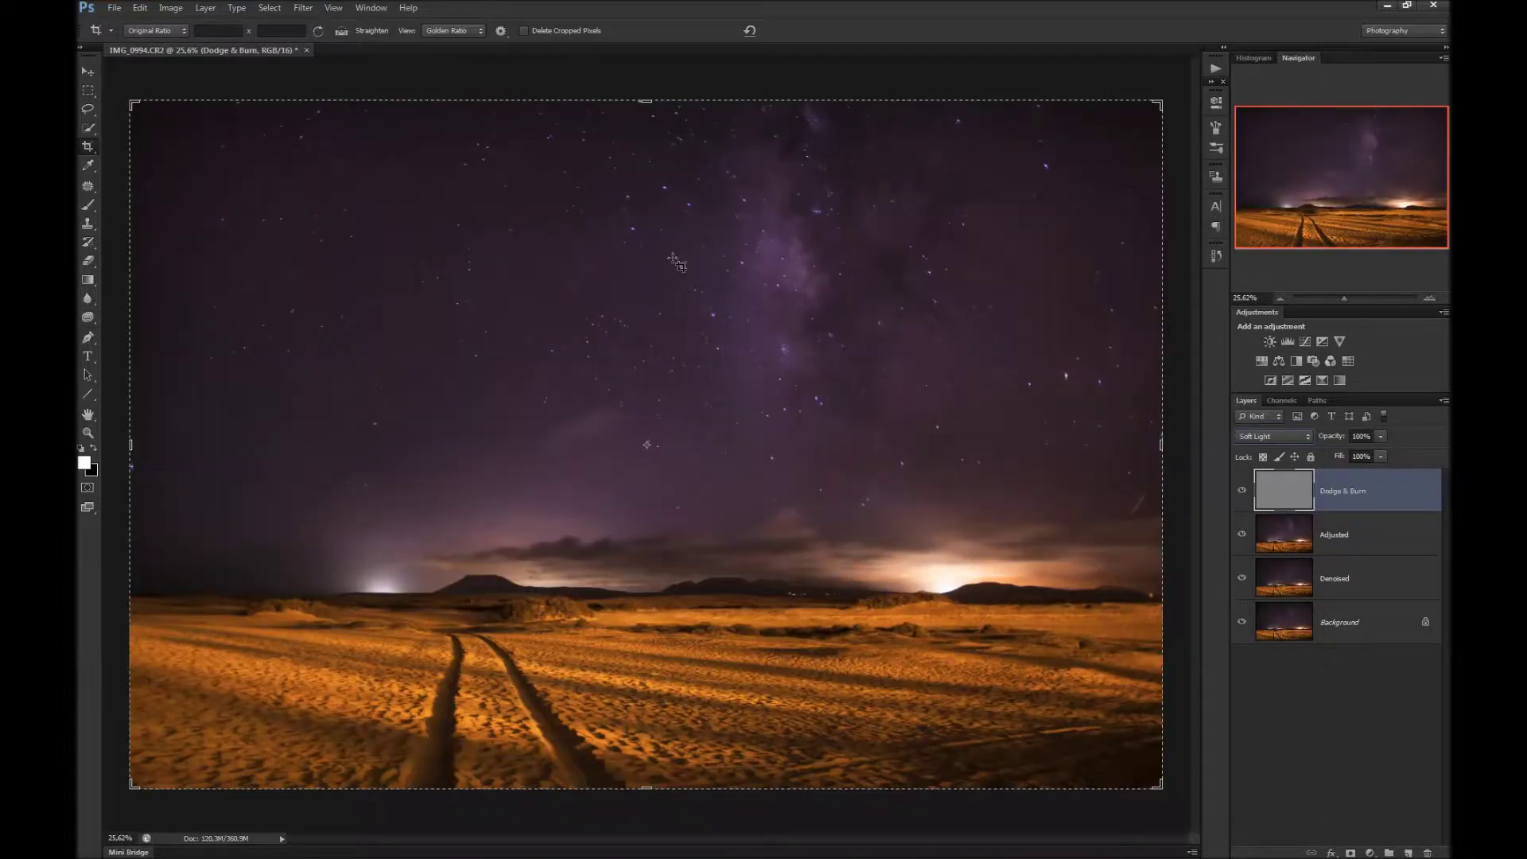
{"action": "left_click", "coordinate": [88, 206]}
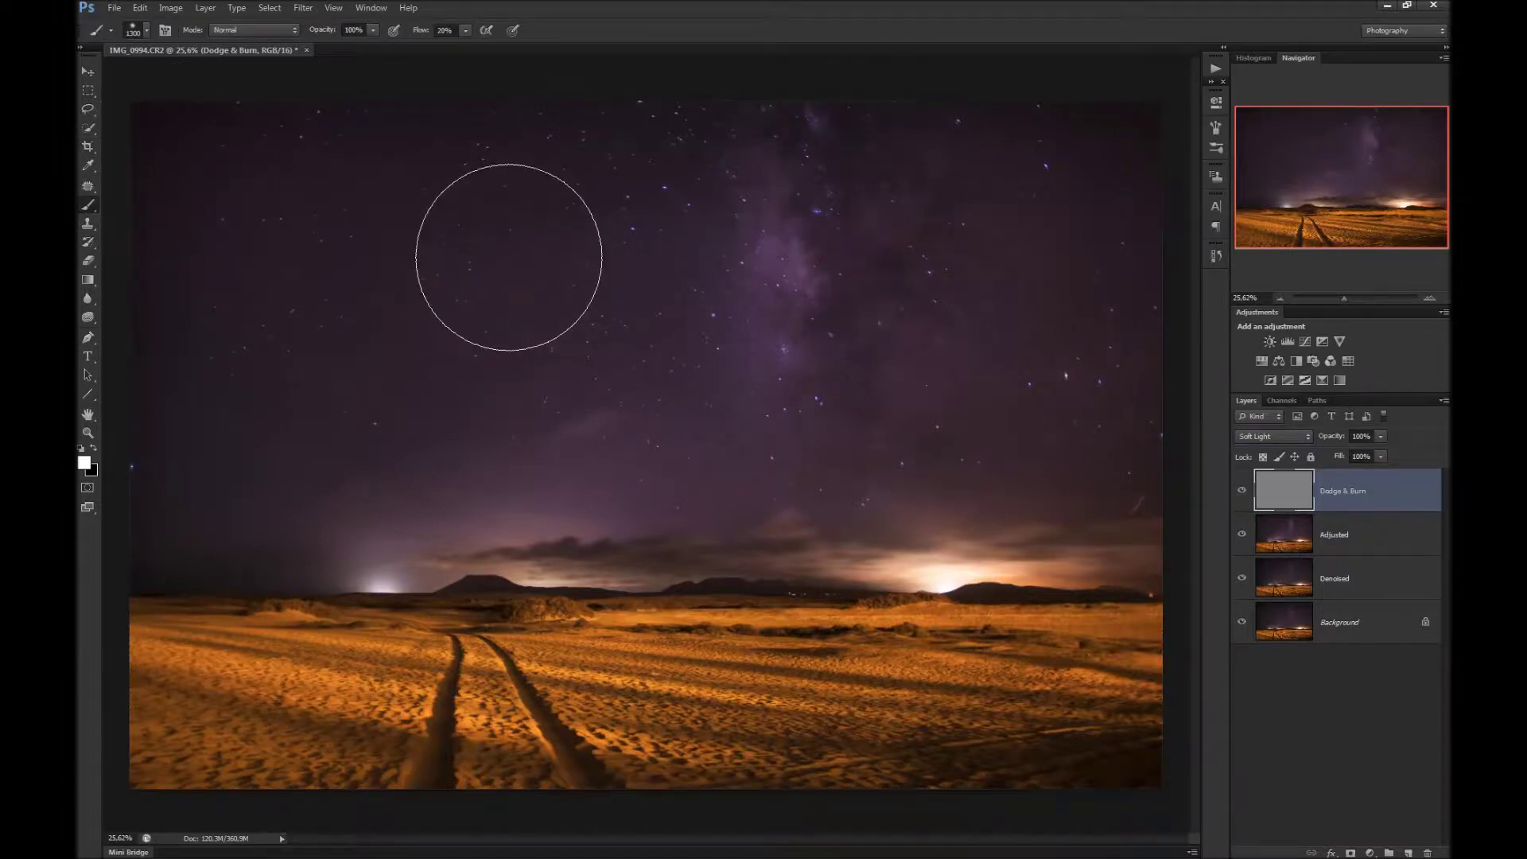
{"action": "left_click", "coordinate": [419, 30]}
{"action": "type", "text": "2"}
{"action": "key", "text": "Return"}
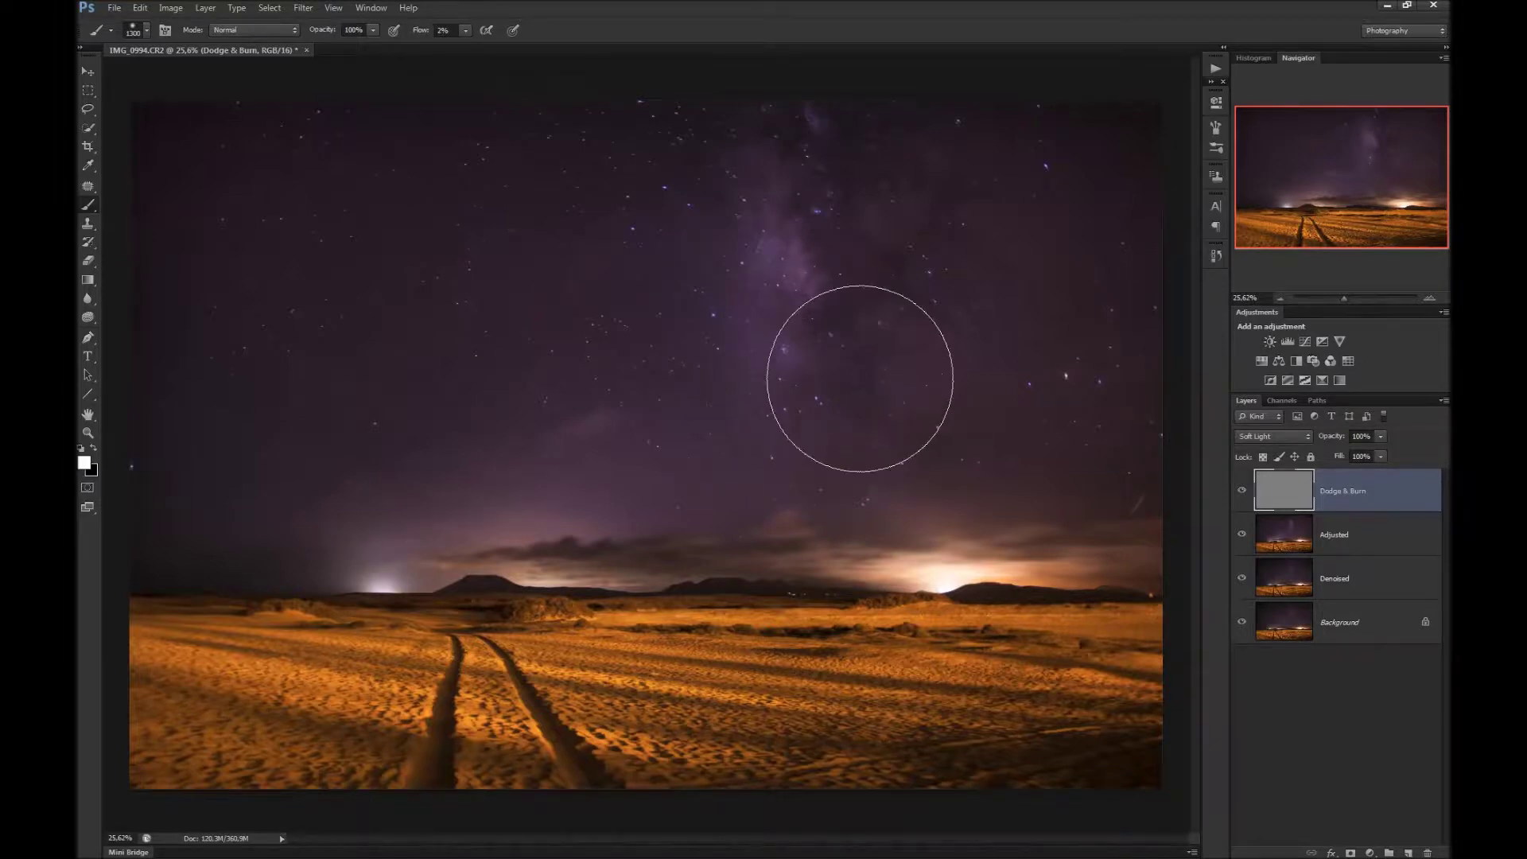
Dodge the Milky Way's bright core with a 200 px white brush on the Dodge & Burn layer
{"action": "scroll", "coordinate": [792, 313], "scroll_direction": "up", "scroll_amount": 4}
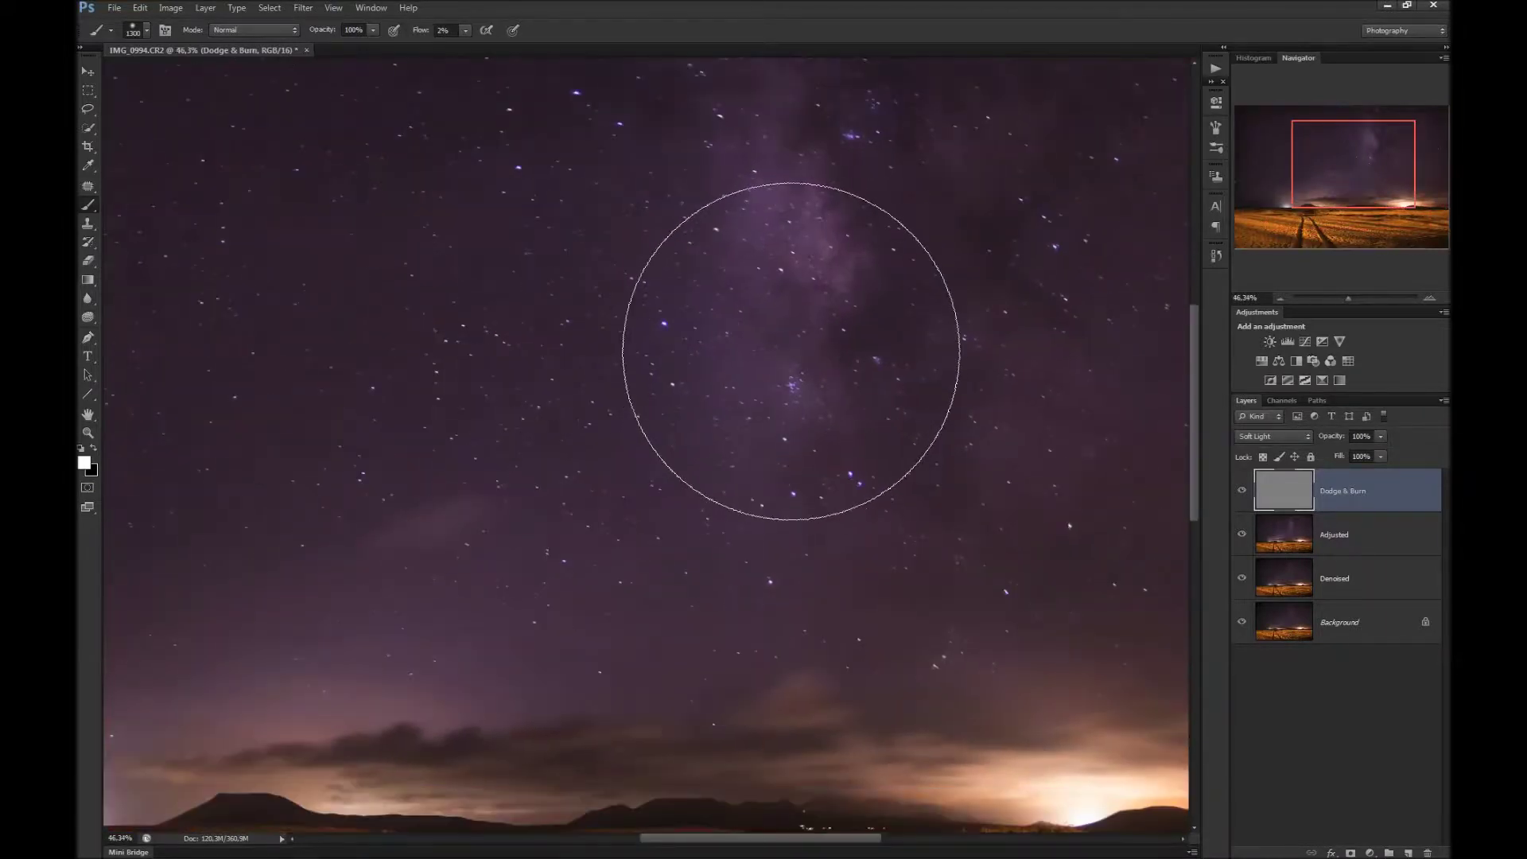
{"action": "key", "text": "bracketleft"}
{"action": "key", "text": "bracketleft"}
{"action": "key", "text": "bracketleft"}
{"action": "key", "text": "bracketleft"}
{"action": "key", "text": "bracketleft"}
{"action": "key", "text": "bracketleft"}
{"action": "key", "text": "bracketleft"}
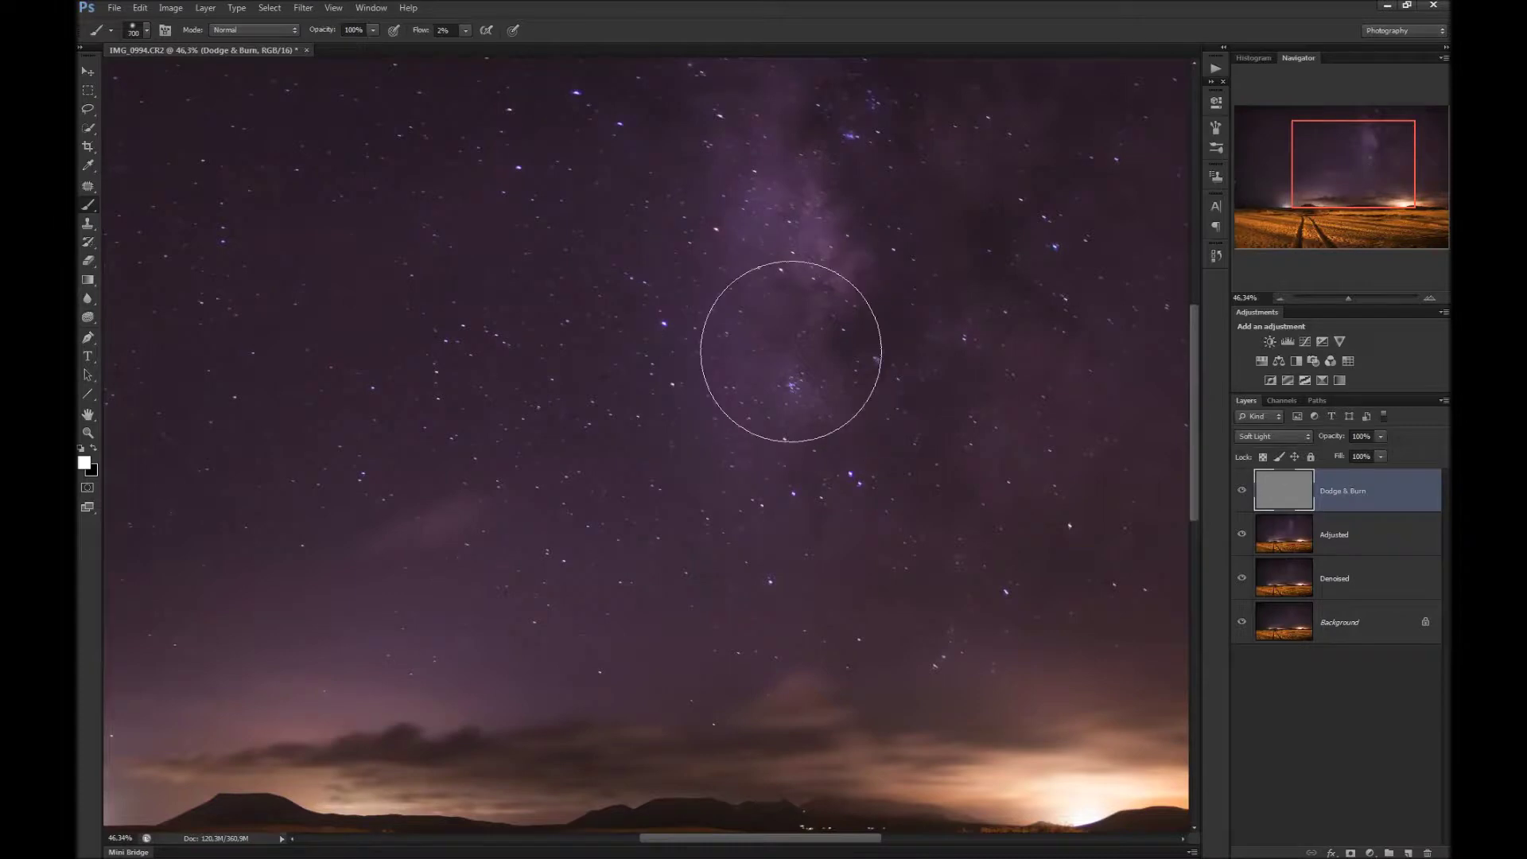
{"action": "key", "text": "bracketleft"}
{"action": "key", "text": "bracketleft"}
{"action": "key", "text": "bracketleft"}
{"action": "key", "text": "bracketleft"}
{"action": "key", "text": "bracketleft"}
{"action": "key", "text": "bracketleft"}
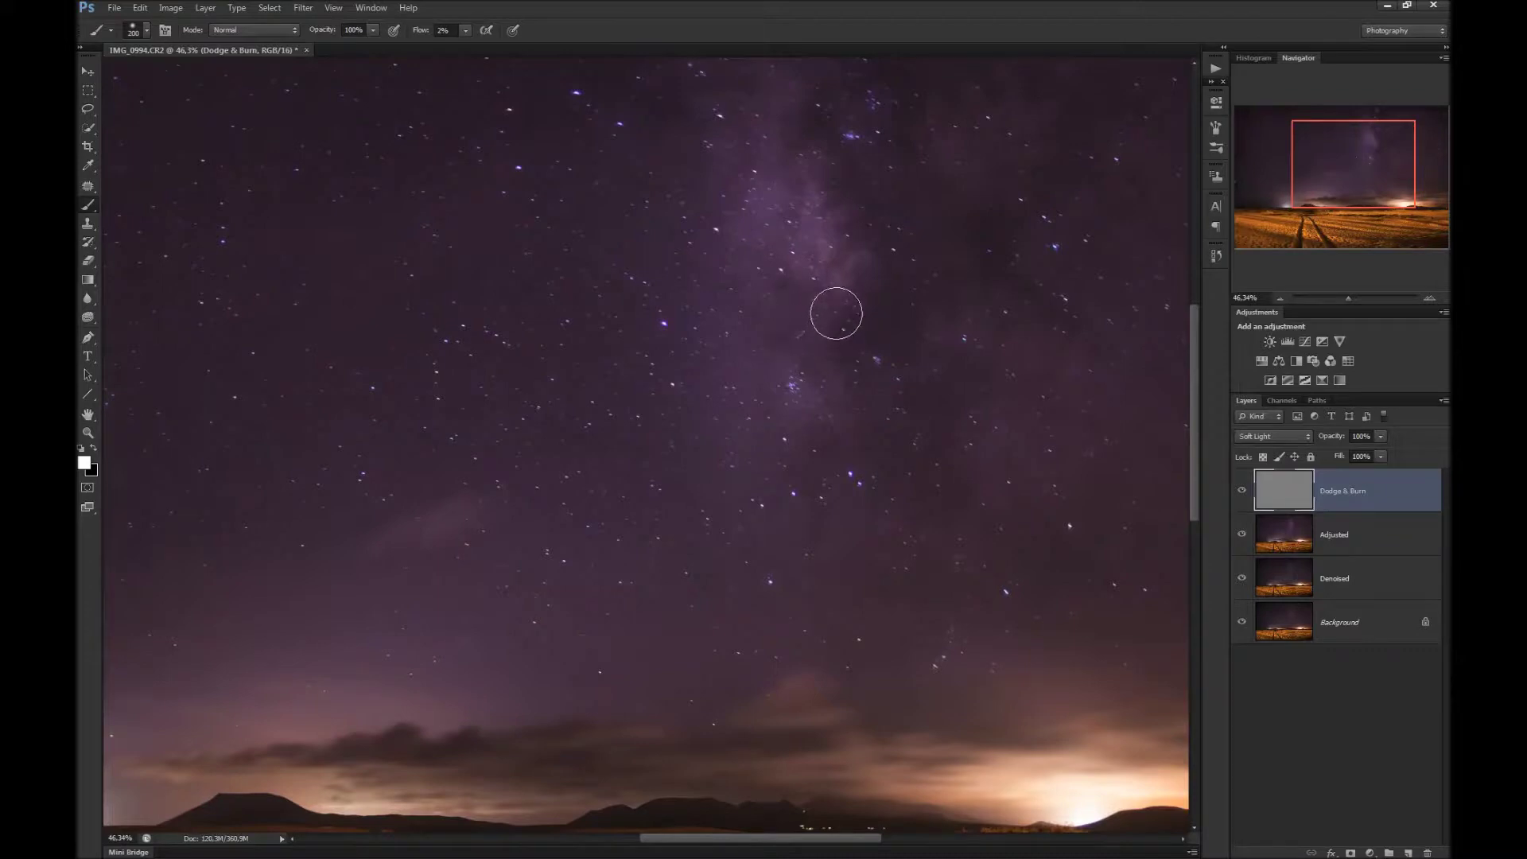
{"action": "mouse_move", "coordinate": [808, 218]}
{"action": "left_mouse_down"}
{"action": "mouse_move", "coordinate": [776, 135]}
{"action": "mouse_move", "coordinate": [757, 164]}
{"action": "mouse_move", "coordinate": [742, 280]}
{"action": "mouse_move", "coordinate": [796, 320]}
{"action": "mouse_move", "coordinate": [825, 298]}
{"action": "mouse_move", "coordinate": [803, 204]}
{"action": "mouse_move", "coordinate": [770, 157]}
{"action": "mouse_move", "coordinate": [733, 182]}
{"action": "mouse_move", "coordinate": [745, 320]}
{"action": "mouse_move", "coordinate": [799, 447]}
{"action": "mouse_move", "coordinate": [814, 243]}
{"action": "mouse_move", "coordinate": [842, 260]}
{"action": "mouse_move", "coordinate": [872, 217]}
{"action": "mouse_move", "coordinate": [884, 91]}
{"action": "mouse_move", "coordinate": [874, 153]}
{"action": "mouse_move", "coordinate": [922, 233]}
{"action": "mouse_move", "coordinate": [888, 330]}
{"action": "mouse_move", "coordinate": [924, 371]}
{"action": "mouse_move", "coordinate": [929, 501]}
{"action": "mouse_move", "coordinate": [881, 352]}
{"action": "mouse_move", "coordinate": [906, 206]}
{"action": "mouse_move", "coordinate": [878, 160]}
{"action": "mouse_move", "coordinate": [871, 229]}
{"action": "mouse_move", "coordinate": [795, 273]}
{"action": "mouse_move", "coordinate": [1009, 181]}
{"action": "mouse_move", "coordinate": [912, 206]}
{"action": "mouse_move", "coordinate": [926, 138]}
{"action": "mouse_move", "coordinate": [816, 264]}
{"action": "mouse_move", "coordinate": [812, 202]}
{"action": "mouse_move", "coordinate": [776, 238]}
{"action": "mouse_move", "coordinate": [795, 310]}
{"action": "mouse_move", "coordinate": [825, 289]}
{"action": "mouse_move", "coordinate": [761, 157]}
{"action": "left_mouse_up"}
{"action": "scroll", "coordinate": [763, 159], "scroll_direction": "down", "scroll_amount": 1}
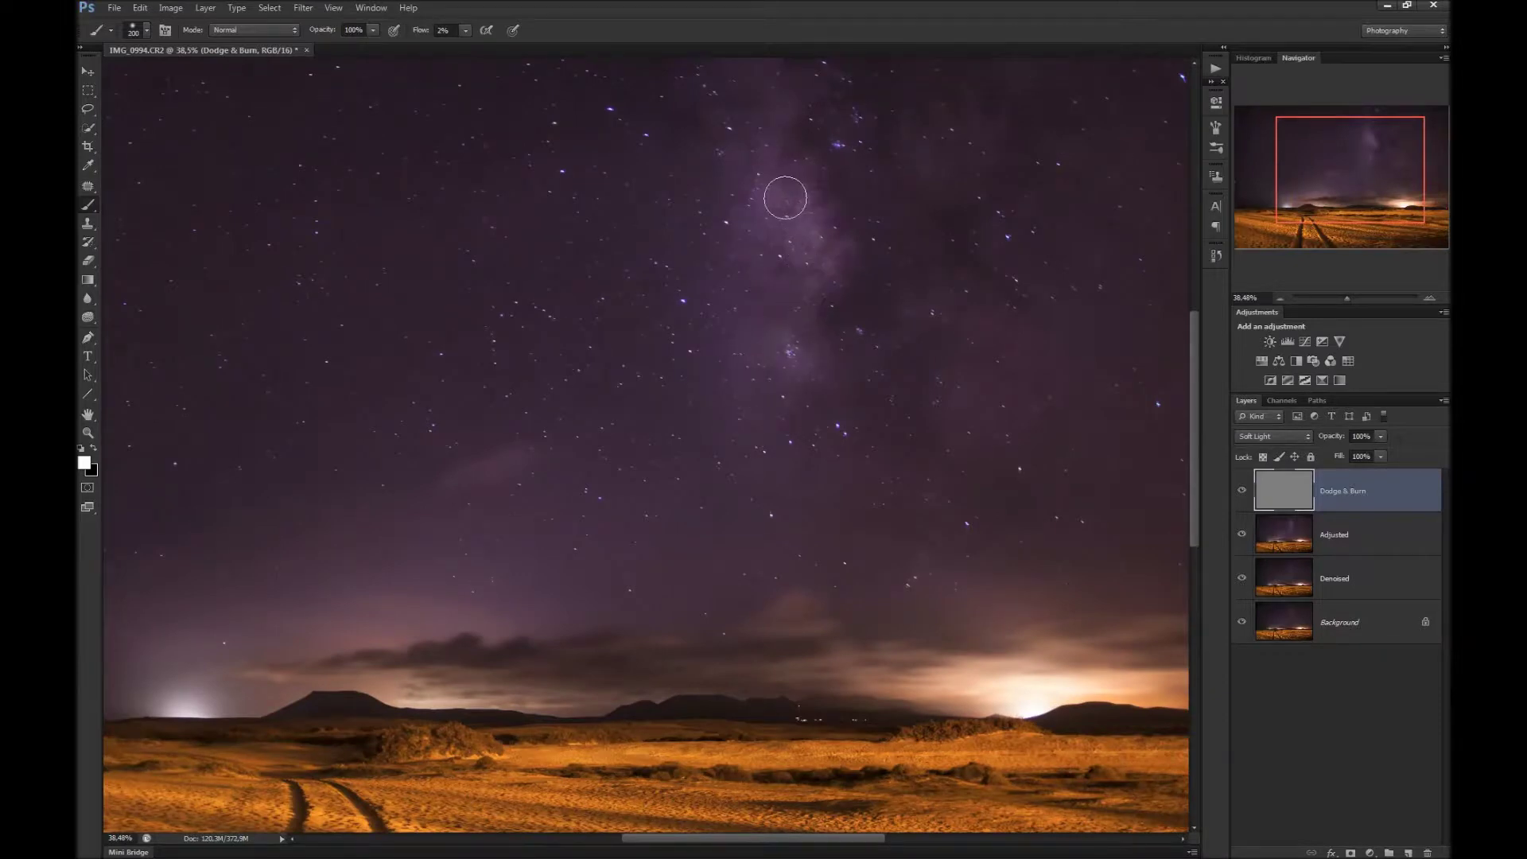
Continue dodging in white along the rest of the Milky Way band and the faint clouds on its right side
{"action": "mouse_move", "coordinate": [777, 214]}
{"action": "left_mouse_down"}
{"action": "mouse_move", "coordinate": [811, 255]}
{"action": "mouse_move", "coordinate": [811, 283]}
{"action": "mouse_move", "coordinate": [804, 327]}
{"action": "mouse_move", "coordinate": [777, 316]}
{"action": "mouse_move", "coordinate": [764, 368]}
{"action": "mouse_move", "coordinate": [784, 365]}
{"action": "mouse_move", "coordinate": [803, 303]}
{"action": "left_mouse_up"}
{"action": "left_click_drag", "start_coordinate": [1194, 365], "coordinate": [1194, 325]}
{"action": "mouse_move", "coordinate": [789, 263]}
{"action": "left_mouse_down"}
{"action": "mouse_move", "coordinate": [786, 230]}
{"action": "mouse_move", "coordinate": [763, 205]}
{"action": "mouse_move", "coordinate": [758, 254]}
{"action": "mouse_move", "coordinate": [784, 225]}
{"action": "mouse_move", "coordinate": [757, 269]}
{"action": "mouse_move", "coordinate": [728, 250]}
{"action": "mouse_move", "coordinate": [761, 247]}
{"action": "mouse_move", "coordinate": [736, 284]}
{"action": "mouse_move", "coordinate": [744, 307]}
{"action": "mouse_move", "coordinate": [954, 276]}
{"action": "mouse_move", "coordinate": [974, 234]}
{"action": "mouse_move", "coordinate": [987, 265]}
{"action": "mouse_move", "coordinate": [927, 274]}
{"action": "mouse_move", "coordinate": [928, 305]}
{"action": "mouse_move", "coordinate": [952, 307]}
{"action": "mouse_move", "coordinate": [979, 403]}
{"action": "mouse_move", "coordinate": [968, 463]}
{"action": "mouse_move", "coordinate": [994, 445]}
{"action": "mouse_move", "coordinate": [975, 475]}
{"action": "mouse_move", "coordinate": [1010, 452]}
{"action": "mouse_move", "coordinate": [919, 437]}
{"action": "mouse_move", "coordinate": [1019, 419]}
{"action": "mouse_move", "coordinate": [986, 368]}
{"action": "mouse_move", "coordinate": [1040, 461]}
{"action": "mouse_move", "coordinate": [996, 460]}
{"action": "mouse_move", "coordinate": [998, 447]}
{"action": "mouse_move", "coordinate": [975, 472]}
{"action": "mouse_move", "coordinate": [975, 524]}
{"action": "mouse_move", "coordinate": [1001, 534]}
{"action": "mouse_move", "coordinate": [952, 558]}
{"action": "mouse_move", "coordinate": [927, 645]}
{"action": "mouse_move", "coordinate": [943, 646]}
{"action": "mouse_move", "coordinate": [959, 599]}
{"action": "mouse_move", "coordinate": [936, 461]}
{"action": "mouse_move", "coordinate": [952, 333]}
{"action": "mouse_move", "coordinate": [930, 299]}
{"action": "left_mouse_up"}
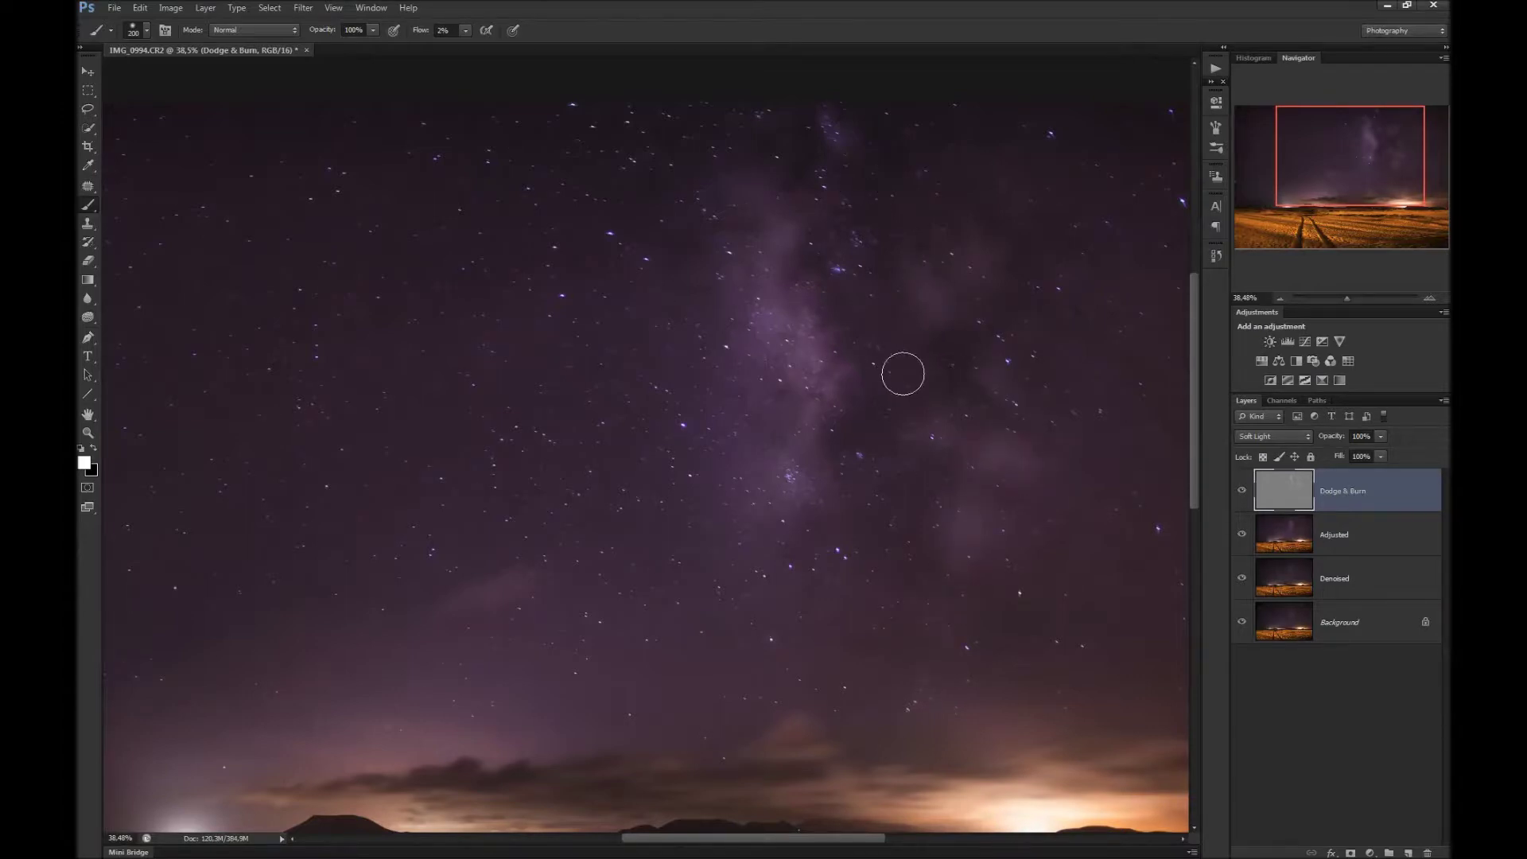
{"action": "scroll", "coordinate": [903, 368], "scroll_direction": "down", "scroll_amount": 5}
{"action": "scroll", "coordinate": [893, 392], "scroll_direction": "down", "scroll_amount": 3}
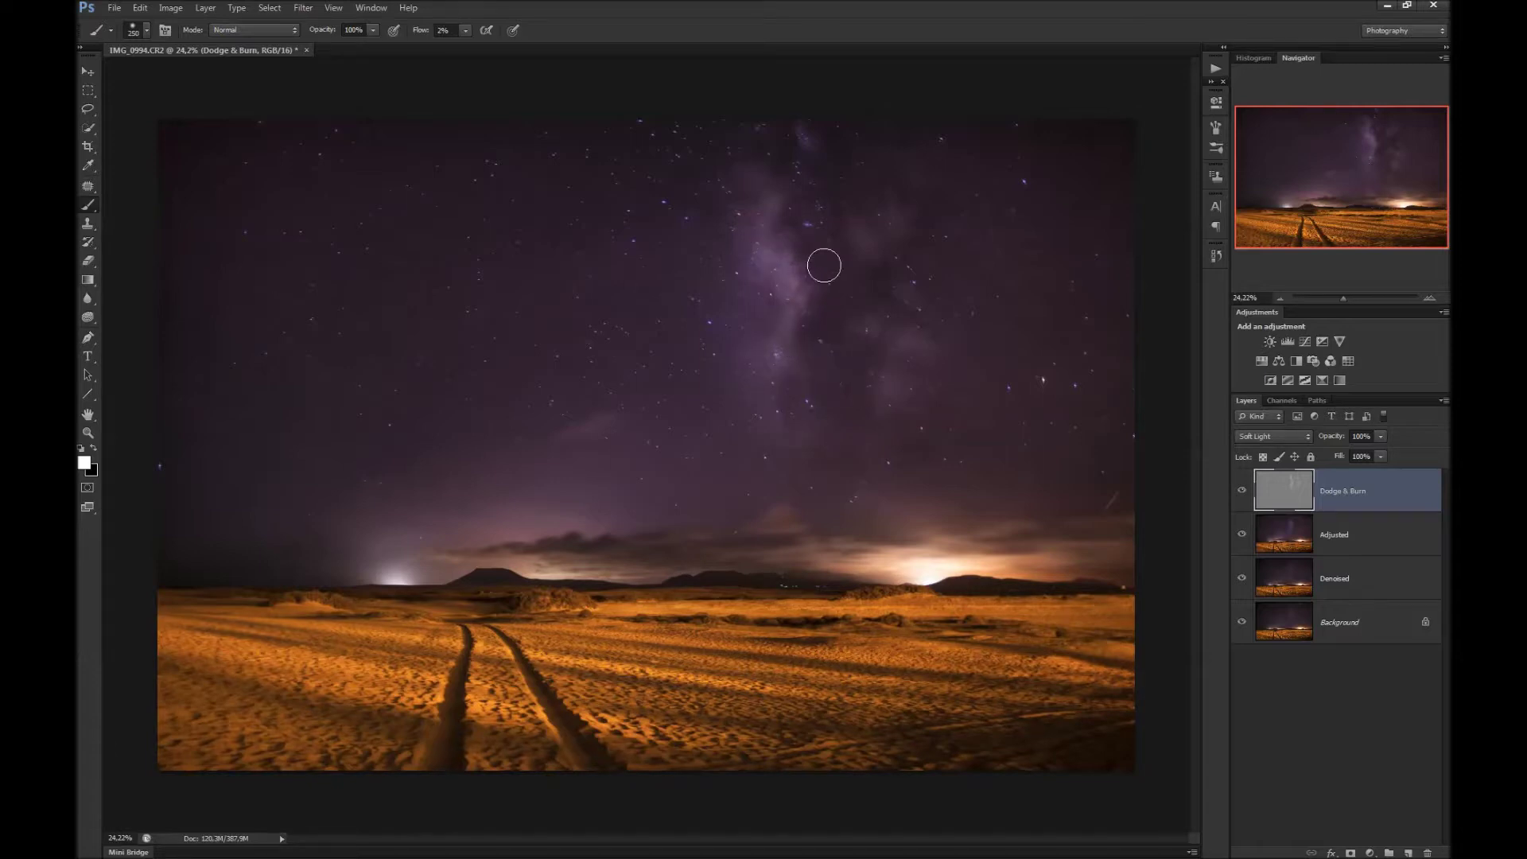
Burn the dark sky areas beside the Milky Way with a 250 px black brush
{"action": "scroll", "coordinate": [821, 276], "scroll_direction": "up", "scroll_amount": 2}
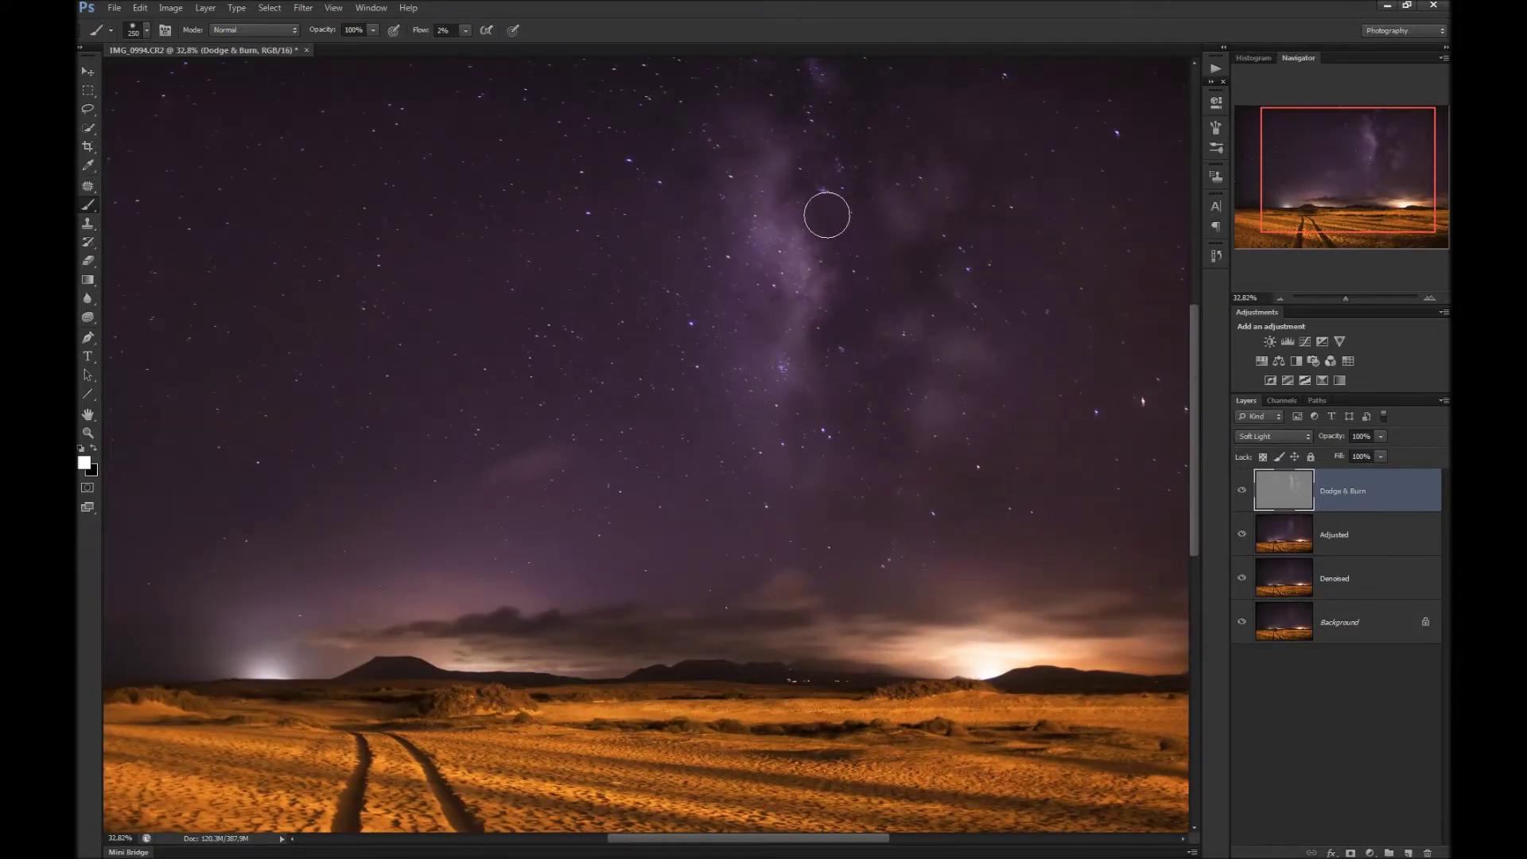
{"action": "key", "text": "x"}
{"action": "mouse_move", "coordinate": [930, 255]}
{"action": "left_mouse_down"}
{"action": "mouse_move", "coordinate": [894, 287]}
{"action": "mouse_move", "coordinate": [878, 272]}
{"action": "mouse_move", "coordinate": [859, 305]}
{"action": "mouse_move", "coordinate": [866, 346]}
{"action": "mouse_move", "coordinate": [901, 363]}
{"action": "mouse_move", "coordinate": [855, 390]}
{"action": "mouse_move", "coordinate": [886, 449]}
{"action": "mouse_move", "coordinate": [866, 438]}
{"action": "mouse_move", "coordinate": [876, 406]}
{"action": "mouse_move", "coordinate": [838, 308]}
{"action": "mouse_move", "coordinate": [826, 333]}
{"action": "mouse_move", "coordinate": [856, 285]}
{"action": "mouse_move", "coordinate": [842, 288]}
{"action": "mouse_move", "coordinate": [819, 226]}
{"action": "mouse_move", "coordinate": [828, 154]}
{"action": "mouse_move", "coordinate": [797, 101]}
{"action": "mouse_move", "coordinate": [858, 158]}
{"action": "mouse_move", "coordinate": [868, 203]}
{"action": "mouse_move", "coordinate": [850, 218]}
{"action": "mouse_move", "coordinate": [837, 208]}
{"action": "mouse_move", "coordinate": [879, 256]}
{"action": "mouse_move", "coordinate": [867, 268]}
{"action": "mouse_move", "coordinate": [879, 277]}
{"action": "mouse_move", "coordinate": [922, 247]}
{"action": "mouse_move", "coordinate": [933, 257]}
{"action": "mouse_move", "coordinate": [923, 279]}
{"action": "mouse_move", "coordinate": [950, 311]}
{"action": "mouse_move", "coordinate": [888, 277]}
{"action": "mouse_move", "coordinate": [879, 336]}
{"action": "mouse_move", "coordinate": [907, 366]}
{"action": "left_mouse_up"}
Hide and show the Dodge & Burn layer repeatedly to compare the Milky Way with and without the painting
{"action": "scroll", "coordinate": [931, 495], "scroll_direction": "down", "scroll_amount": 3}
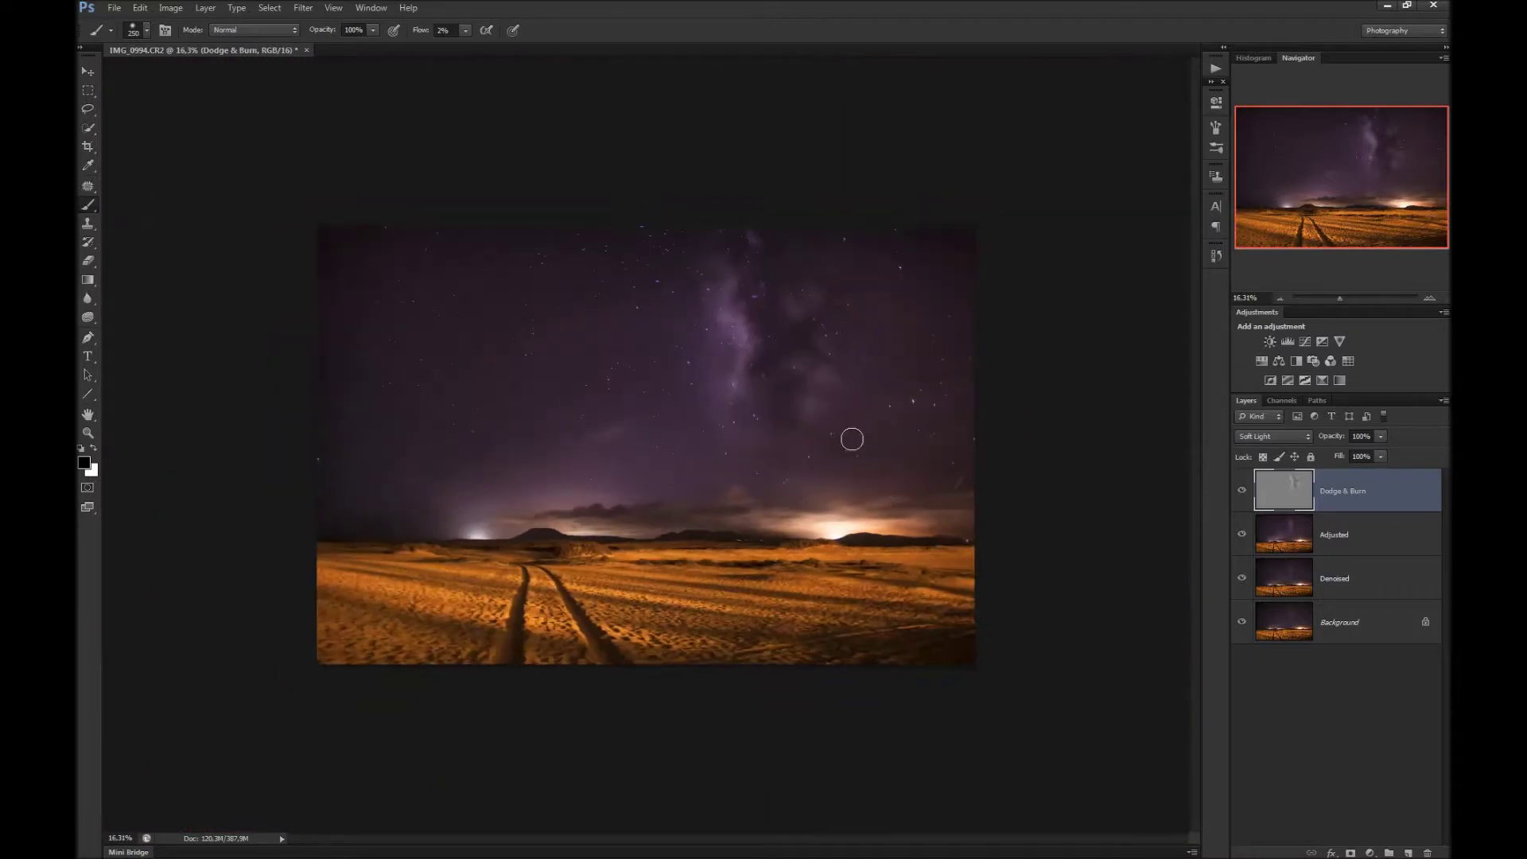
{"action": "scroll", "coordinate": [799, 452], "scroll_direction": "up", "scroll_amount": 2}
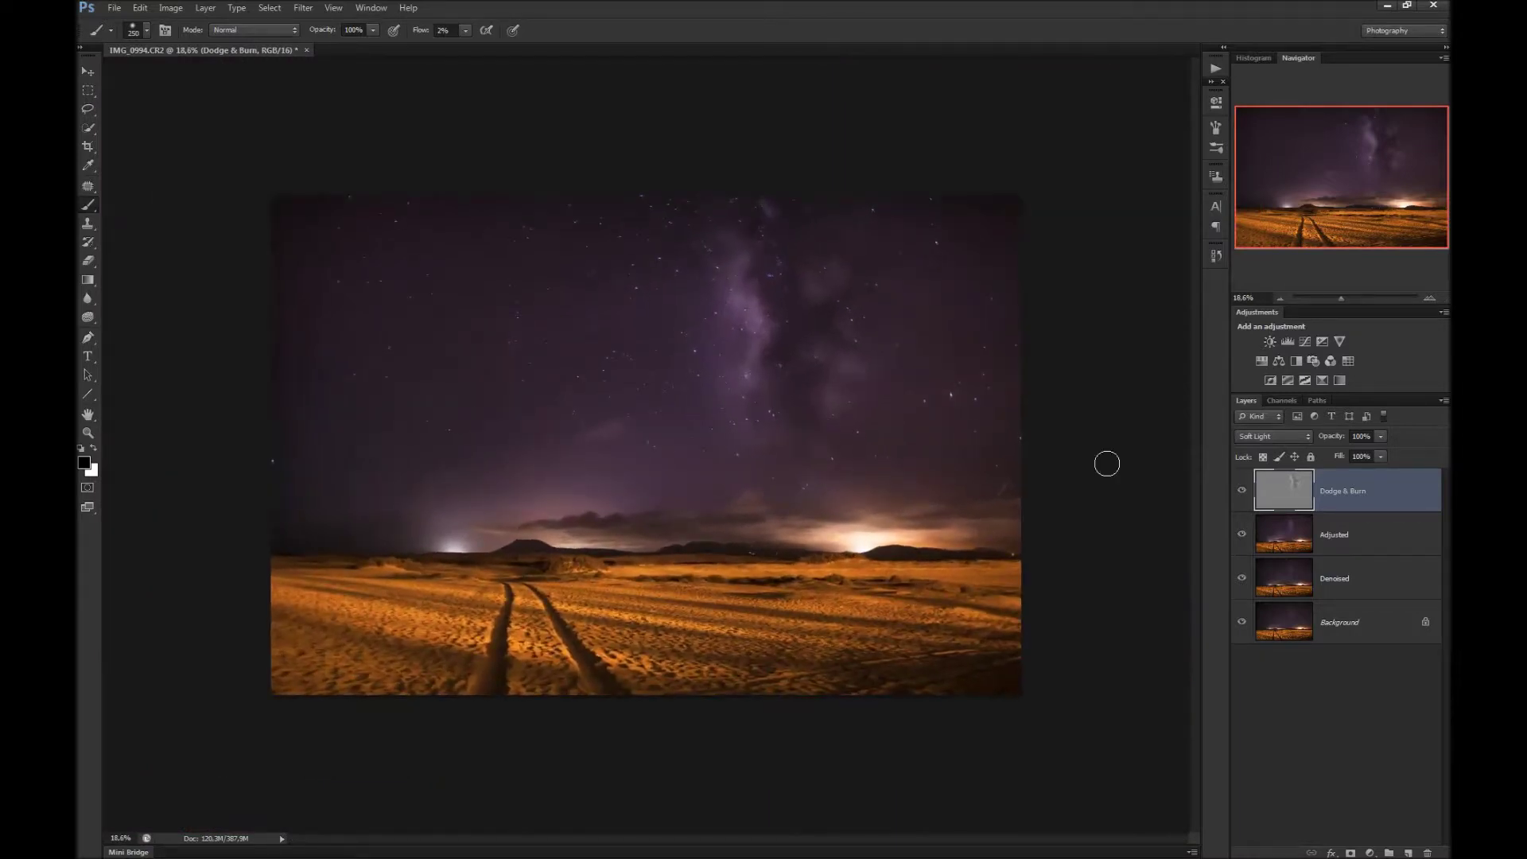
{"action": "left_click", "coordinate": [1242, 491]}
{"action": "left_click", "coordinate": [1242, 493]}
{"action": "left_click", "coordinate": [1242, 493]}
{"action": "left_click", "coordinate": [1242, 492]}
{"action": "left_click", "coordinate": [1242, 492]}
{"action": "left_click", "coordinate": [1242, 492]}
{"action": "scroll", "coordinate": [780, 381], "scroll_direction": "up", "scroll_amount": 2}
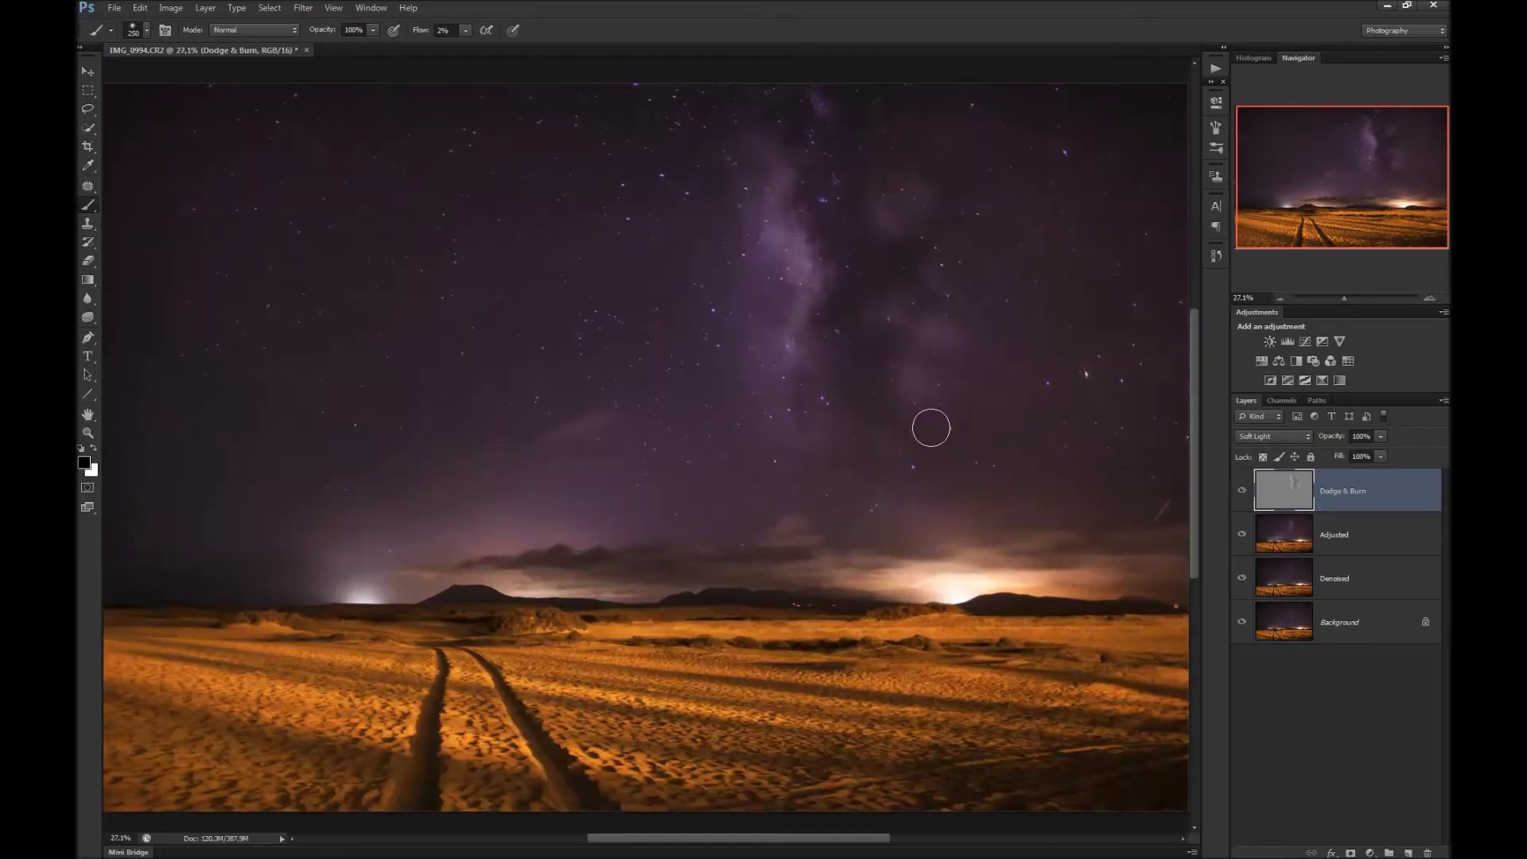
{"action": "scroll", "coordinate": [984, 439], "scroll_direction": "down", "scroll_amount": 1}
{"action": "left_click", "coordinate": [1242, 494]}
{"action": "left_click", "coordinate": [1243, 494]}
{"action": "scroll", "coordinate": [1062, 465], "scroll_direction": "down", "scroll_amount": 3}
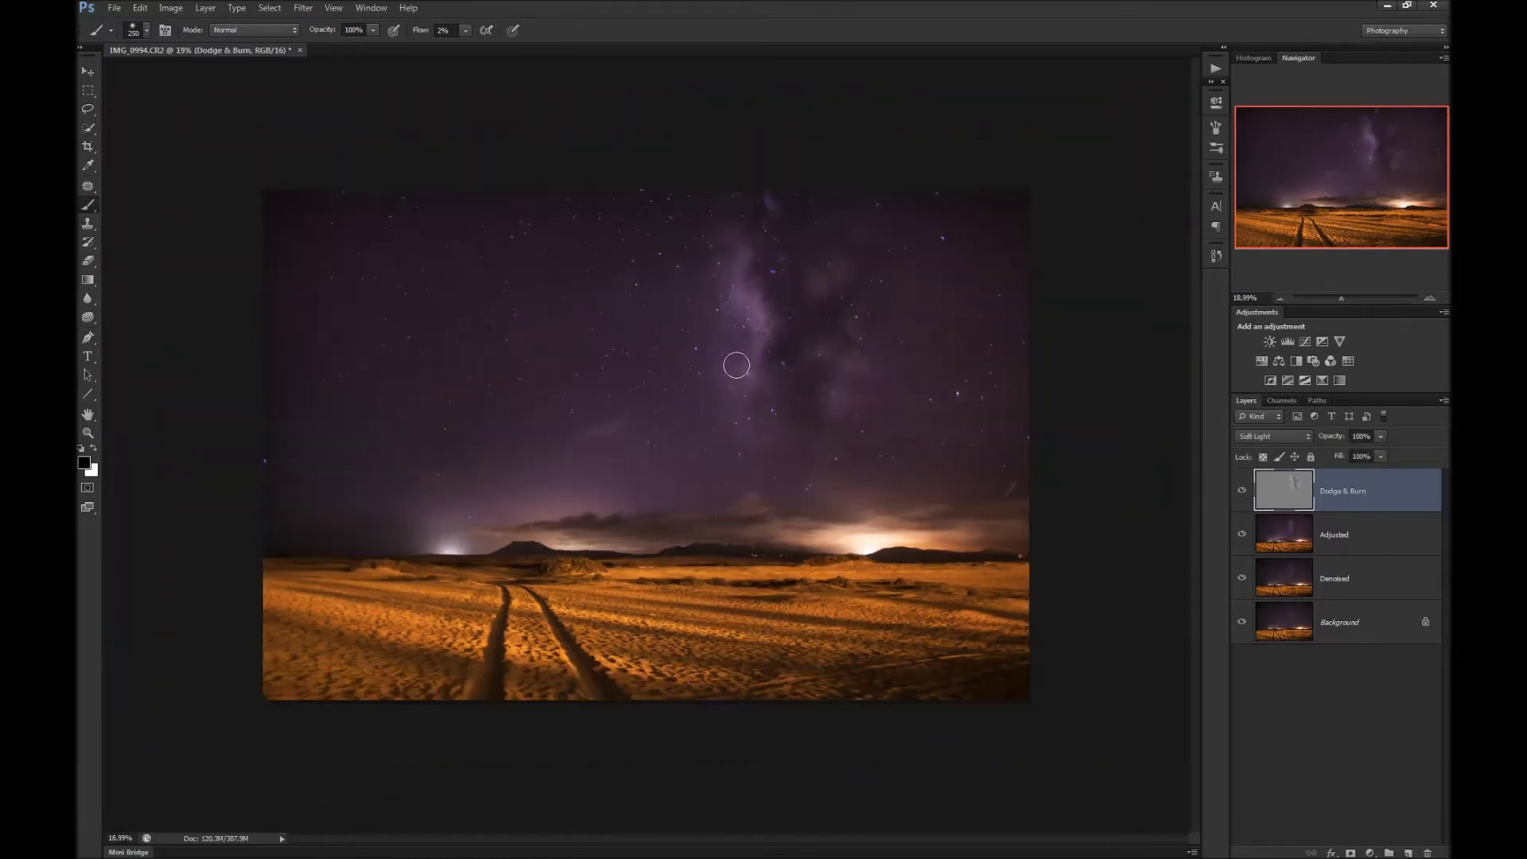
Enlarge the brush to 700 px, paint white broadly from the Milky Way towards the horizon glow, and switch the foreground colour back to black
{"action": "key", "text": "c"}
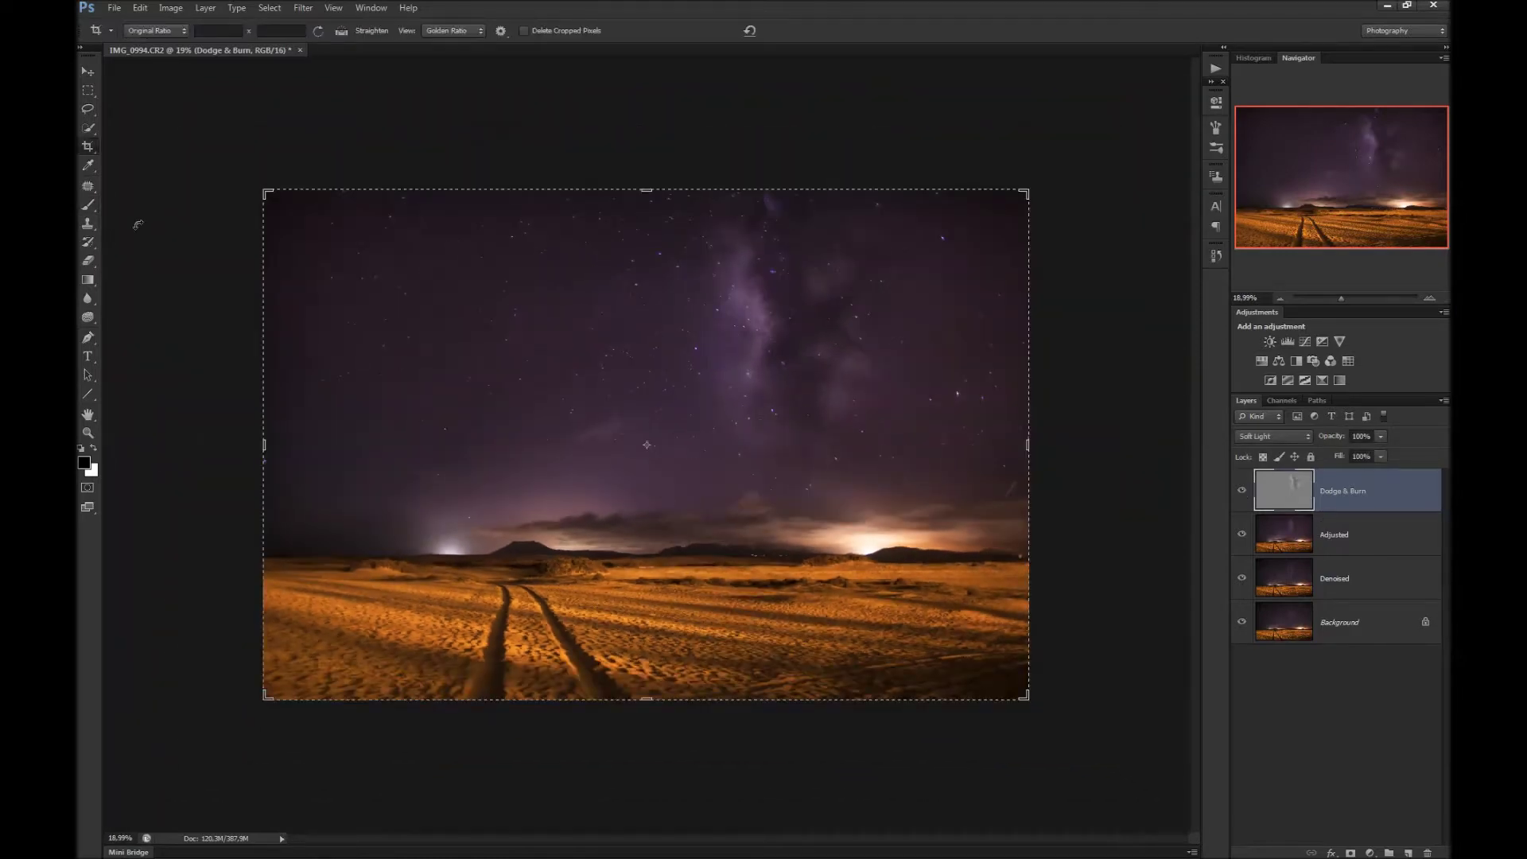
{"action": "key", "text": "b"}
{"action": "key", "text": "x"}
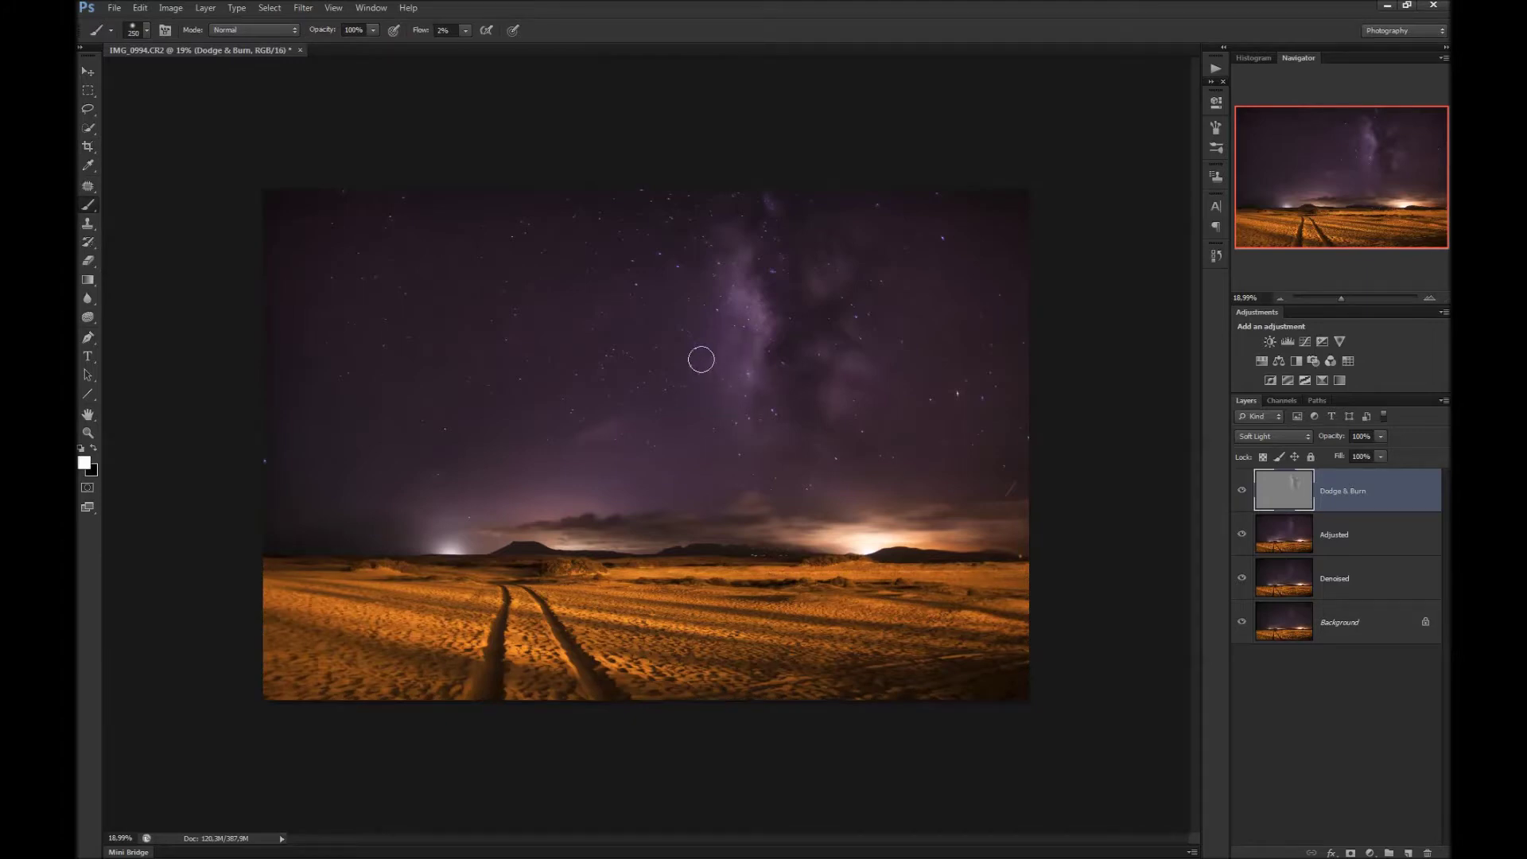
{"action": "key", "text": "bracketright"}
{"action": "key", "text": "bracketright"}
{"action": "key", "text": "bracketright"}
{"action": "key", "text": "bracketright"}
{"action": "key", "text": "bracketright"}
{"action": "mouse_move", "coordinate": [685, 242]}
{"action": "left_mouse_down"}
{"action": "mouse_move", "coordinate": [837, 207]}
{"action": "mouse_move", "coordinate": [872, 218]}
{"action": "mouse_move", "coordinate": [866, 238]}
{"action": "mouse_move", "coordinate": [891, 224]}
{"action": "mouse_move", "coordinate": [914, 318]}
{"action": "mouse_move", "coordinate": [877, 401]}
{"action": "mouse_move", "coordinate": [783, 521]}
{"action": "mouse_move", "coordinate": [835, 176]}
{"action": "mouse_move", "coordinate": [801, 228]}
{"action": "mouse_move", "coordinate": [796, 201]}
{"action": "mouse_move", "coordinate": [774, 246]}
{"action": "mouse_move", "coordinate": [793, 243]}
{"action": "mouse_move", "coordinate": [809, 465]}
{"action": "mouse_move", "coordinate": [840, 579]}
{"action": "mouse_move", "coordinate": [773, 395]}
{"action": "mouse_move", "coordinate": [703, 398]}
{"action": "mouse_move", "coordinate": [673, 239]}
{"action": "mouse_move", "coordinate": [671, 349]}
{"action": "mouse_move", "coordinate": [679, 271]}
{"action": "mouse_move", "coordinate": [729, 509]}
{"action": "mouse_move", "coordinate": [869, 556]}
{"action": "mouse_move", "coordinate": [922, 445]}
{"action": "mouse_move", "coordinate": [914, 518]}
{"action": "left_mouse_up"}
{"action": "key", "text": "x"}
{"action": "scroll", "coordinate": [914, 518], "scroll_direction": "up", "scroll_amount": 1}
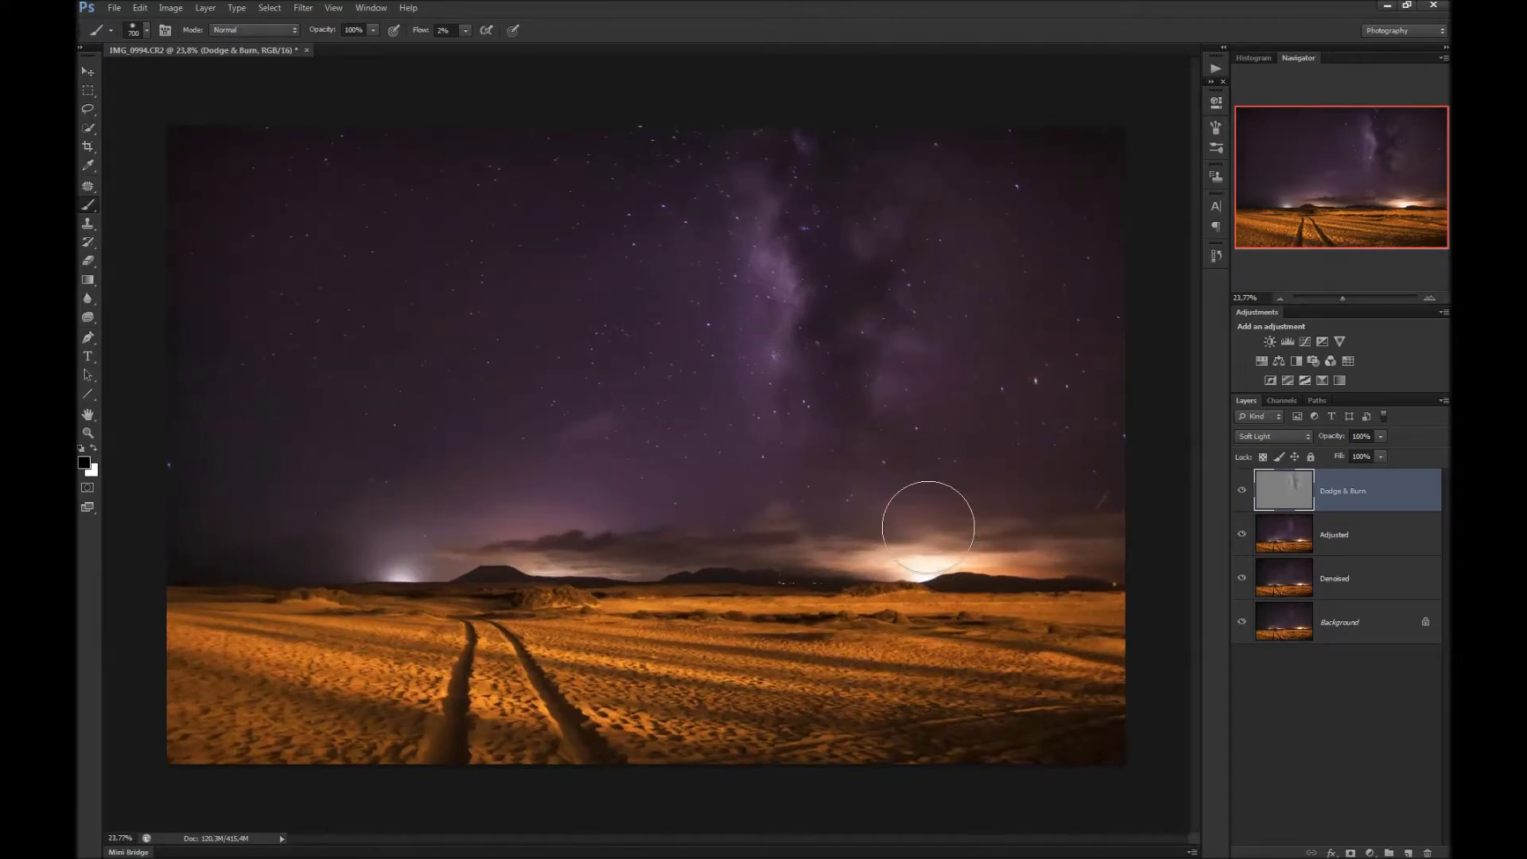
Hide and show the Dodge & Burn layer once to check the broader brushwork on the whole photo
{"action": "left_click", "coordinate": [1241, 493]}
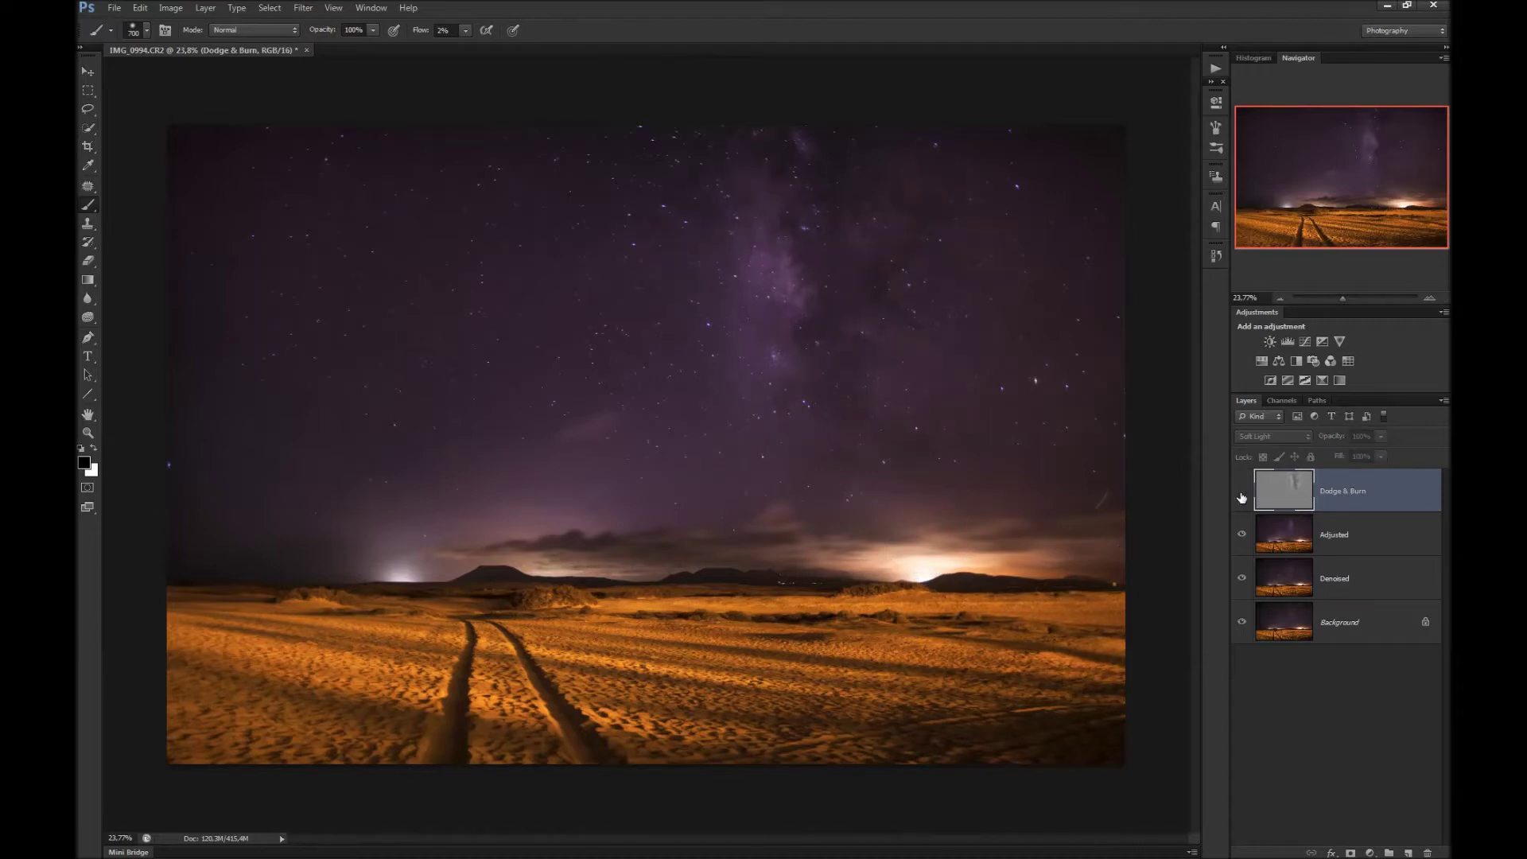
{"action": "left_click", "coordinate": [1241, 493]}
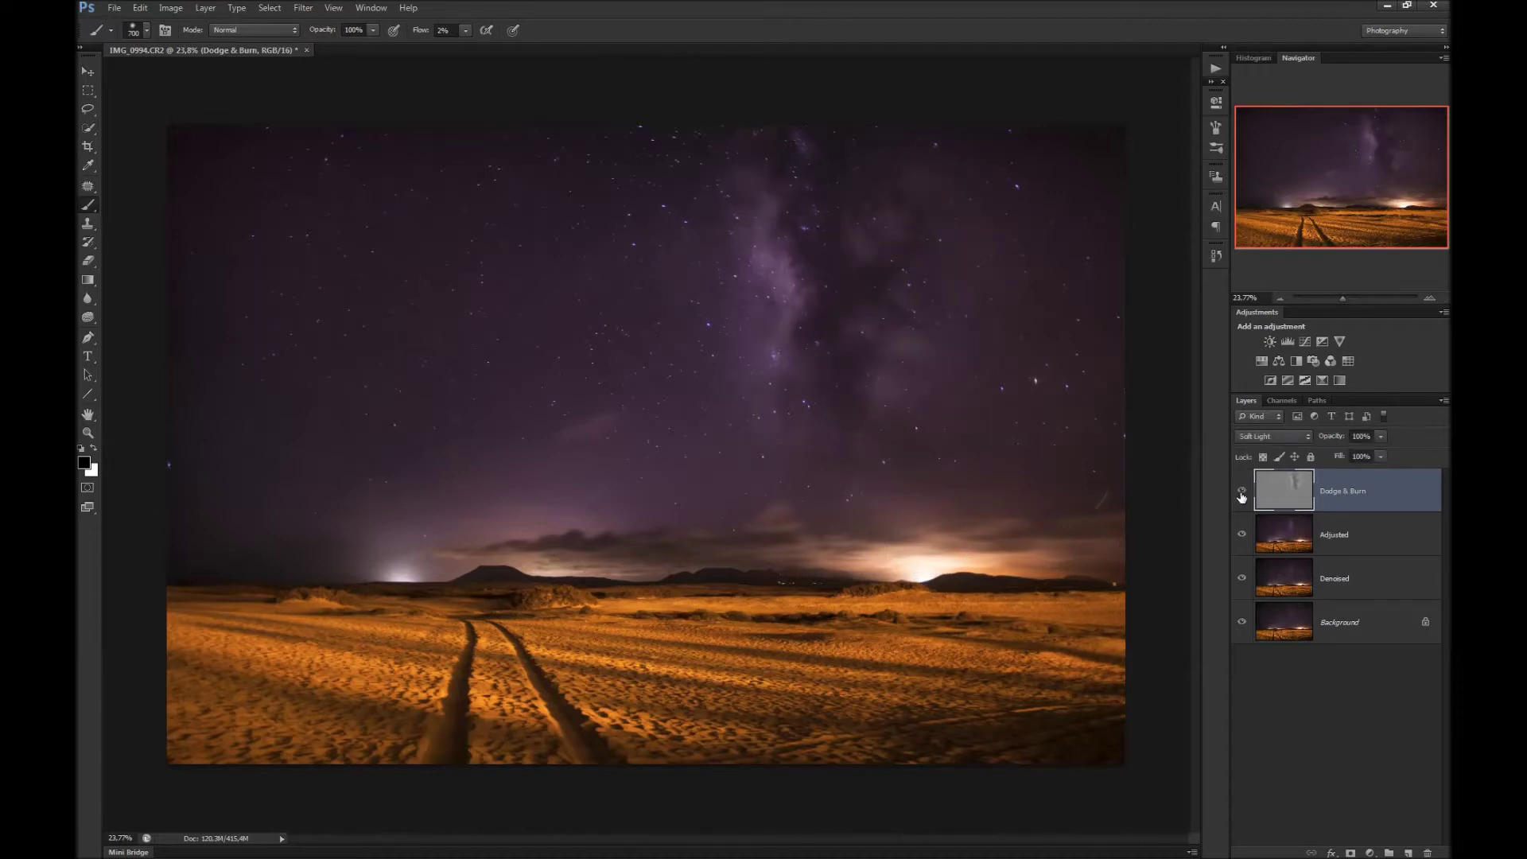
{"action": "scroll", "coordinate": [763, 358], "scroll_direction": "up", "scroll_amount": 2}
{"action": "scroll", "coordinate": [825, 448], "scroll_direction": "down", "scroll_amount": 1}
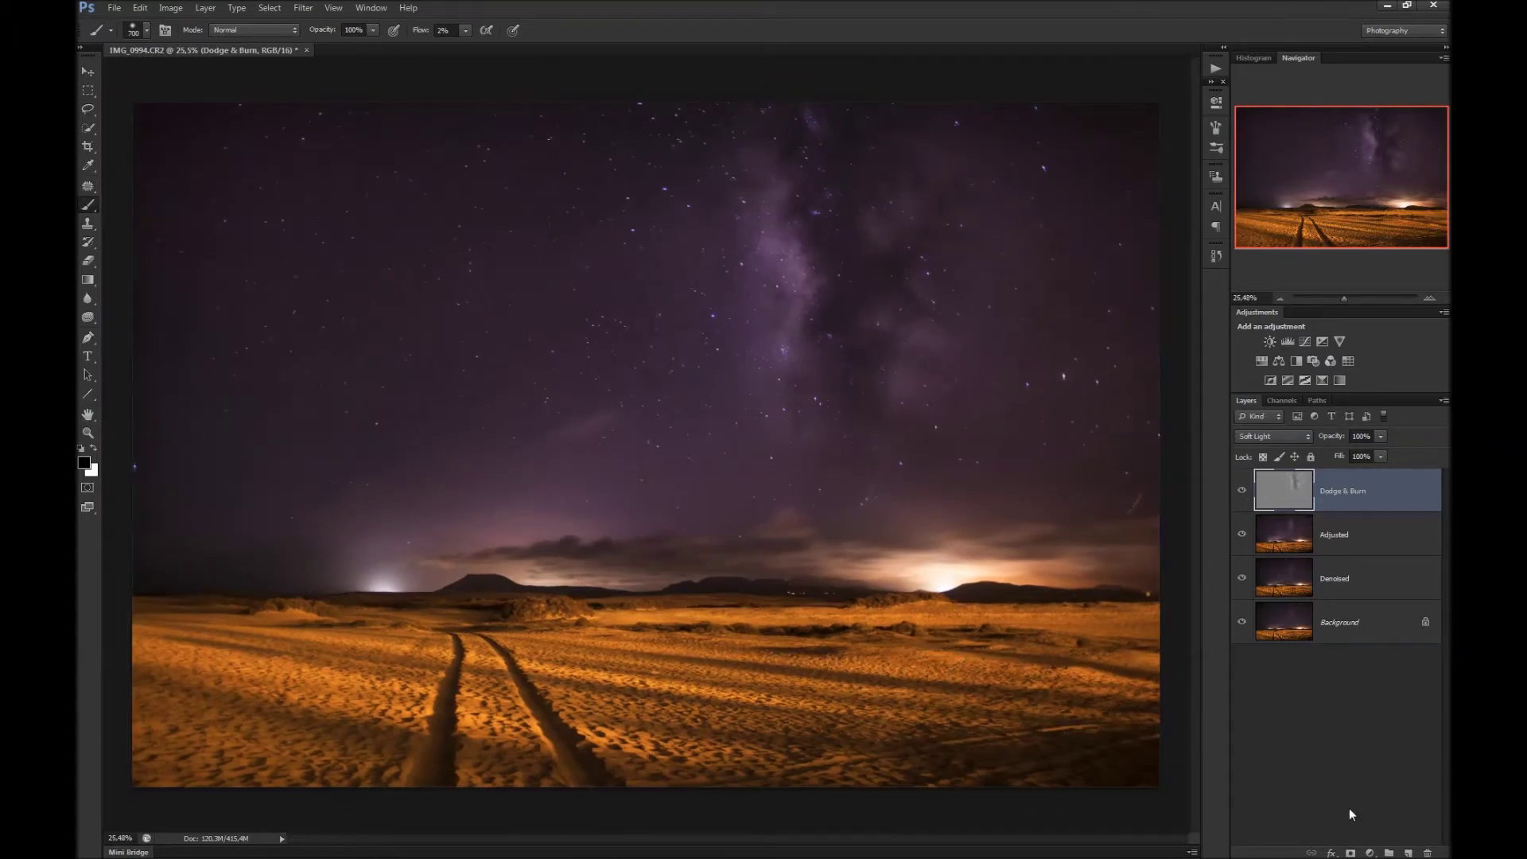
Add a Color Balance adjustment layer with midtones at Cyan-Red -5, Magenta-Green -4 and Yellow-Blue +5
{"action": "left_click", "coordinate": [1368, 853]}
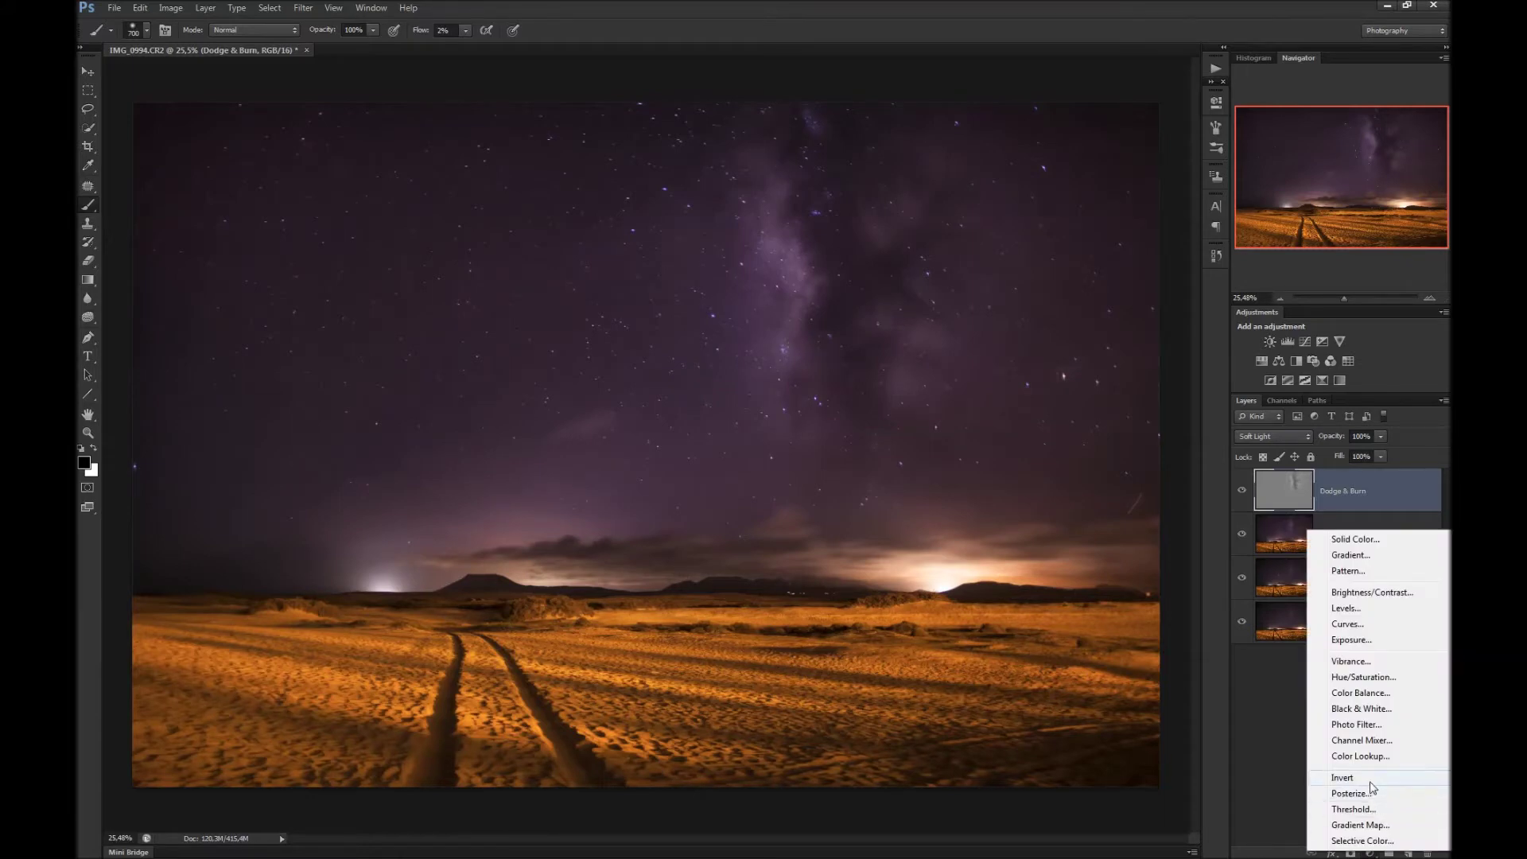
{"action": "left_click", "coordinate": [1361, 693]}
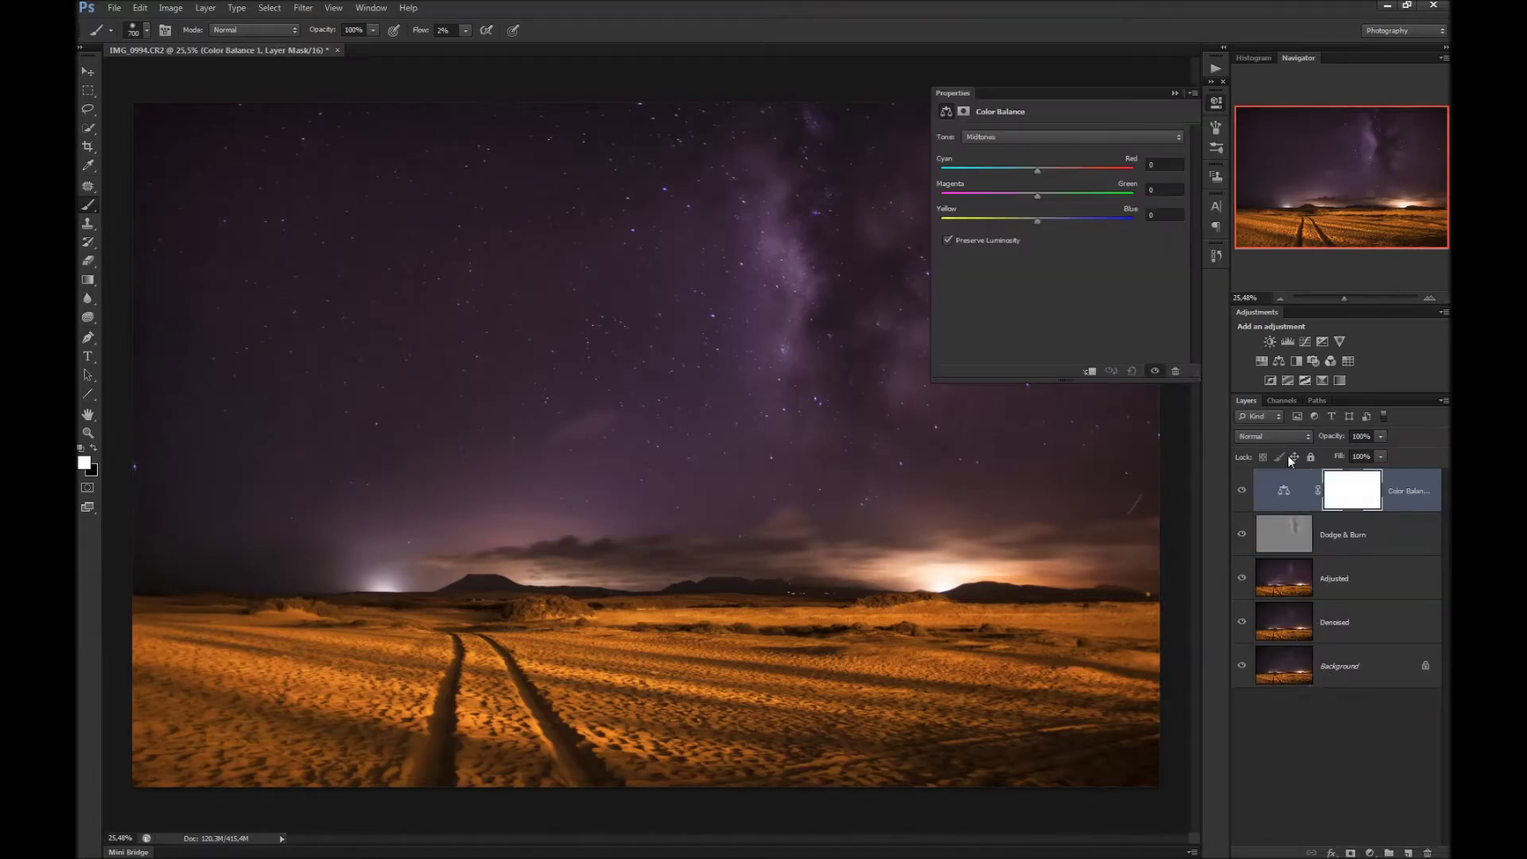
{"action": "scroll", "coordinate": [1009, 436], "scroll_direction": "down", "scroll_amount": 5}
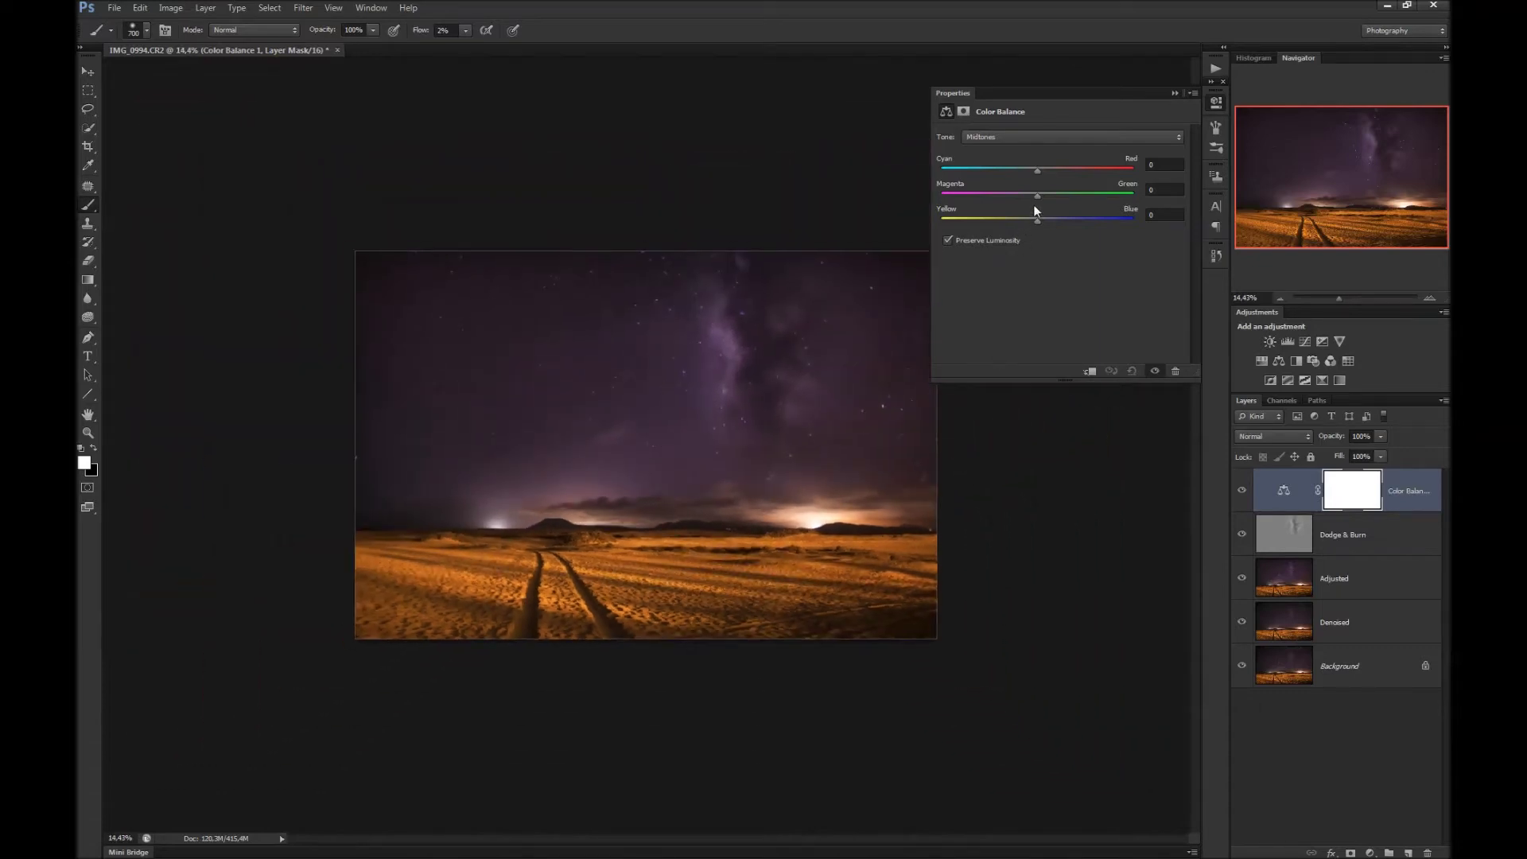
{"action": "scroll", "coordinate": [908, 429], "scroll_direction": "down", "scroll_amount": 1}
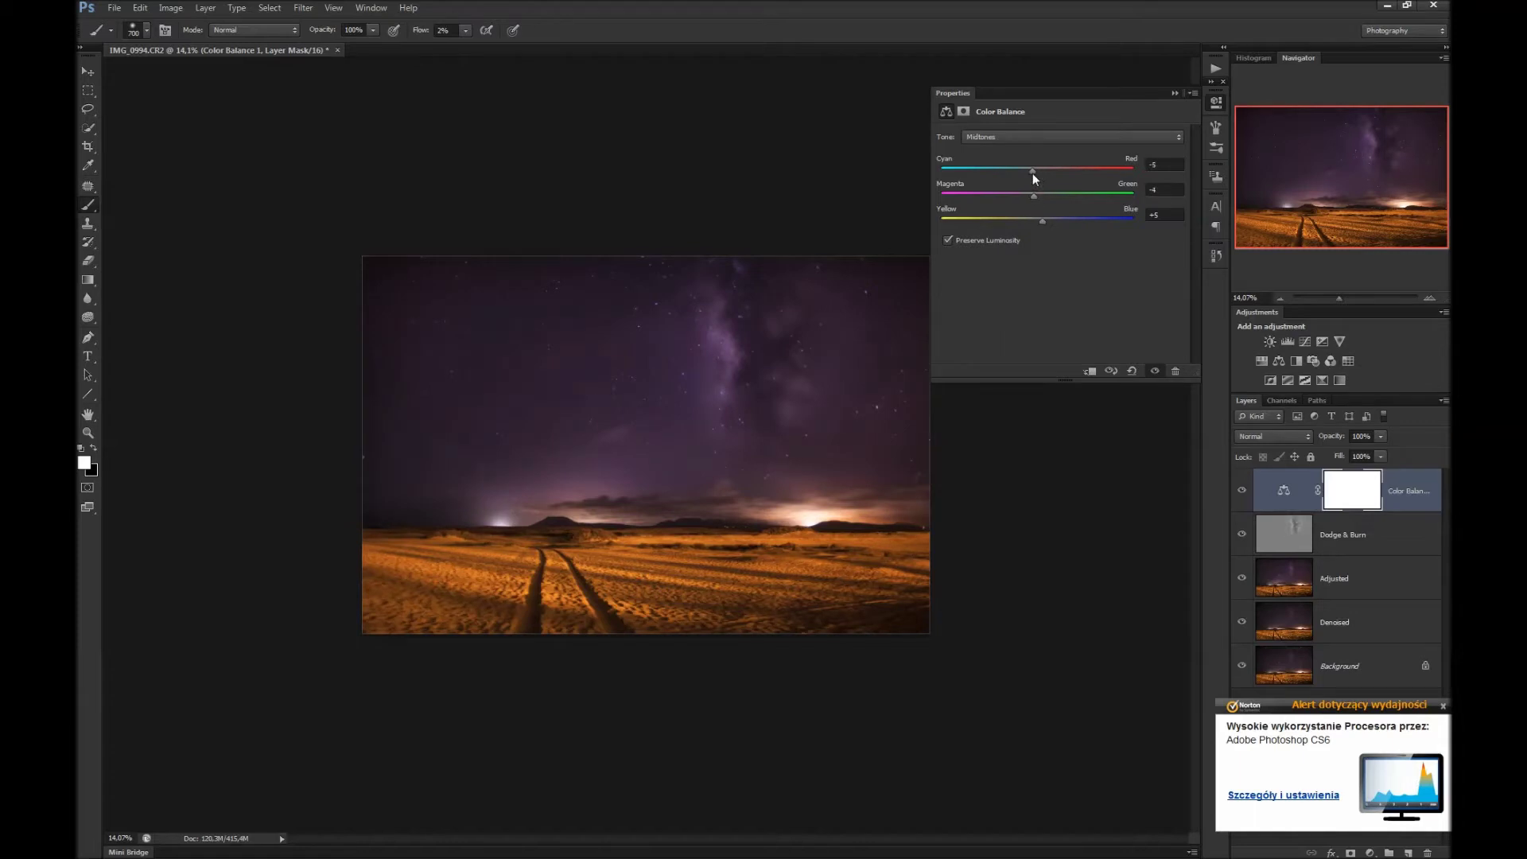
{"action": "scroll", "coordinate": [784, 350], "scroll_direction": "up", "scroll_amount": 2}
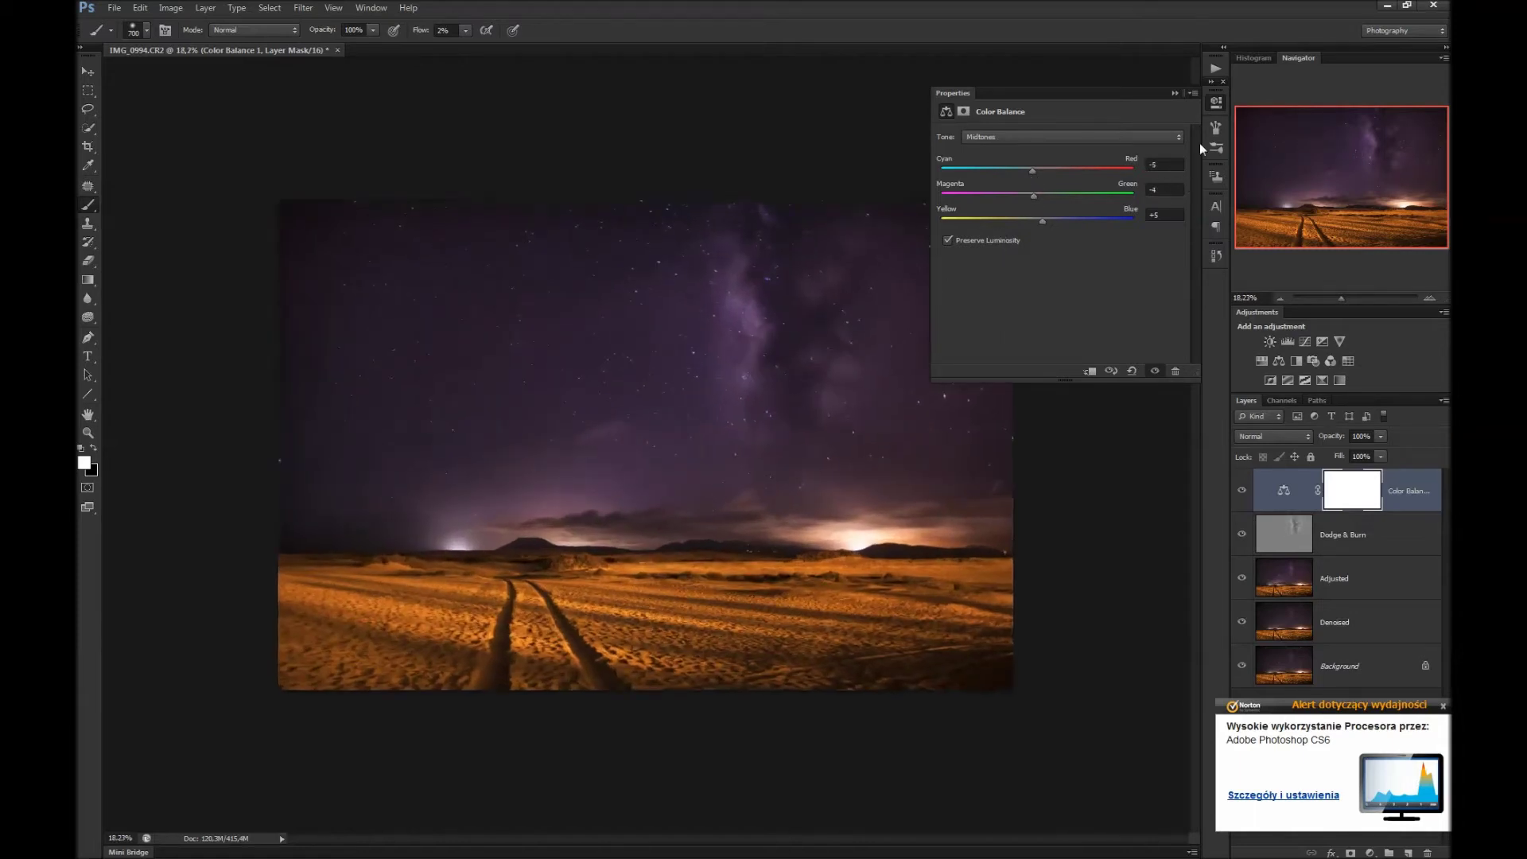
{"action": "left_click", "coordinate": [1216, 104]}
{"action": "scroll", "coordinate": [923, 497], "scroll_direction": "up", "scroll_amount": 2}
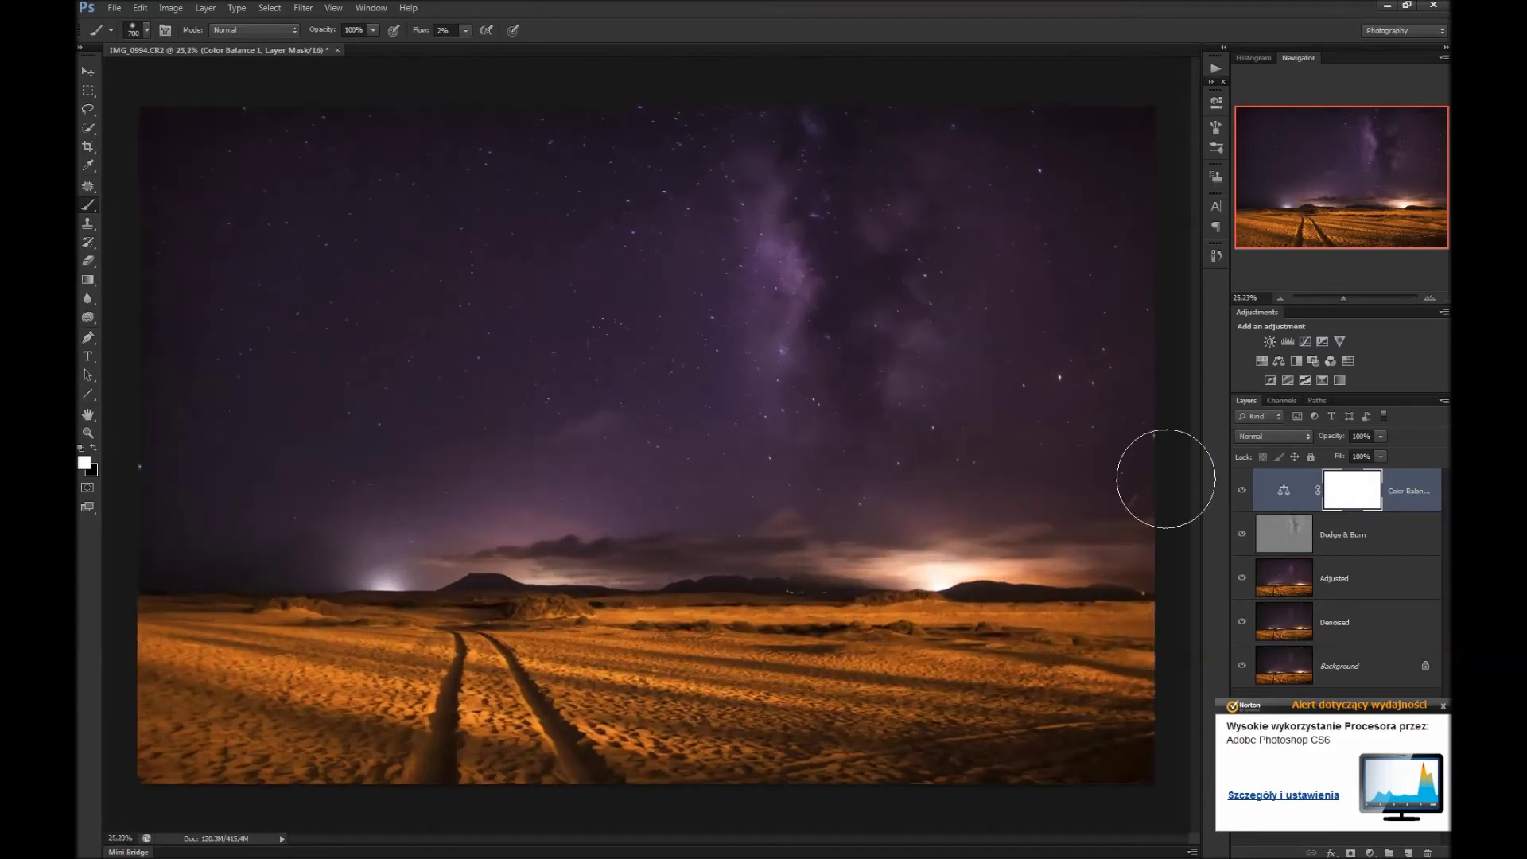
Toggle the Color Balance layer's visibility repeatedly to compare the photo with and without the colour shift
{"action": "left_click", "coordinate": [1240, 492]}
{"action": "left_click", "coordinate": [1240, 492]}
{"action": "left_click", "coordinate": [1241, 492]}
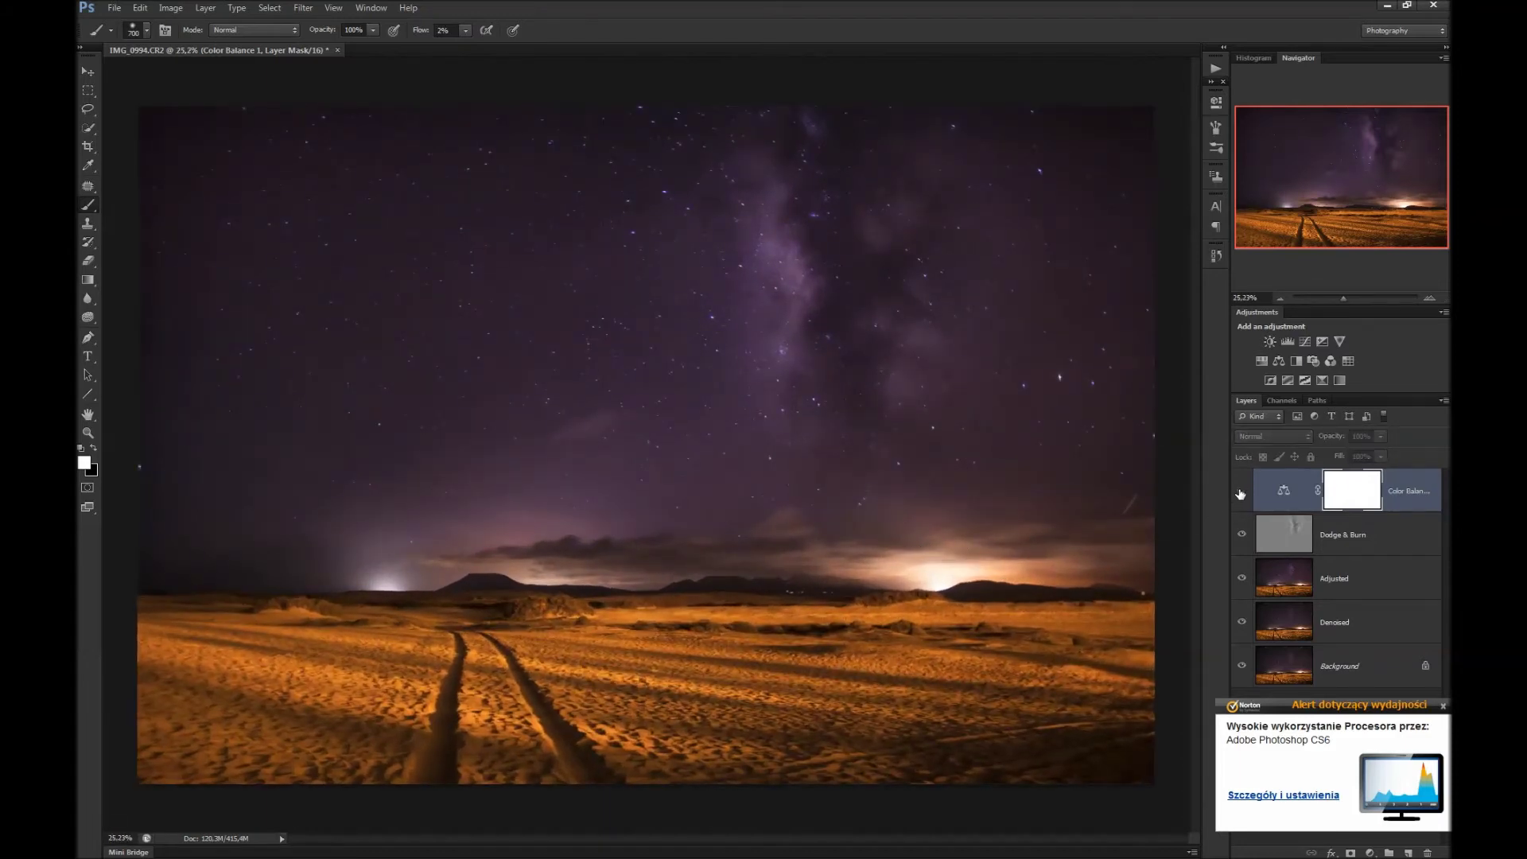
{"action": "left_click", "coordinate": [1241, 492]}
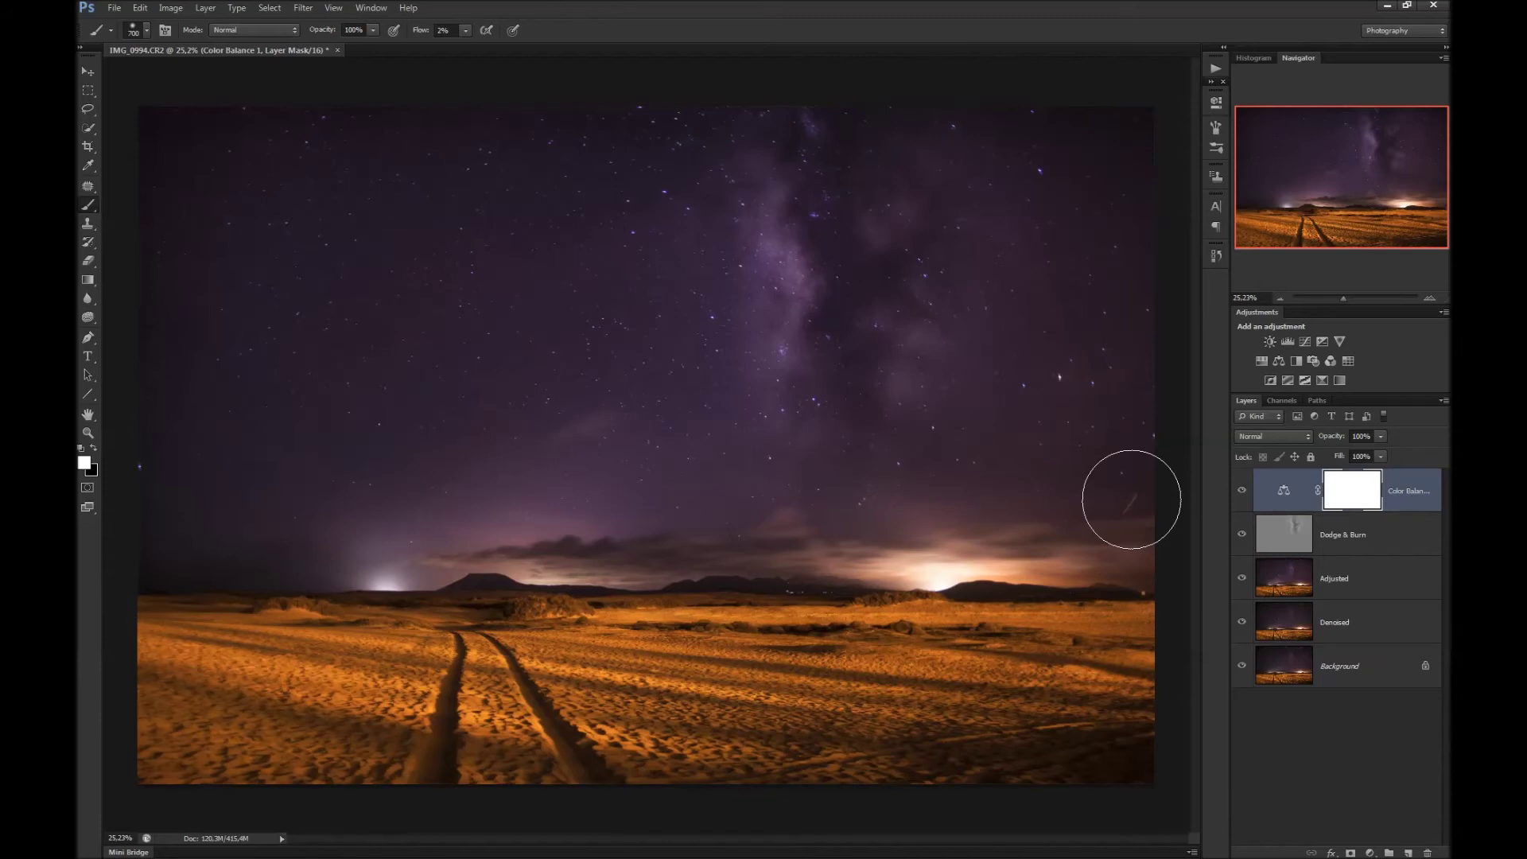
{"action": "left_click", "coordinate": [1242, 492]}
{"action": "left_click", "coordinate": [1242, 492]}
{"action": "left_click", "coordinate": [1243, 492]}
{"action": "left_click", "coordinate": [1243, 492]}
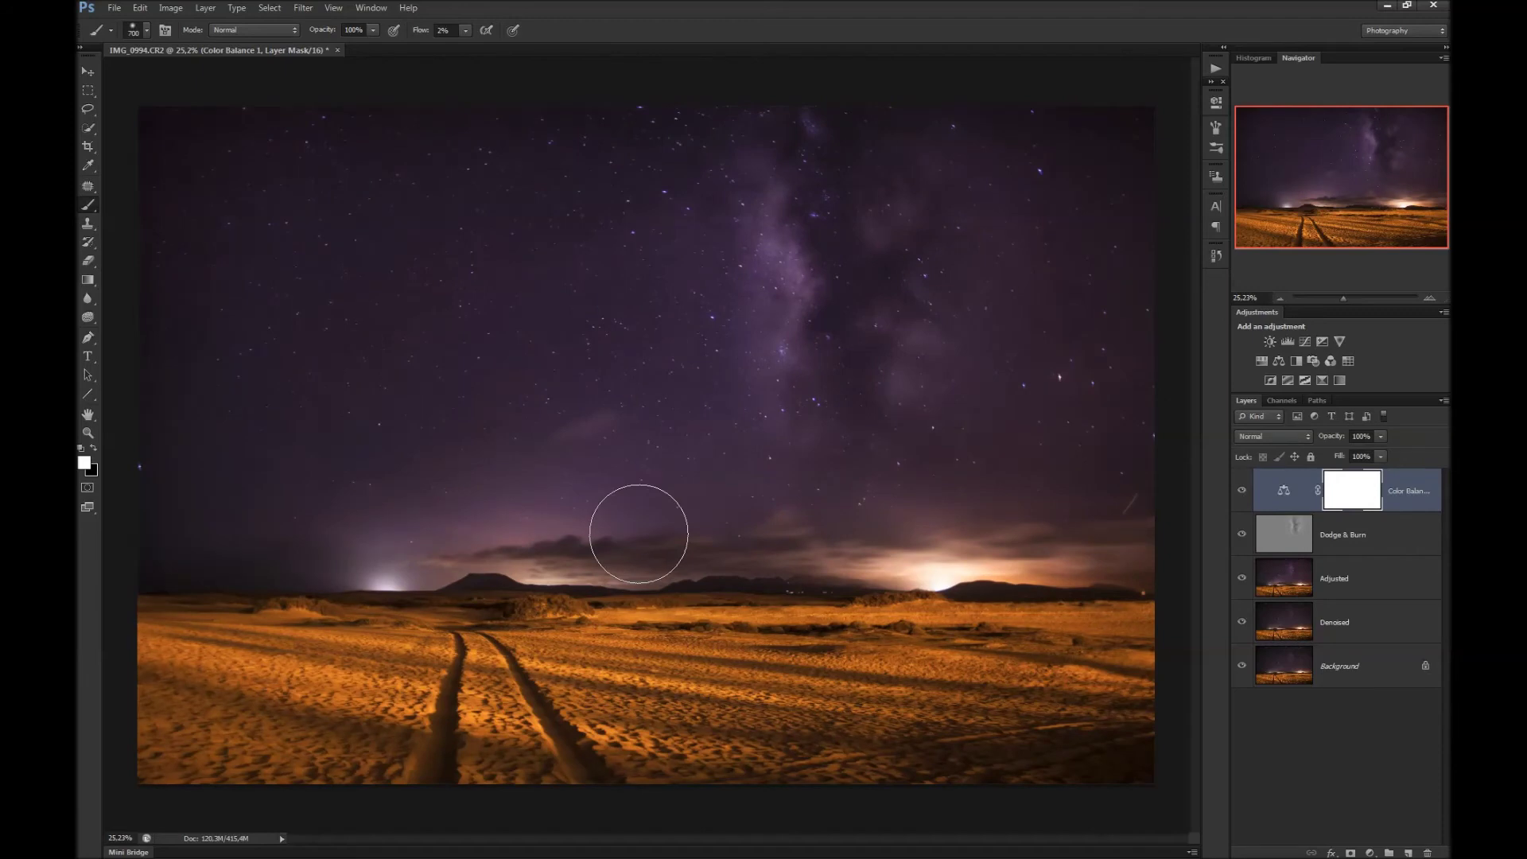